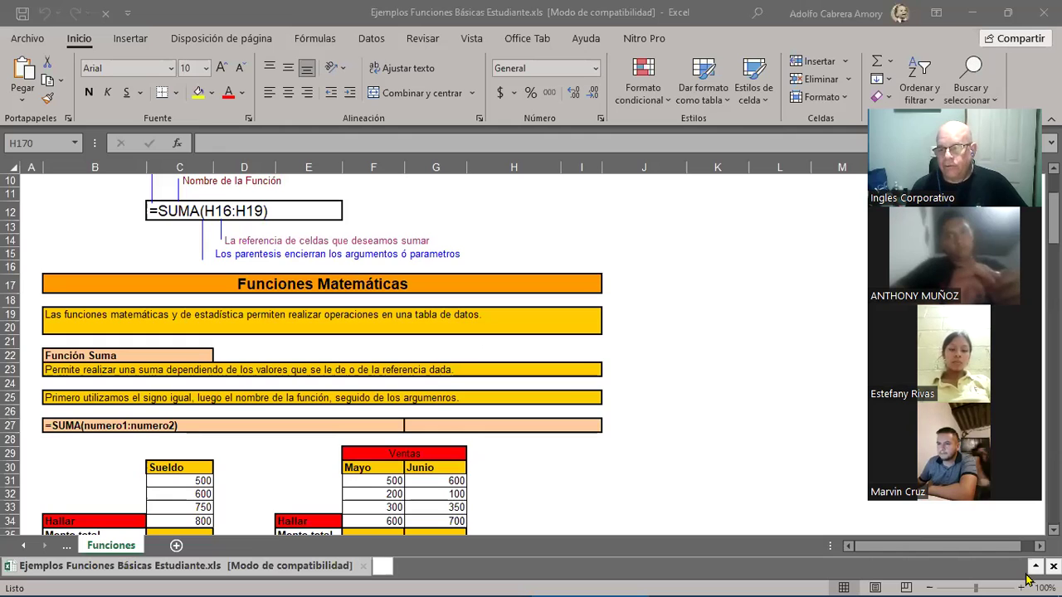
Zoom the Funciones sheet in step by step until it reaches 150%.
{"action": "left_click", "coordinate": [1019, 581]}
{"action": "left_click", "coordinate": [1022, 587]}
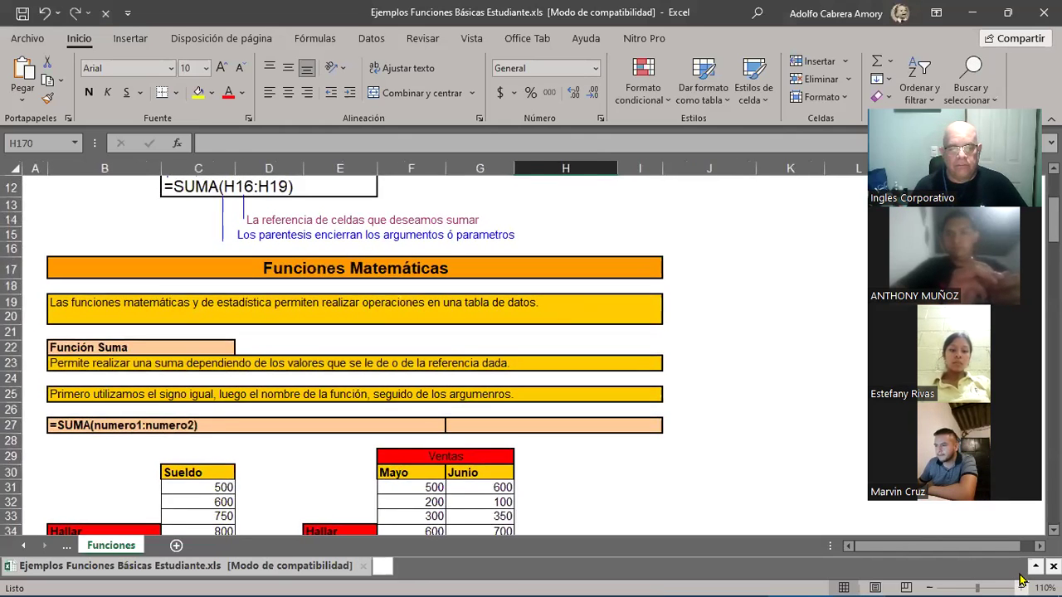
{"action": "left_click", "coordinate": [1022, 588]}
{"action": "left_click", "coordinate": [1023, 587]}
{"action": "left_click", "coordinate": [1023, 588]}
{"action": "left_click", "coordinate": [1023, 581]}
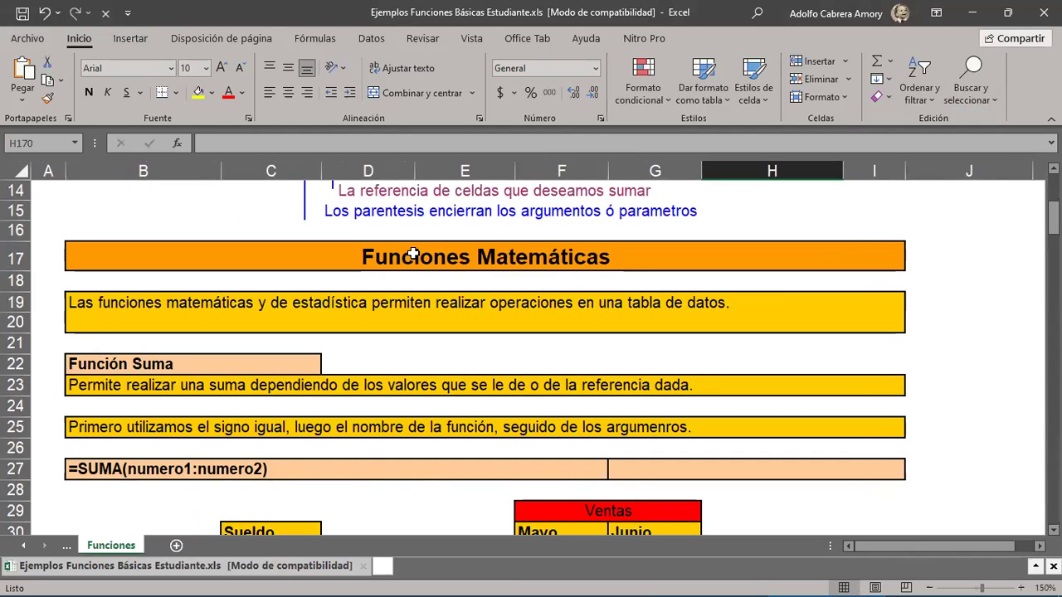
Highlight the row 19 sentence explaining mathematical functions.
{"action": "left_click", "coordinate": [248, 311]}
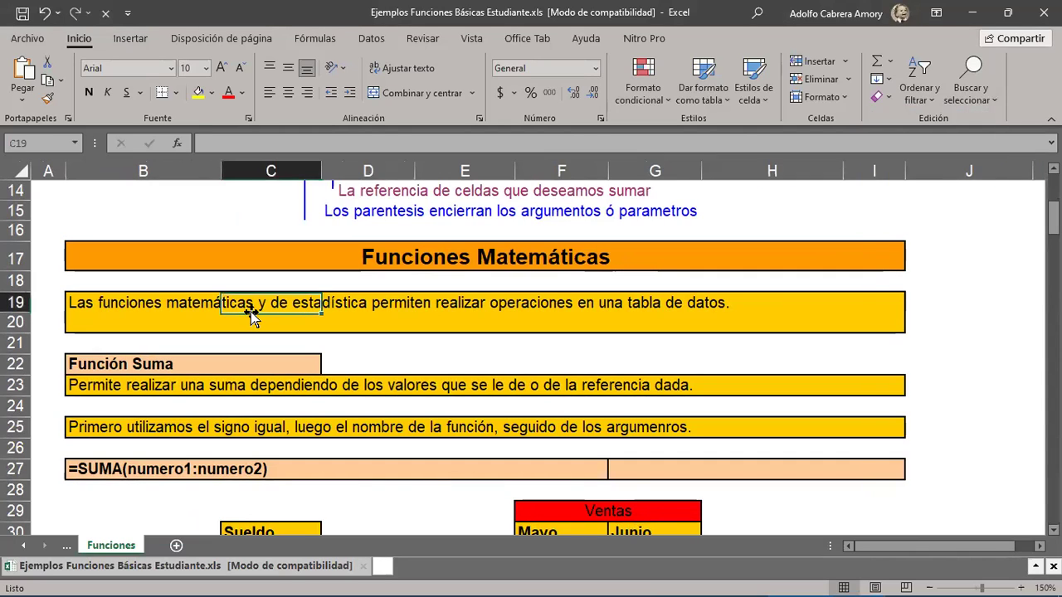
{"action": "left_click_drag", "start_coordinate": [77, 301], "coordinate": [384, 300]}
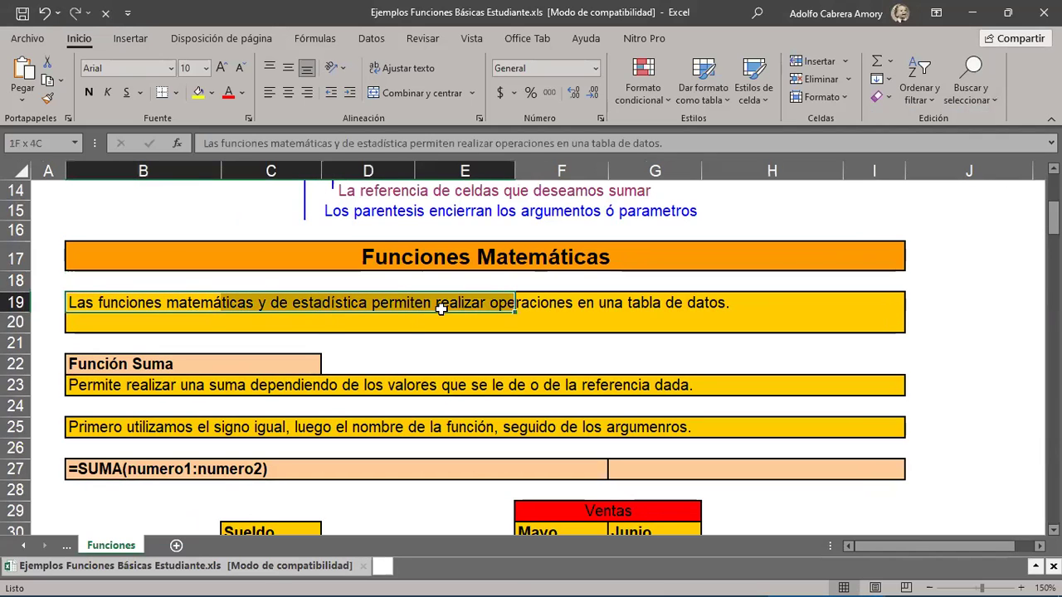
{"action": "left_click_drag", "start_coordinate": [383, 300], "coordinate": [712, 301]}
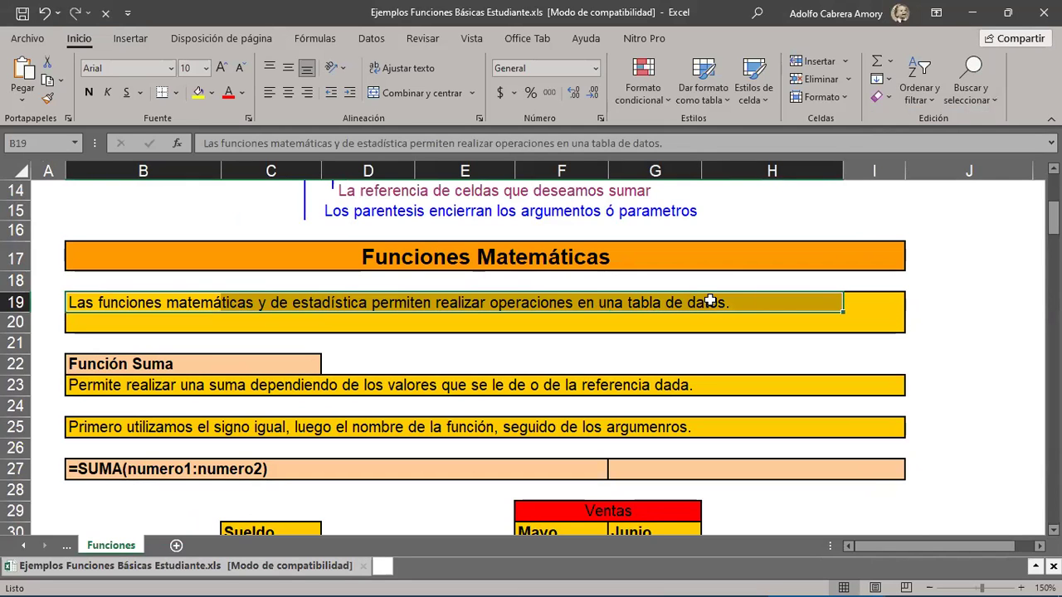
{"action": "scroll", "coordinate": [711, 302], "scroll_direction": "down", "scroll_amount": 2}
{"action": "scroll", "coordinate": [711, 300], "scroll_direction": "up", "scroll_amount": 2}
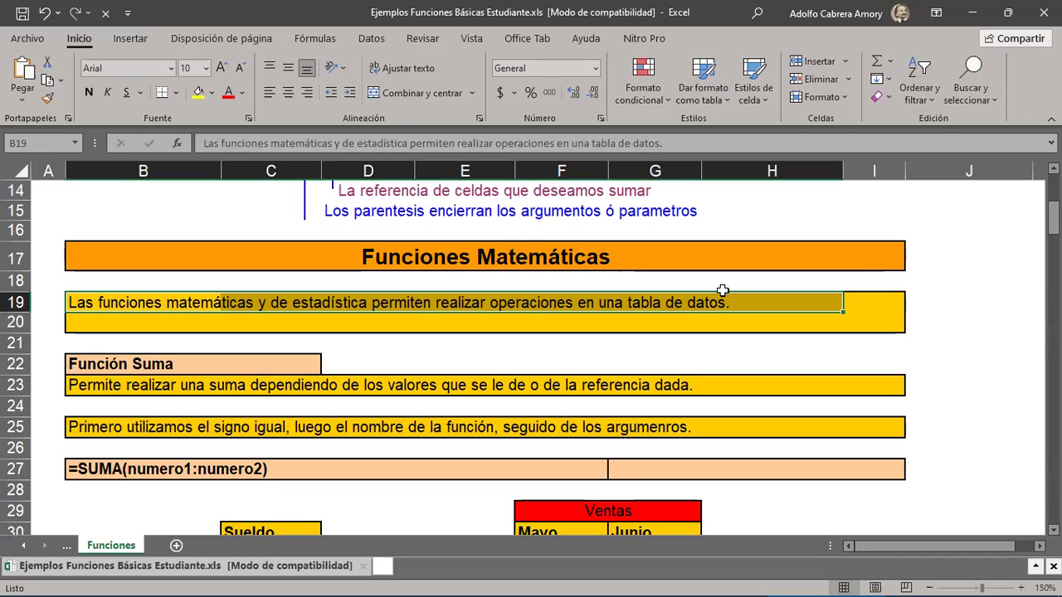
Highlight the Función Suma description in row 23, then move down to the Sueldo and Ventas tables.
{"action": "left_click", "coordinate": [525, 262]}
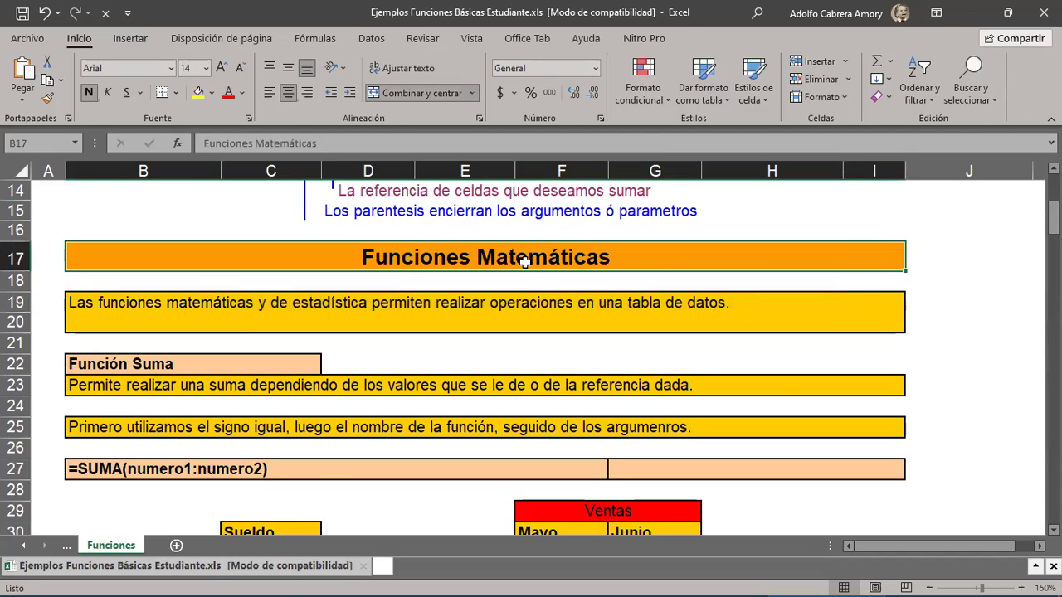
{"action": "left_click", "coordinate": [157, 387]}
{"action": "left_click_drag", "start_coordinate": [199, 392], "coordinate": [646, 388]}
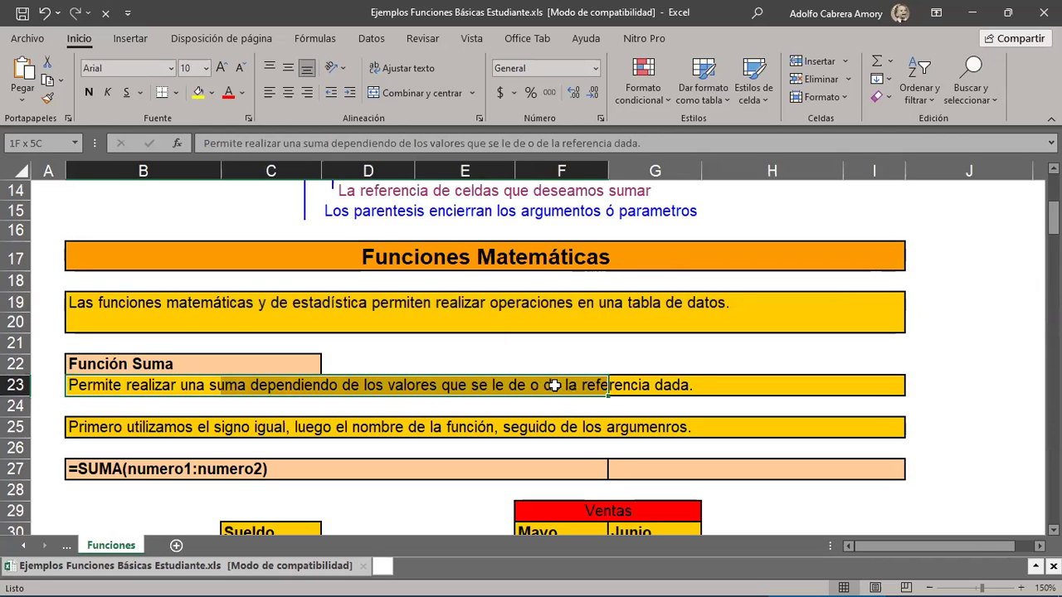
{"action": "scroll", "coordinate": [763, 419], "scroll_direction": "down", "scroll_amount": 1}
{"action": "scroll", "coordinate": [763, 419], "scroll_direction": "down", "scroll_amount": 2}
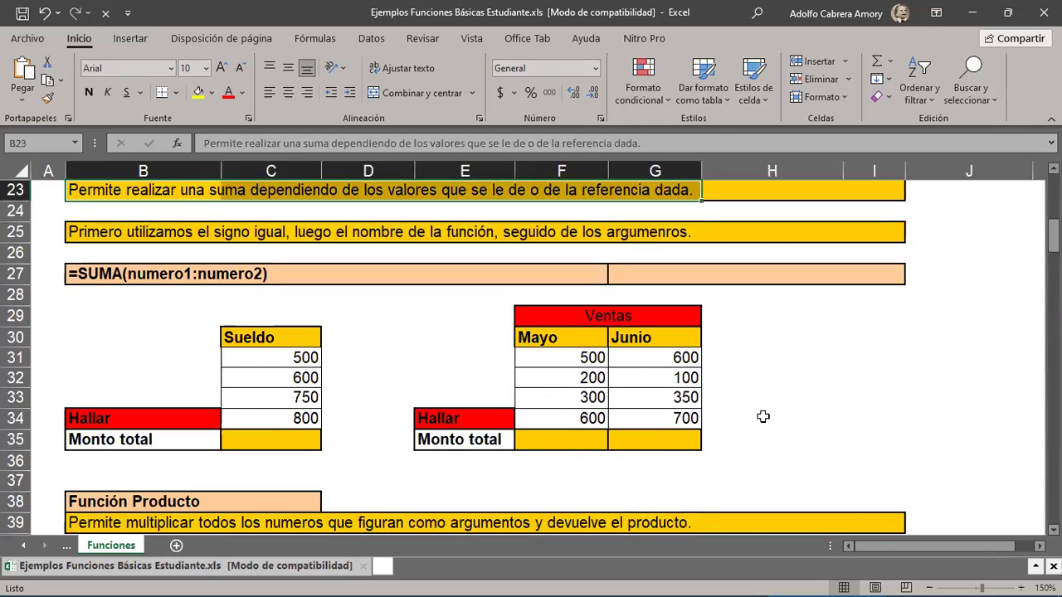
{"action": "scroll", "coordinate": [763, 419], "scroll_direction": "down", "scroll_amount": 1}
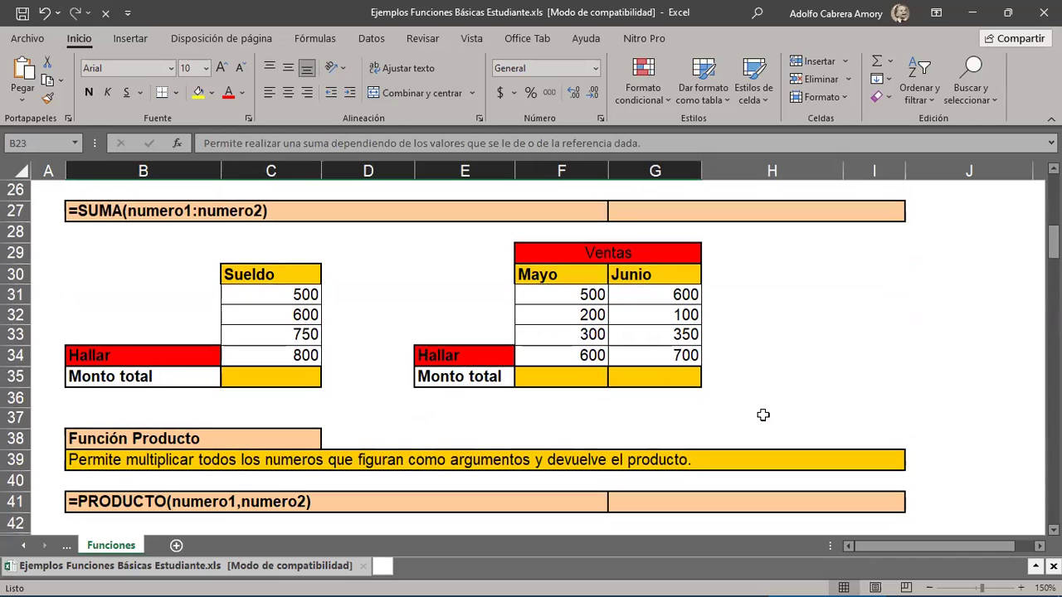
Enter =SUMA(C31:C34) in the Sueldo Monto total cell C35.
{"action": "left_click", "coordinate": [260, 378]}
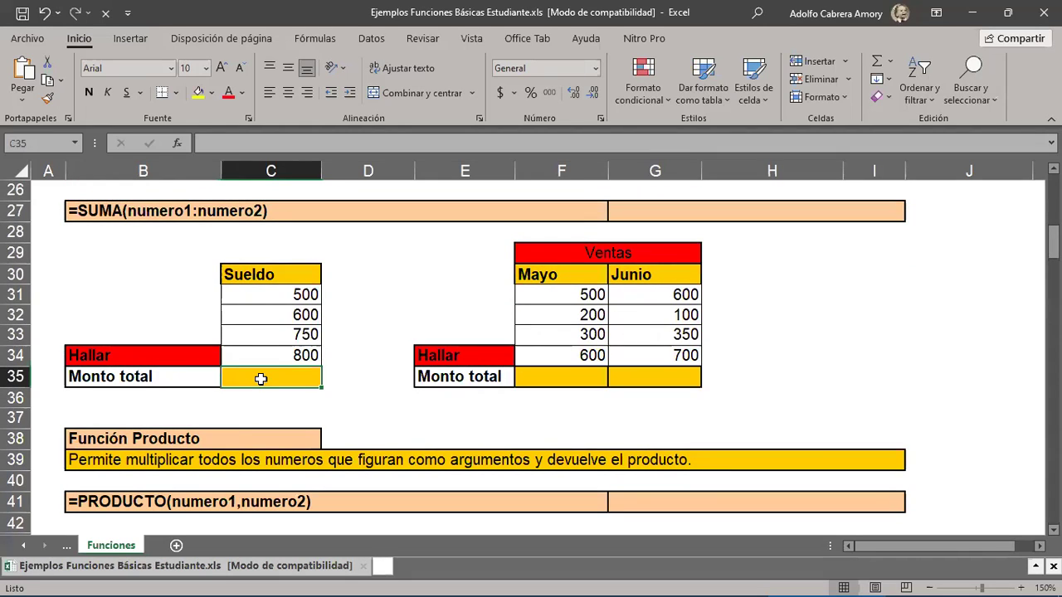
{"action": "type", "text": "="}
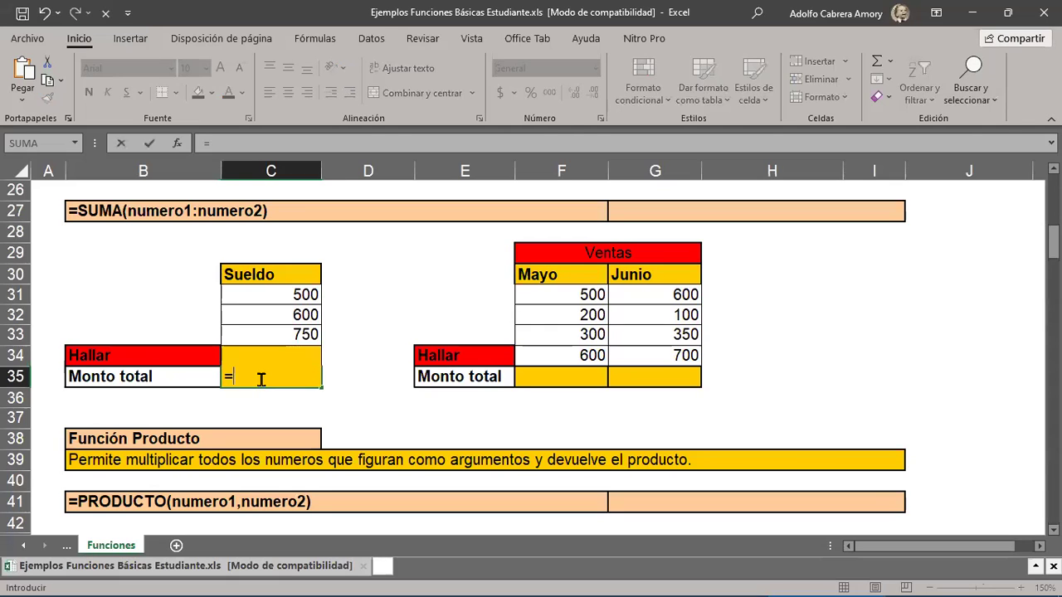
{"action": "type", "text": "SUMA"}
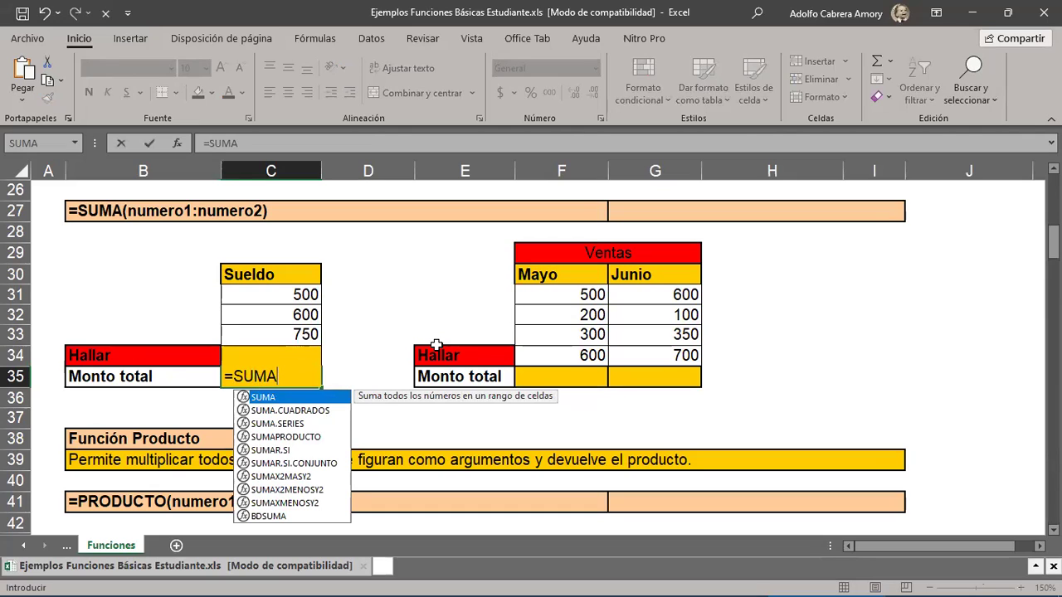
{"action": "type", "text": "("}
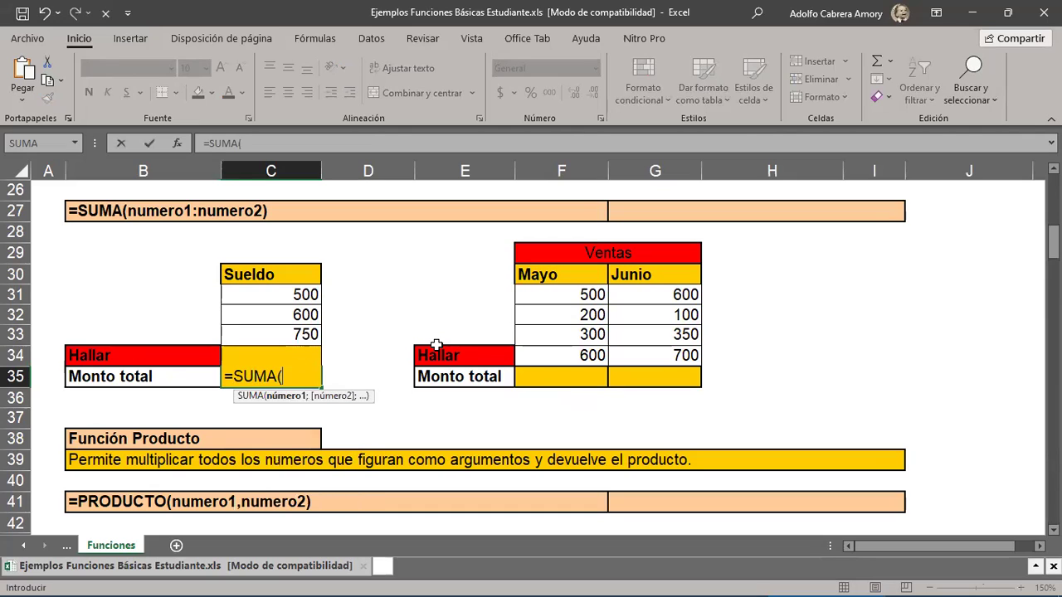
{"action": "left_click_drag", "start_coordinate": [283, 303], "coordinate": [262, 361]}
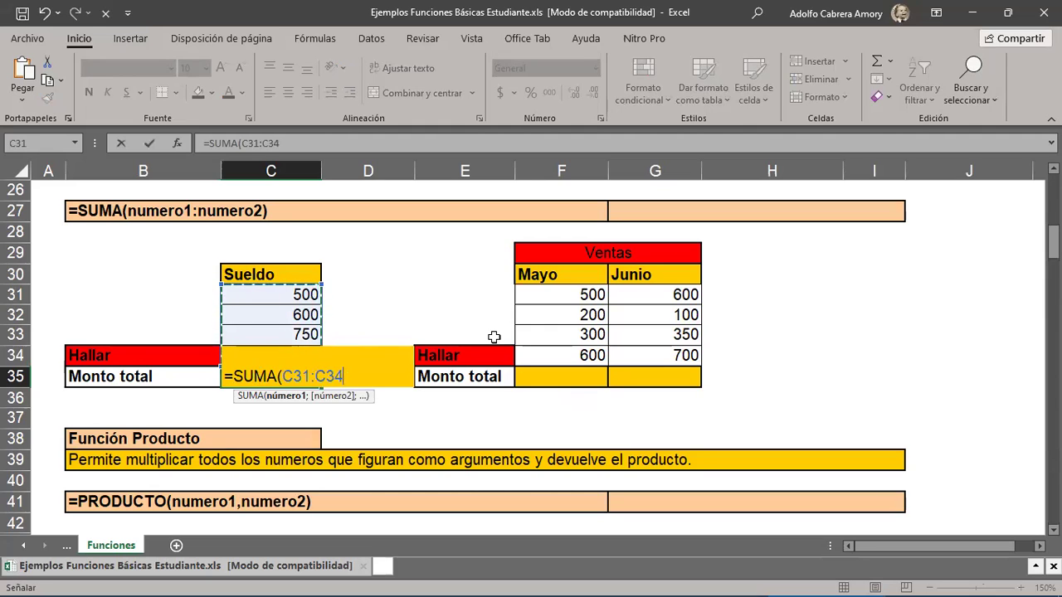
{"action": "type", "text": ")"}
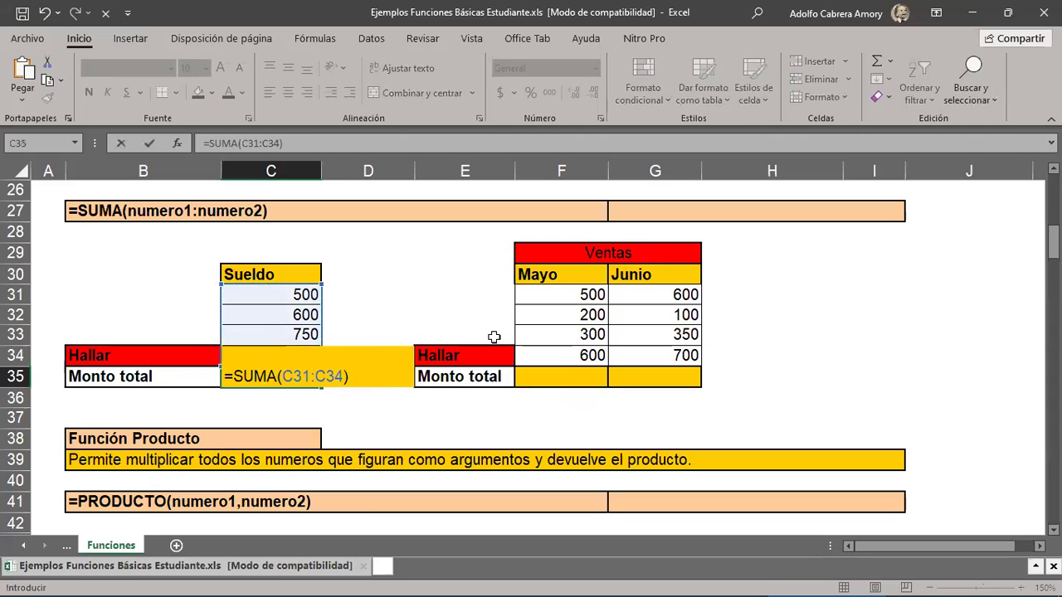
{"action": "key", "text": "Return"}
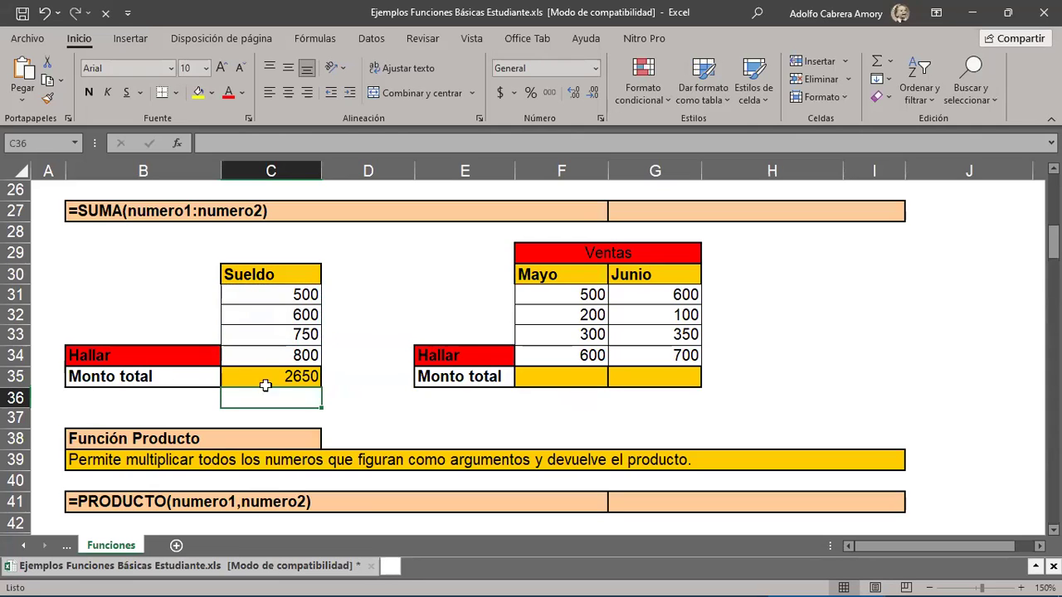
{"action": "left_click", "coordinate": [286, 377]}
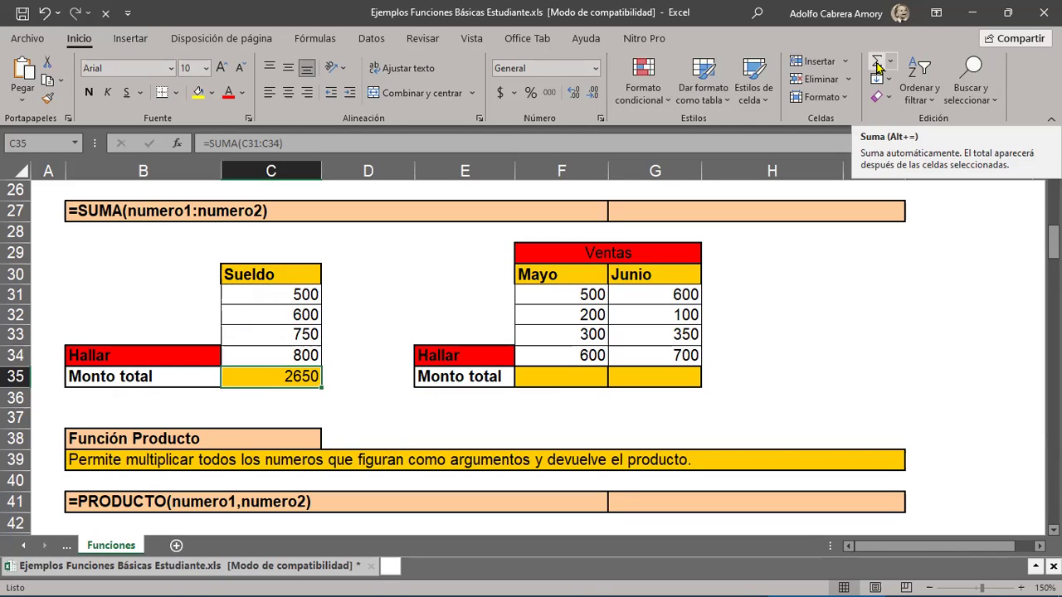
{"action": "left_click", "coordinate": [890, 61]}
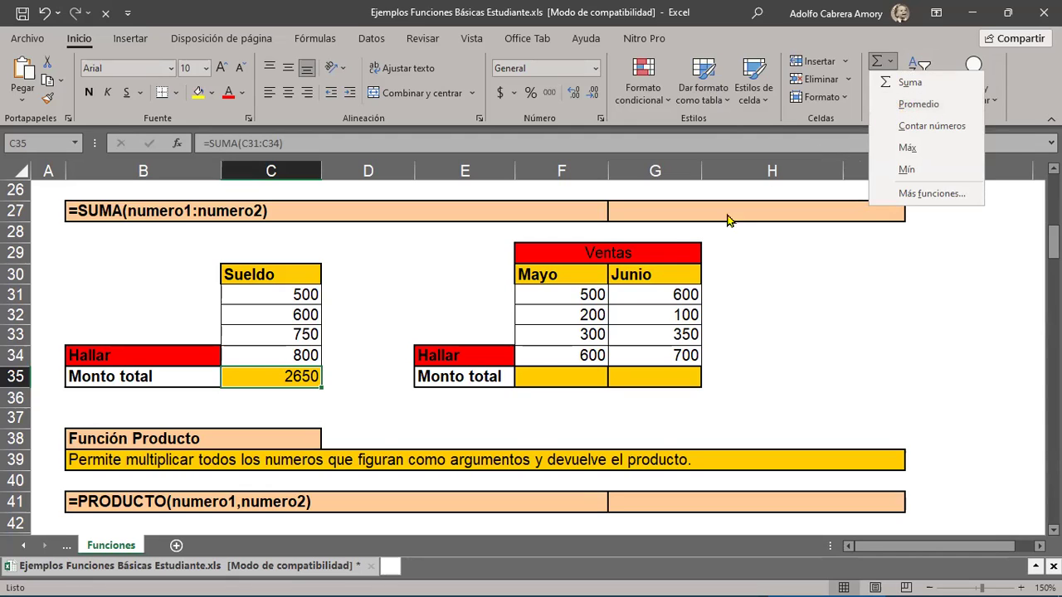
{"action": "left_click", "coordinate": [562, 381]}
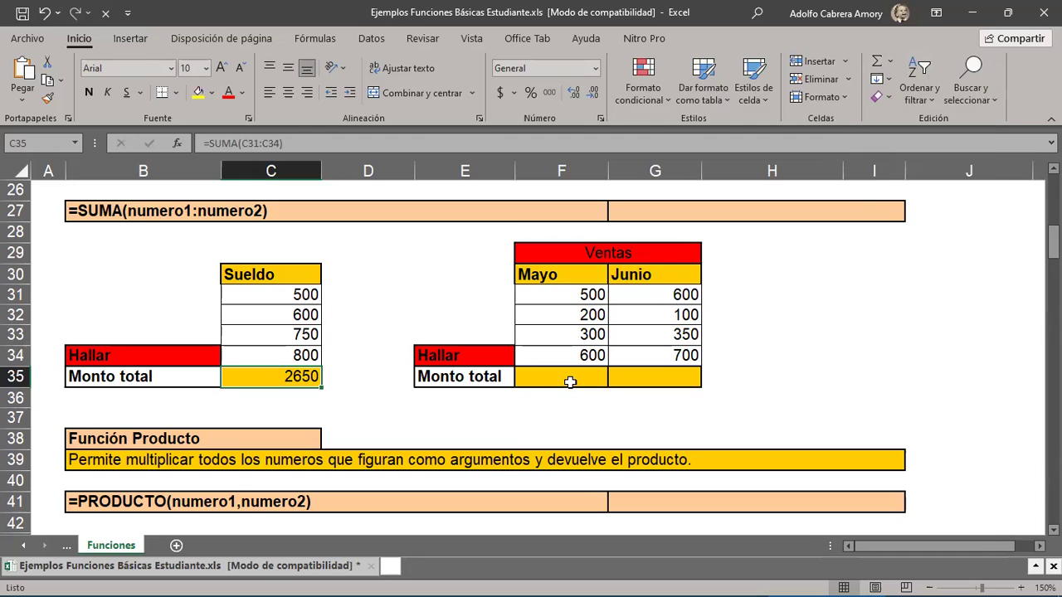
{"action": "left_click", "coordinate": [571, 382]}
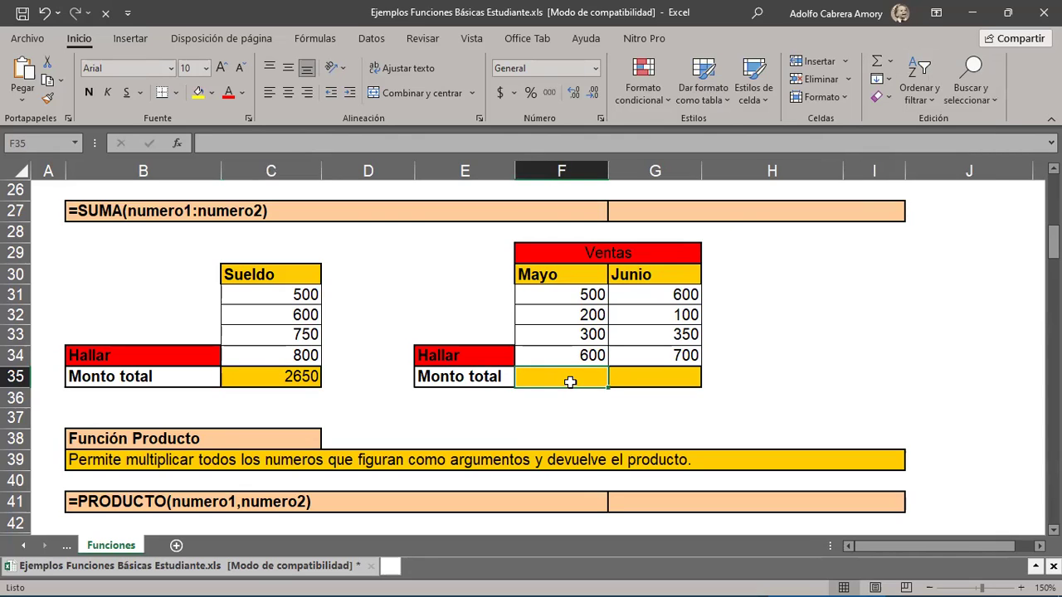
Total Mayo with SUMA from the function dialog (1600) and fill it across to Junio (1750).
{"action": "left_click", "coordinate": [176, 145]}
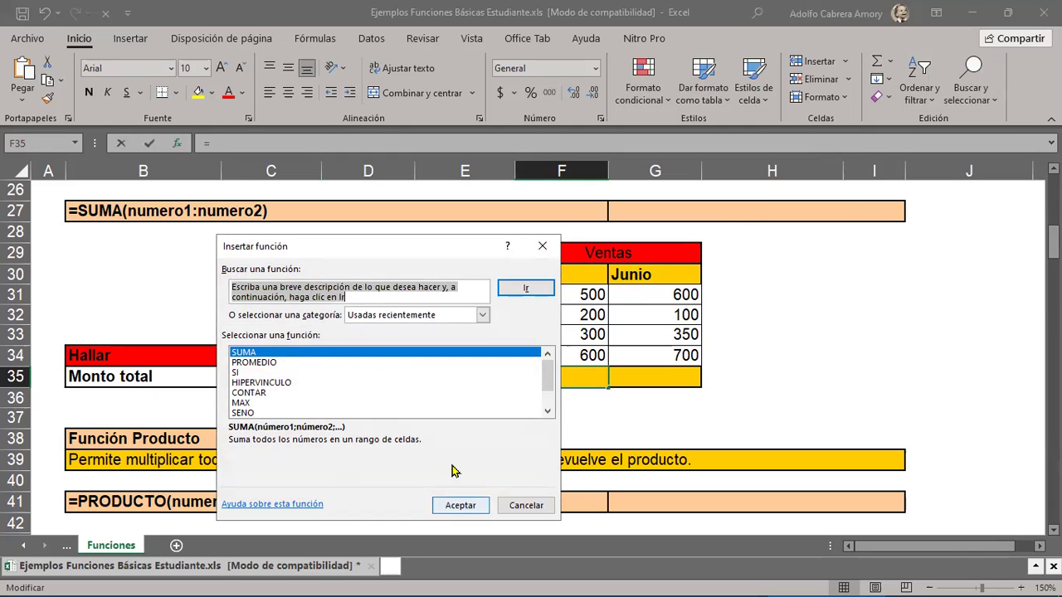
{"action": "left_click", "coordinate": [462, 507]}
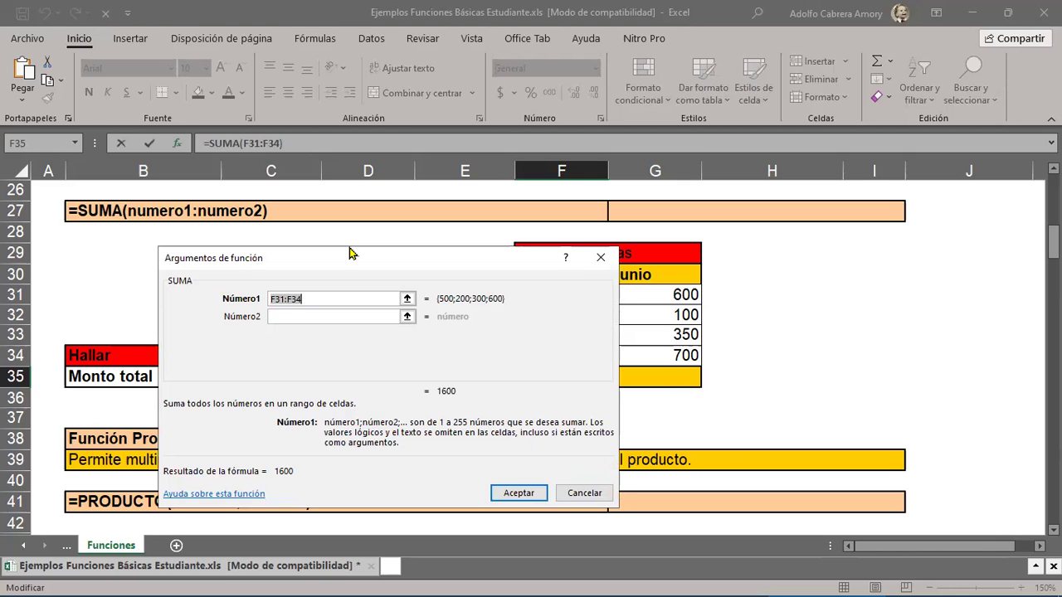
{"action": "left_click_drag", "start_coordinate": [349, 252], "coordinate": [261, 194]}
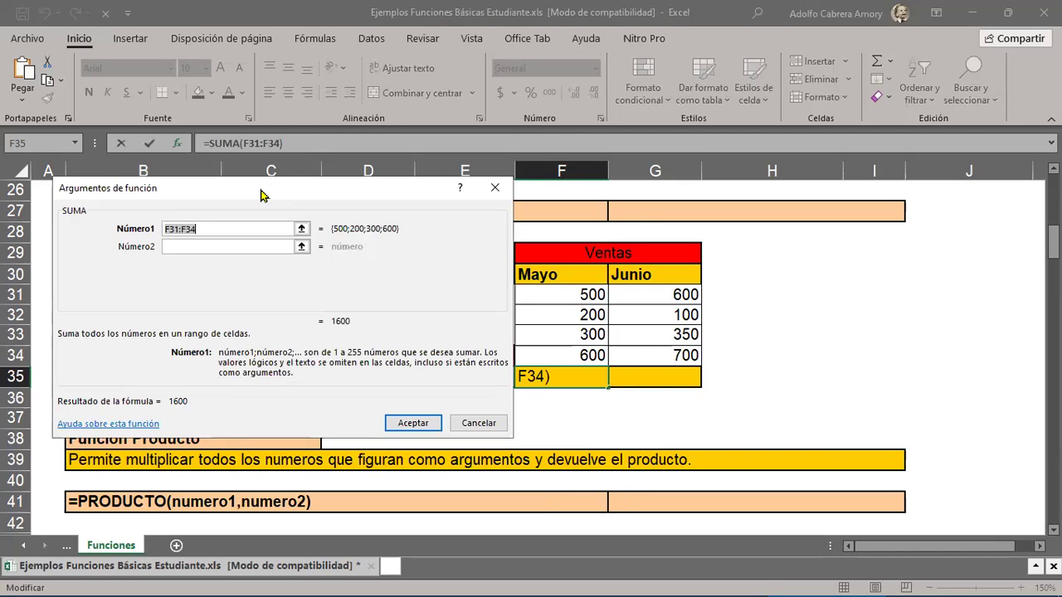
{"action": "left_click", "coordinate": [412, 424]}
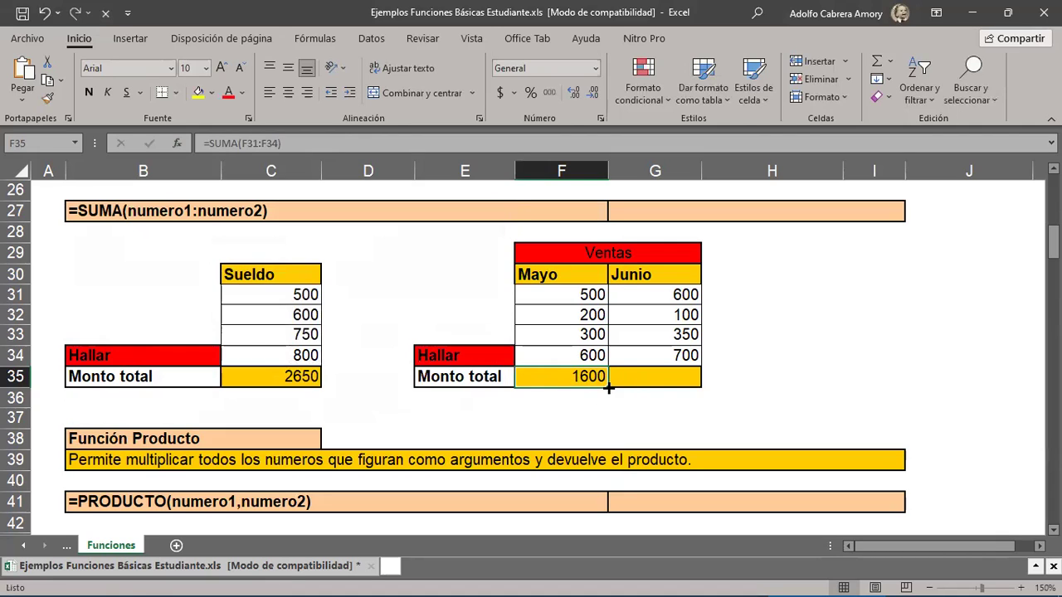
{"action": "left_click_drag", "start_coordinate": [609, 387], "coordinate": [685, 381]}
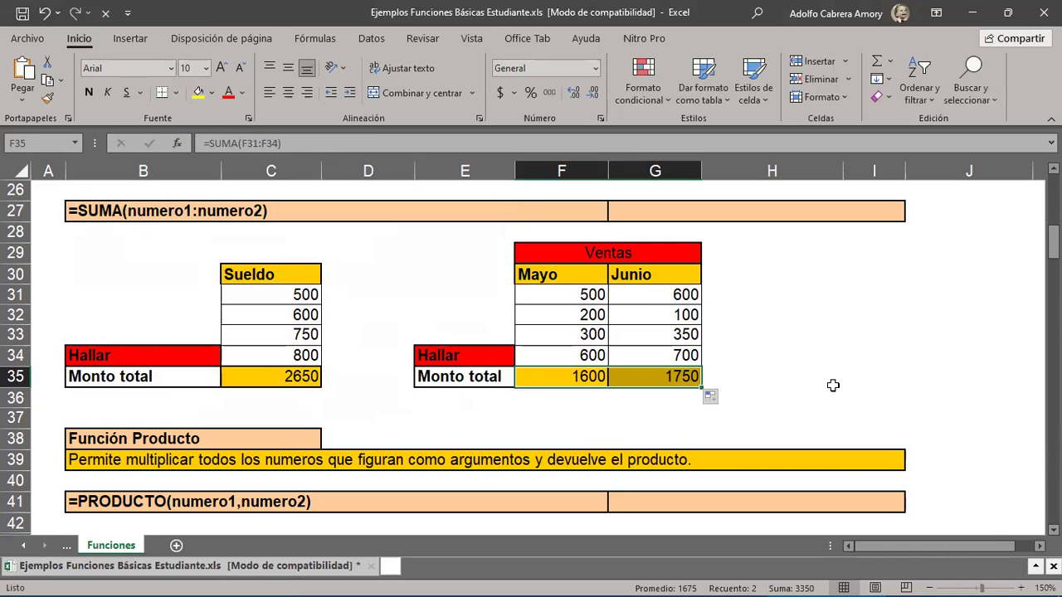
{"action": "scroll", "coordinate": [833, 385], "scroll_direction": "down", "scroll_amount": 3}
{"action": "scroll", "coordinate": [833, 385], "scroll_direction": "down", "scroll_amount": 1}
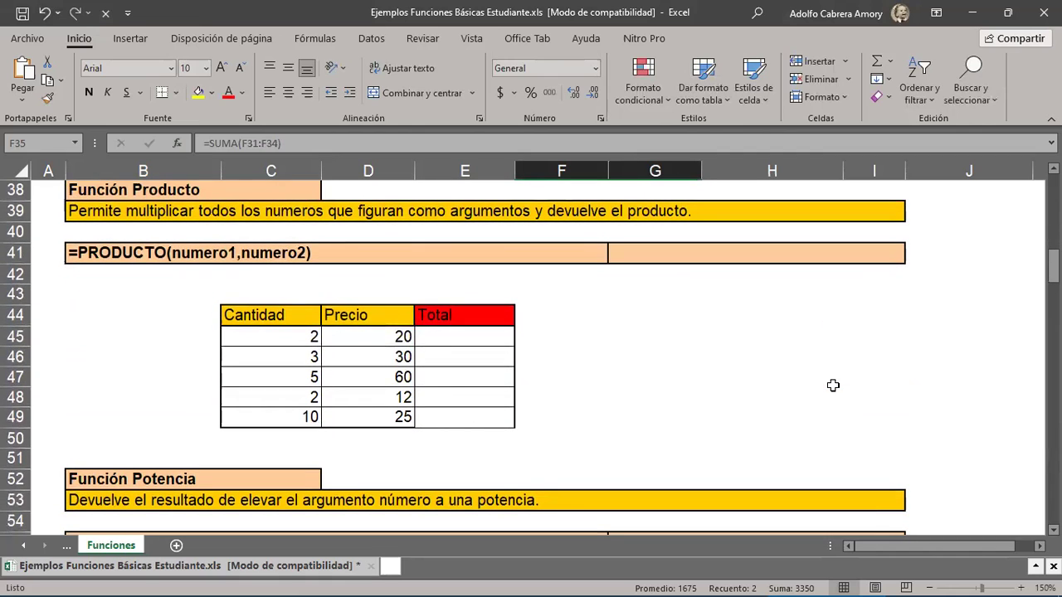
{"action": "scroll", "coordinate": [833, 385], "scroll_direction": "up", "scroll_amount": 1}
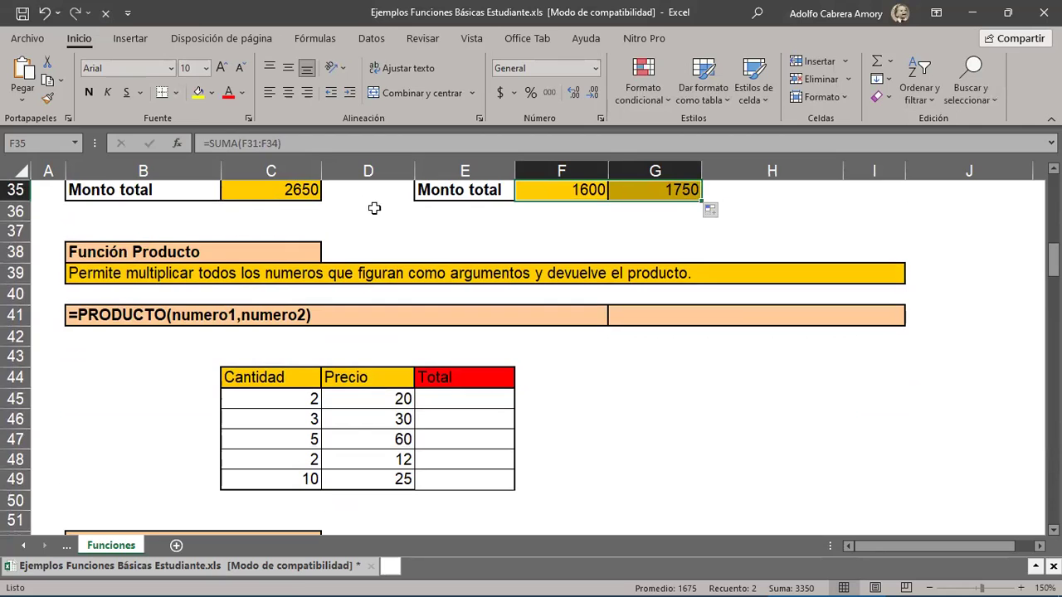
{"action": "left_click", "coordinate": [165, 254]}
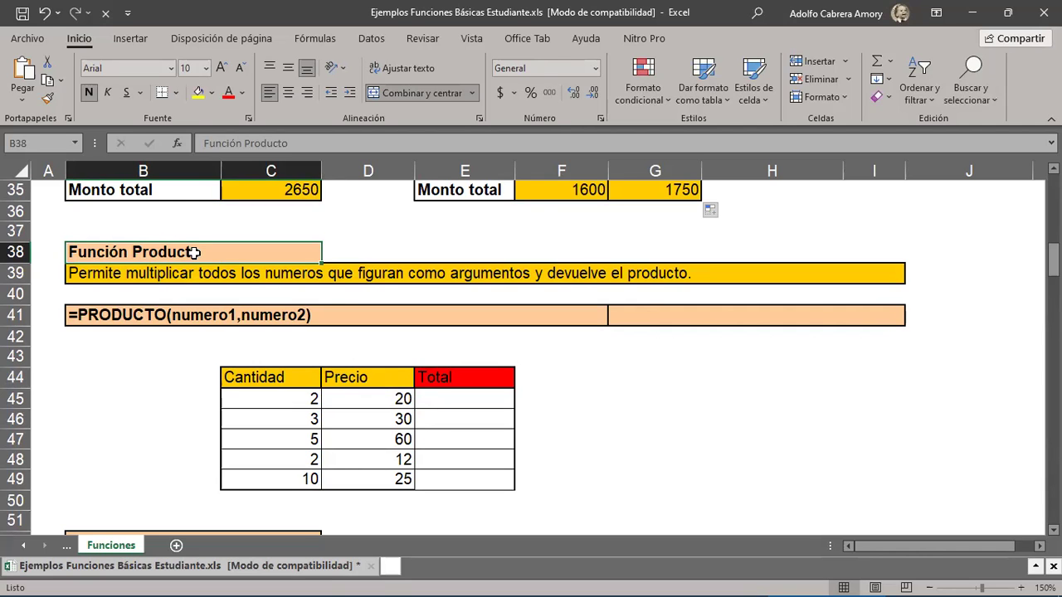
{"action": "scroll", "coordinate": [344, 297], "scroll_direction": "down", "scroll_amount": 3}
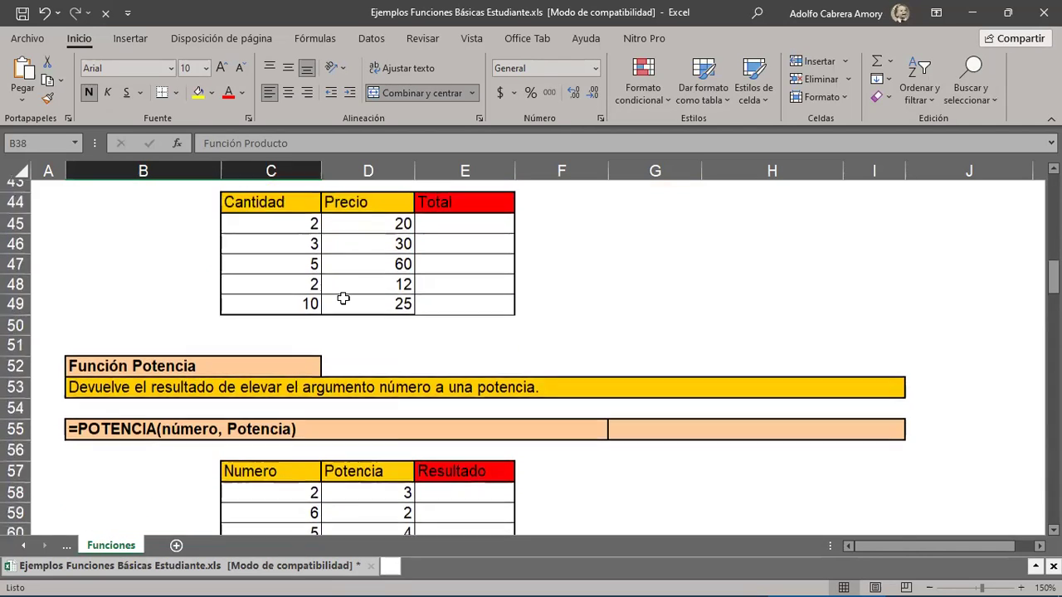
{"action": "scroll", "coordinate": [344, 297], "scroll_direction": "up", "scroll_amount": 4}
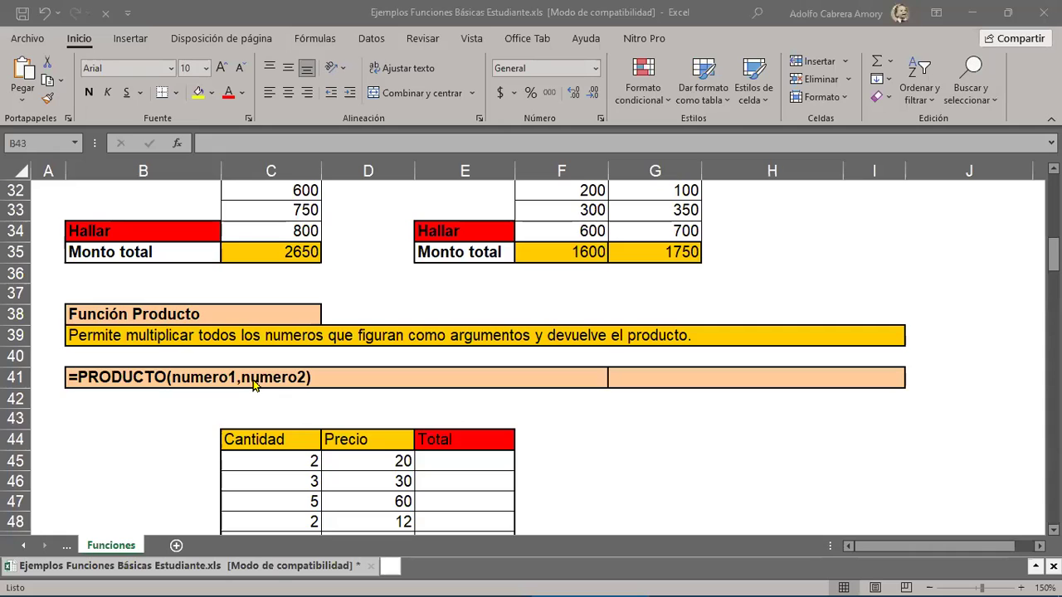
{"action": "scroll", "coordinate": [255, 384], "scroll_direction": "down", "scroll_amount": 1}
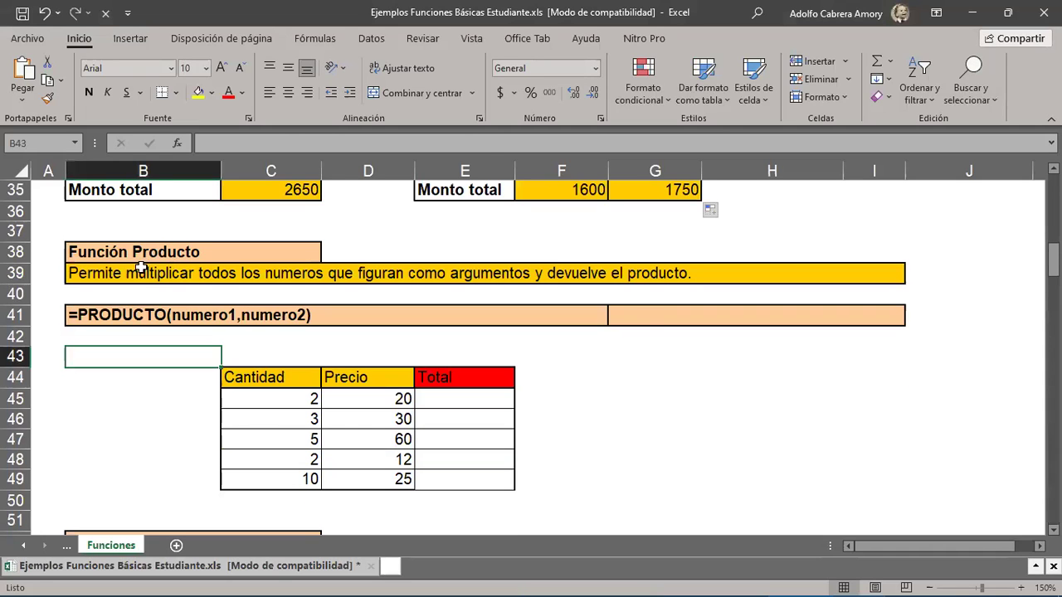
{"action": "left_click_drag", "start_coordinate": [138, 274], "coordinate": [654, 277]}
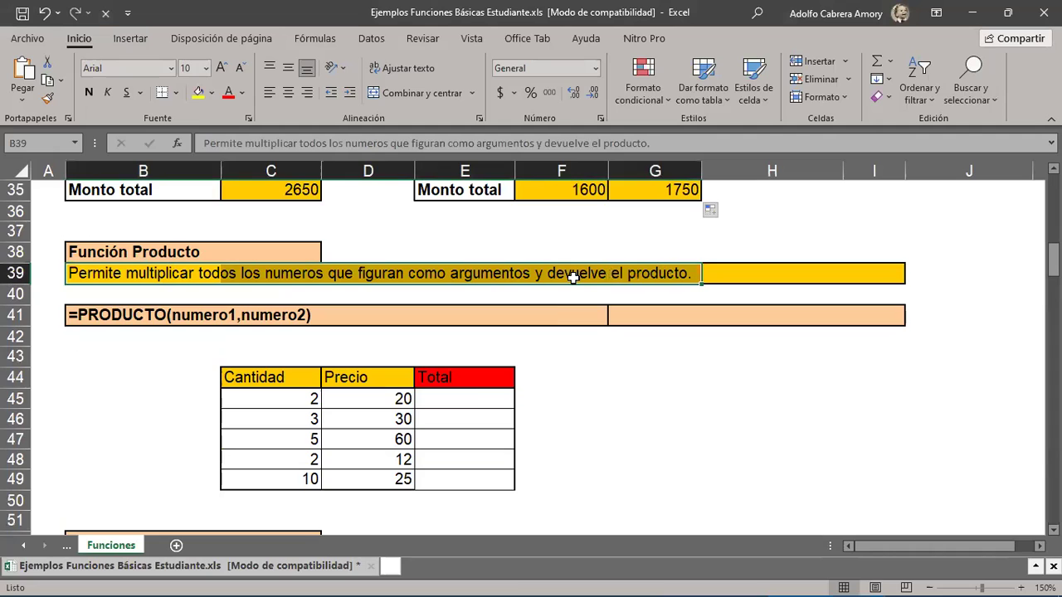
{"action": "left_click", "coordinate": [463, 398]}
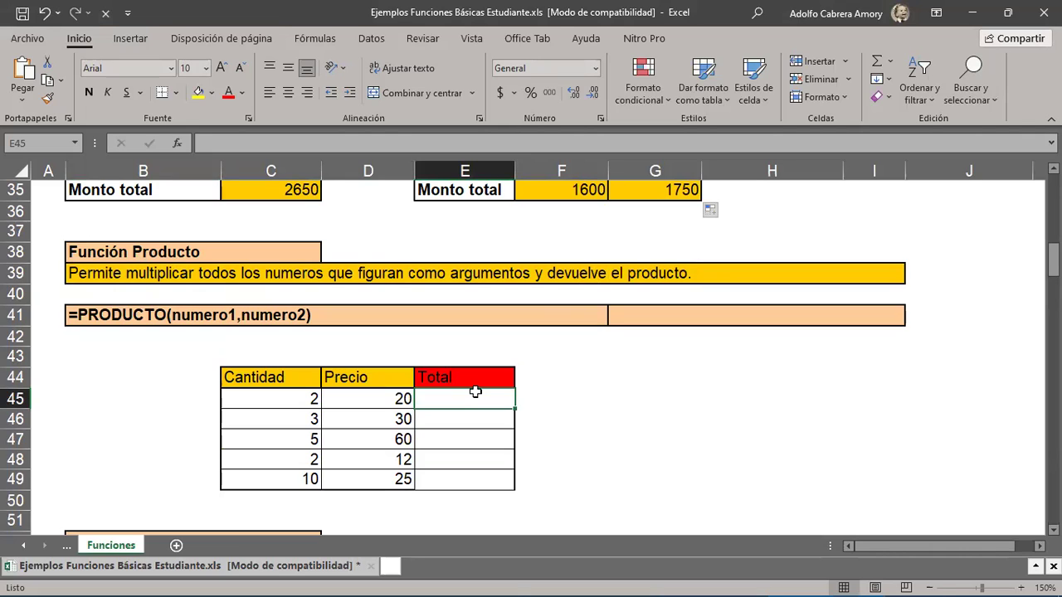
Enter =PRODUCTO(C45:D45) in E45 to get 40, then check row 45's Cantidad and Precio.
{"action": "type", "text": "="}
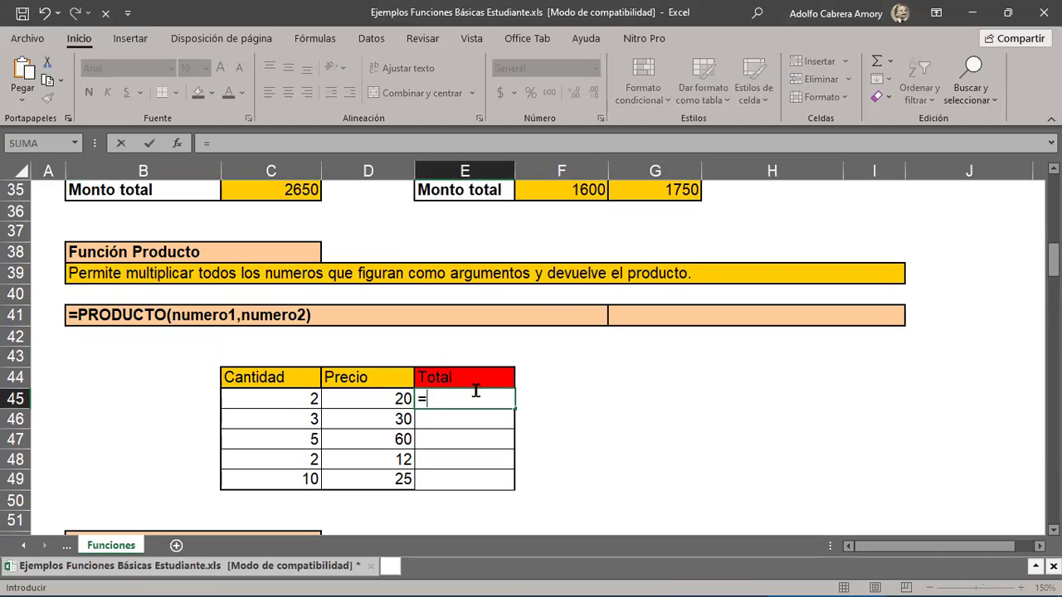
{"action": "type", "text": "PRODUC"}
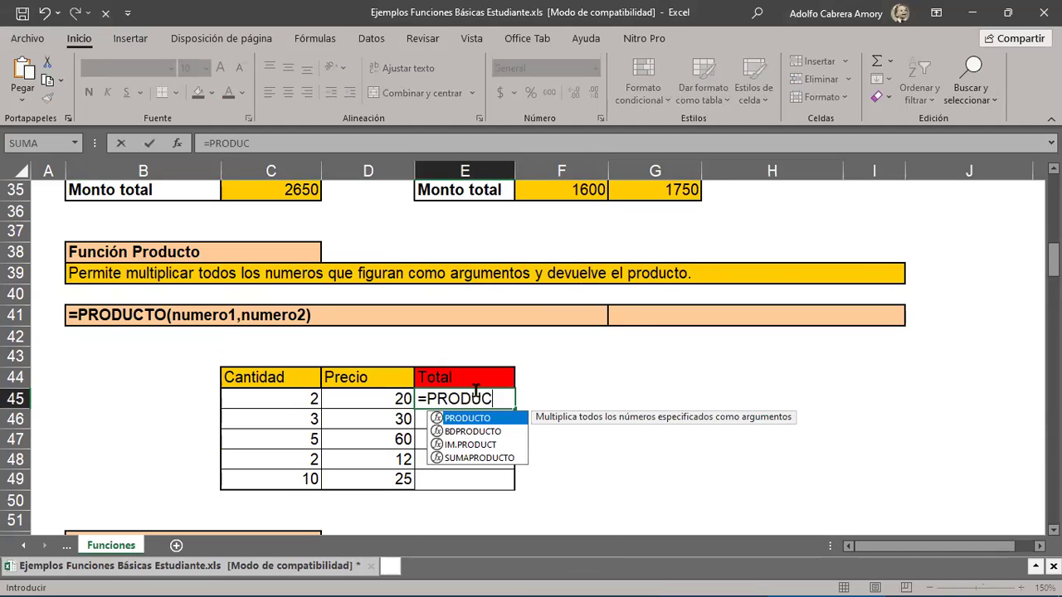
{"action": "type", "text": "TO"}
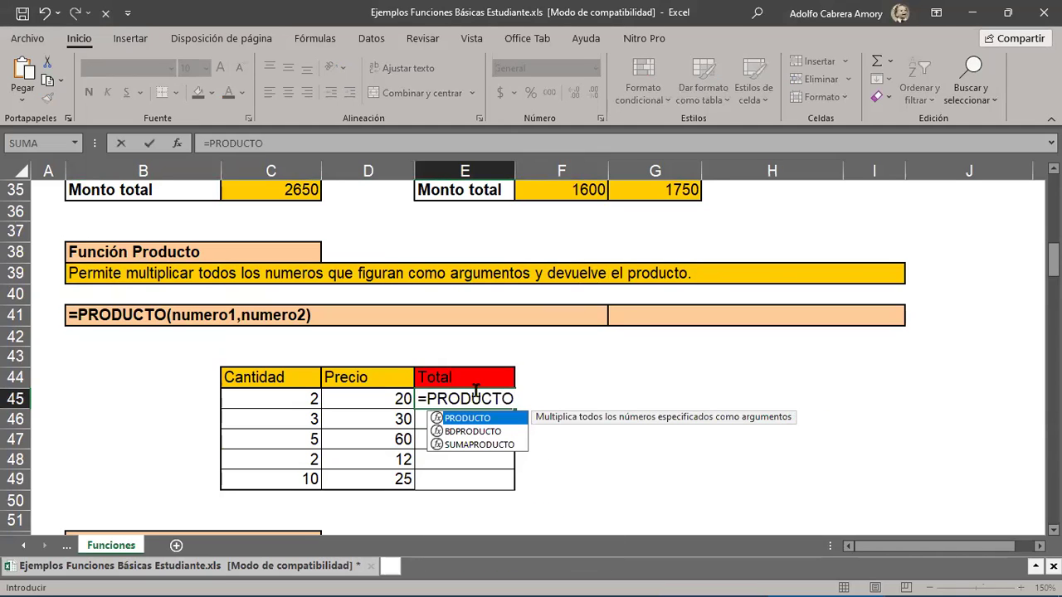
{"action": "type", "text": "("}
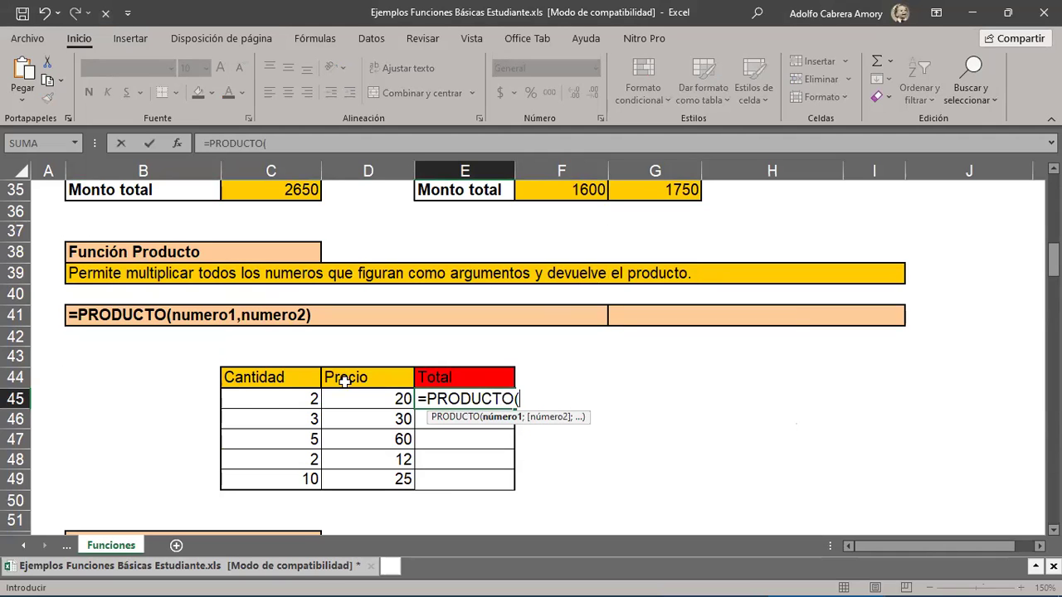
{"action": "left_click_drag", "start_coordinate": [256, 399], "coordinate": [385, 405]}
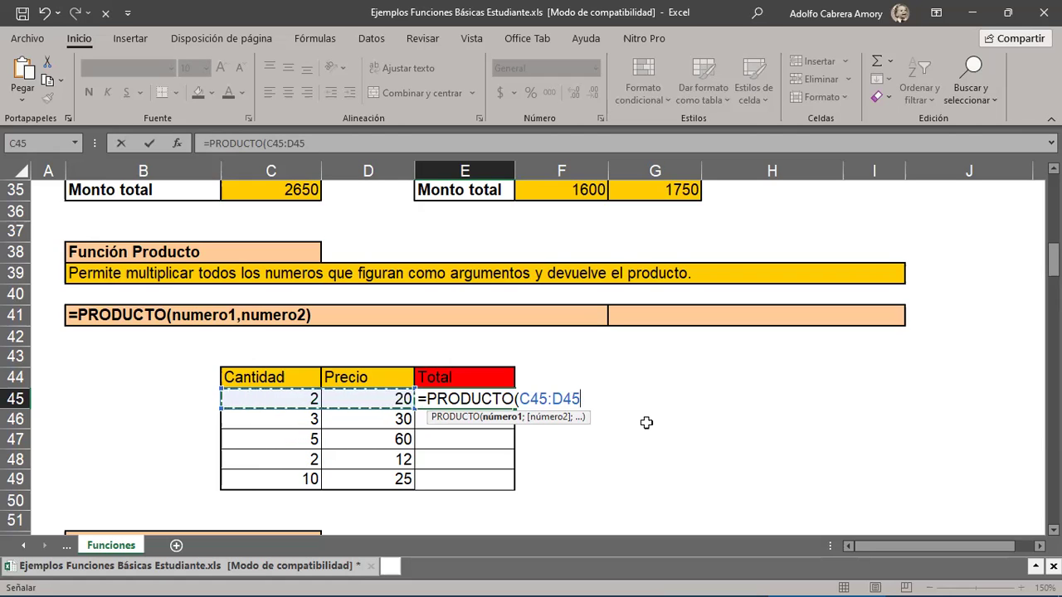
{"action": "type", "text": ")"}
{"action": "key", "text": "Return"}
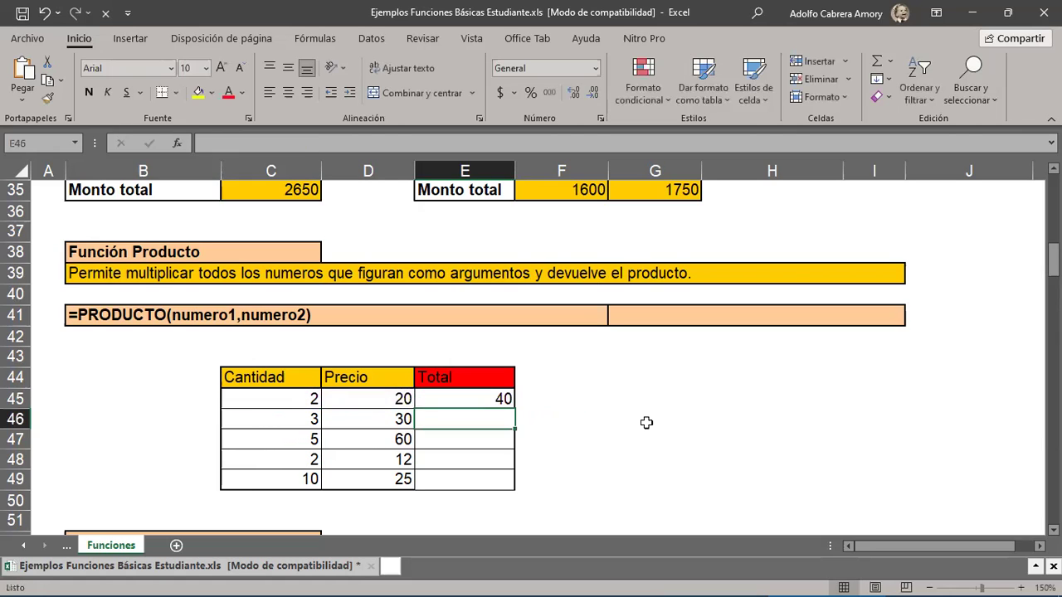
{"action": "left_click", "coordinate": [270, 394]}
{"action": "left_click", "coordinate": [357, 401]}
{"action": "left_click", "coordinate": [495, 399]}
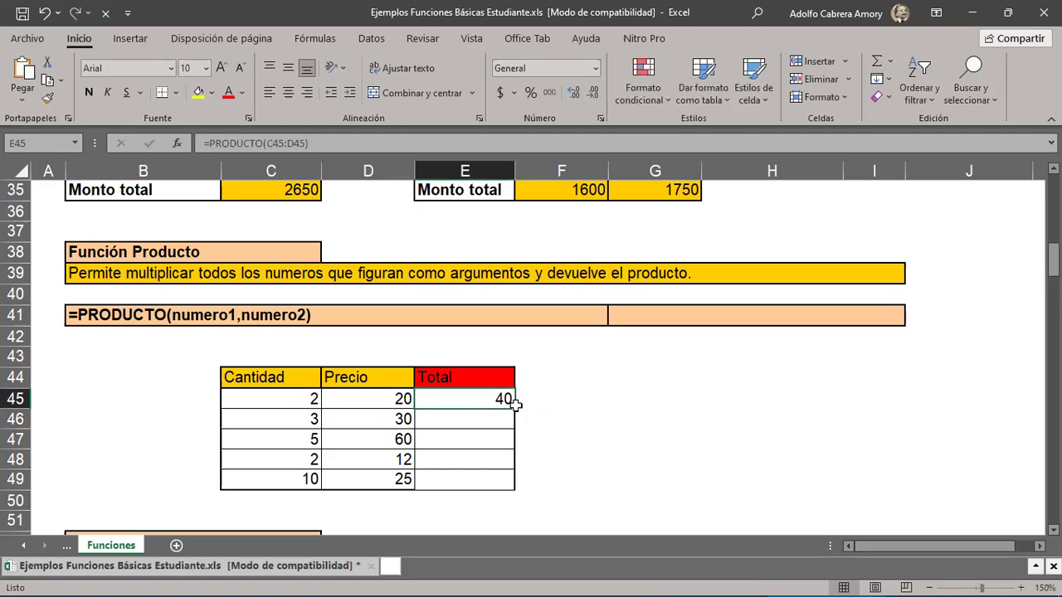
Fill the E45 product formula down to E49, giving 90, 300, 24 and 250.
{"action": "left_click_drag", "start_coordinate": [514, 409], "coordinate": [514, 481]}
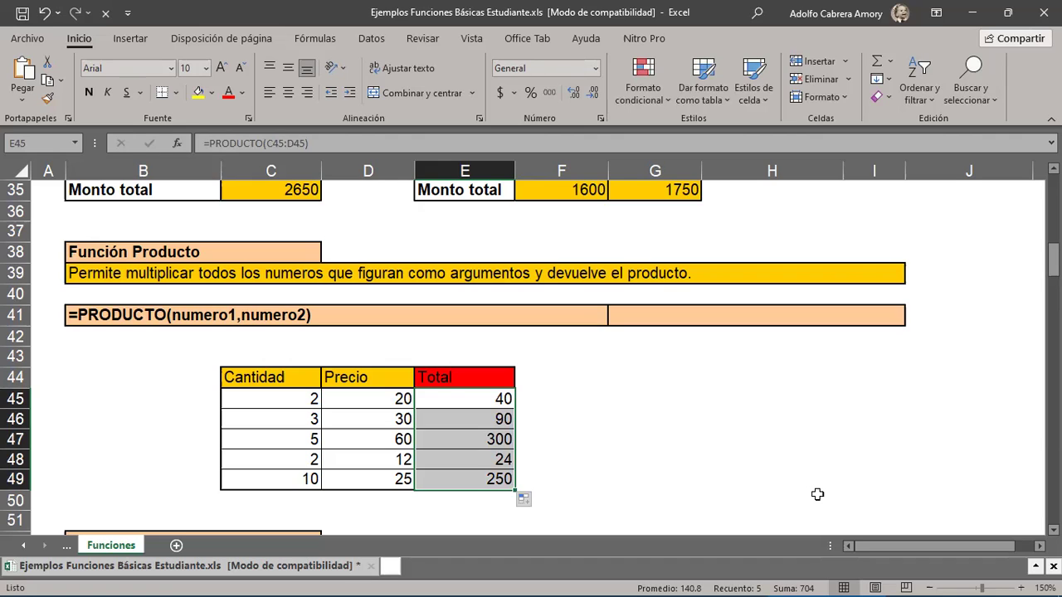
{"action": "scroll", "coordinate": [584, 363], "scroll_direction": "down", "scroll_amount": 2}
Scroll to the Función Potencia table, mark its Numero and Potencia columns, and select E58.
{"action": "scroll", "coordinate": [584, 363], "scroll_direction": "down", "scroll_amount": 2}
{"action": "scroll", "coordinate": [584, 364], "scroll_direction": "down", "scroll_amount": 2}
{"action": "scroll", "coordinate": [584, 364], "scroll_direction": "up", "scroll_amount": 1}
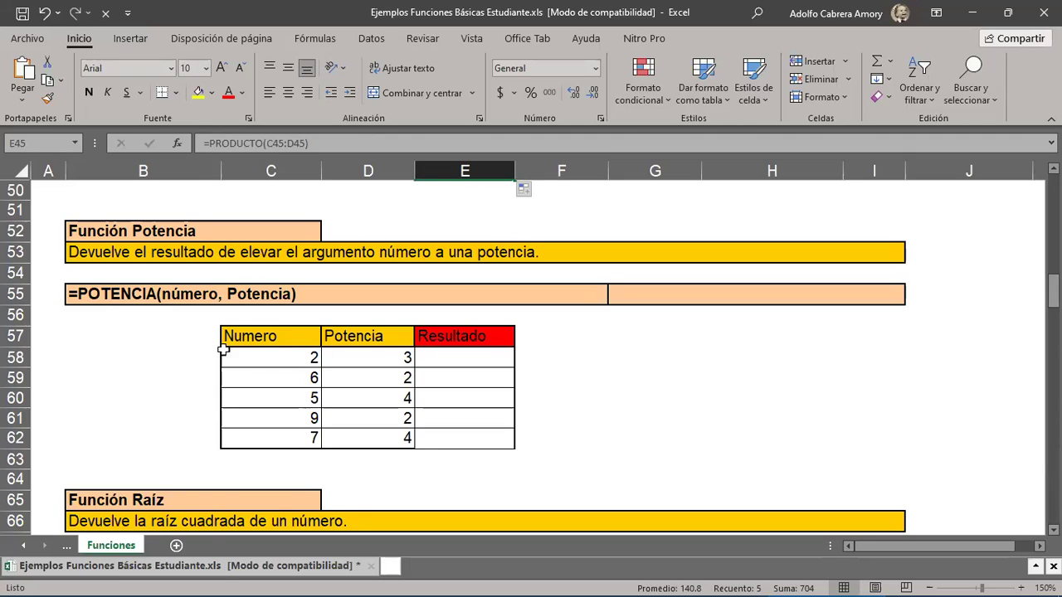
{"action": "left_click", "coordinate": [271, 357]}
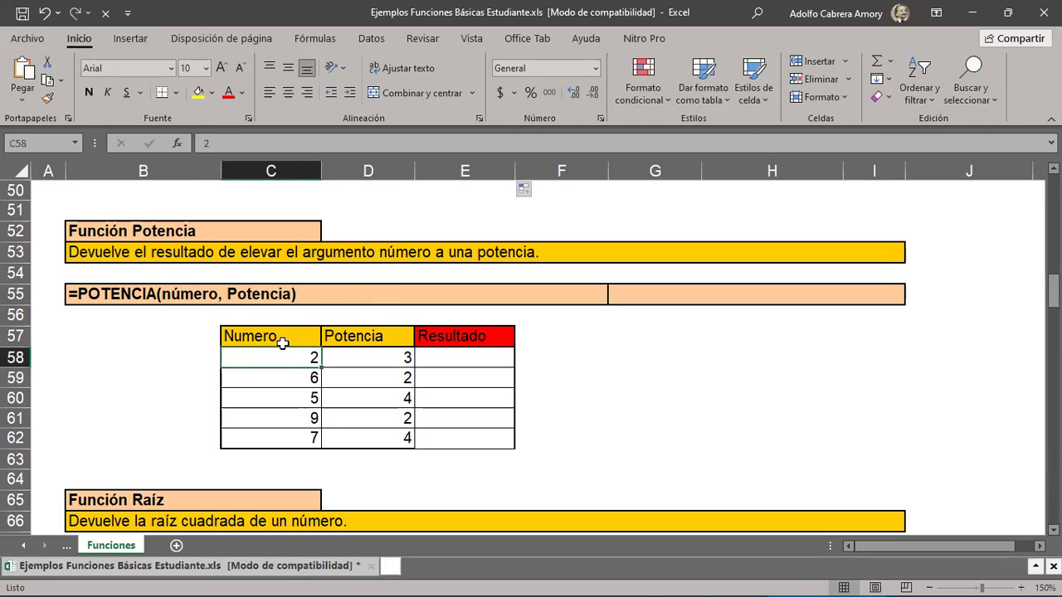
{"action": "left_click_drag", "start_coordinate": [279, 337], "coordinate": [277, 438]}
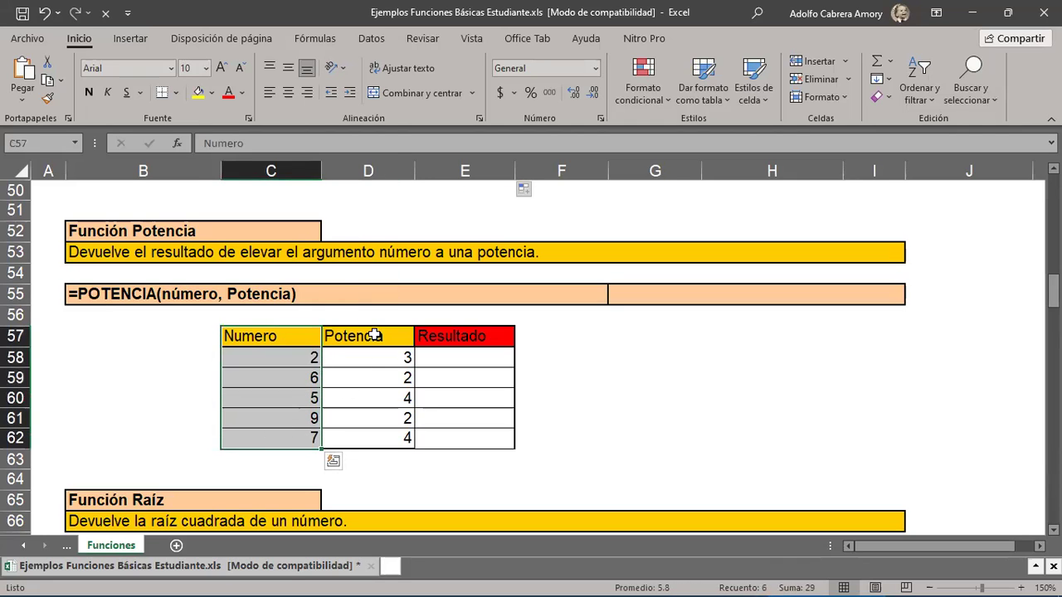
{"action": "left_click_drag", "start_coordinate": [379, 335], "coordinate": [383, 437]}
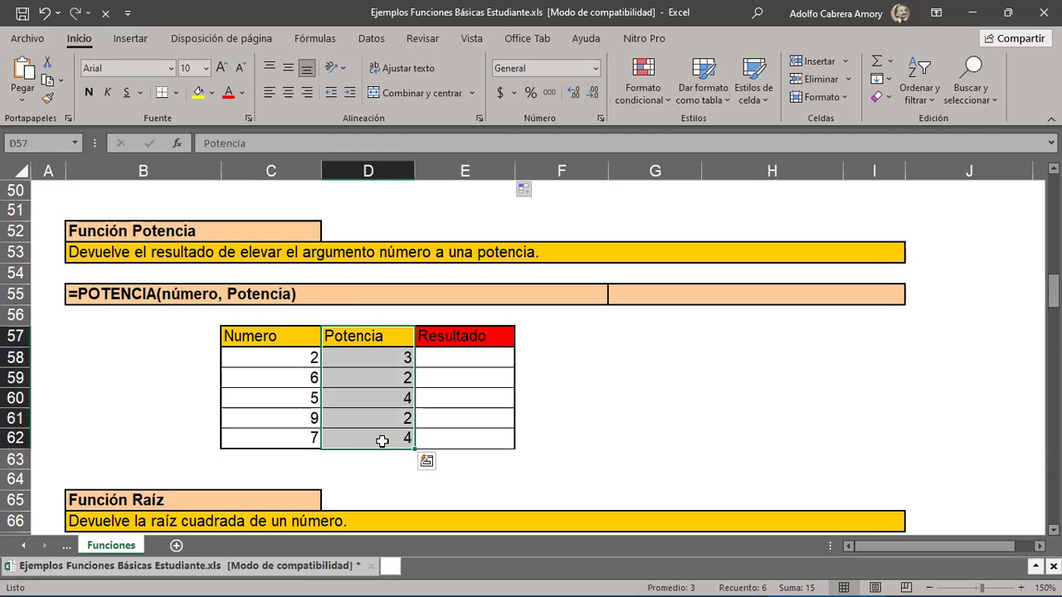
{"action": "left_click", "coordinate": [454, 363]}
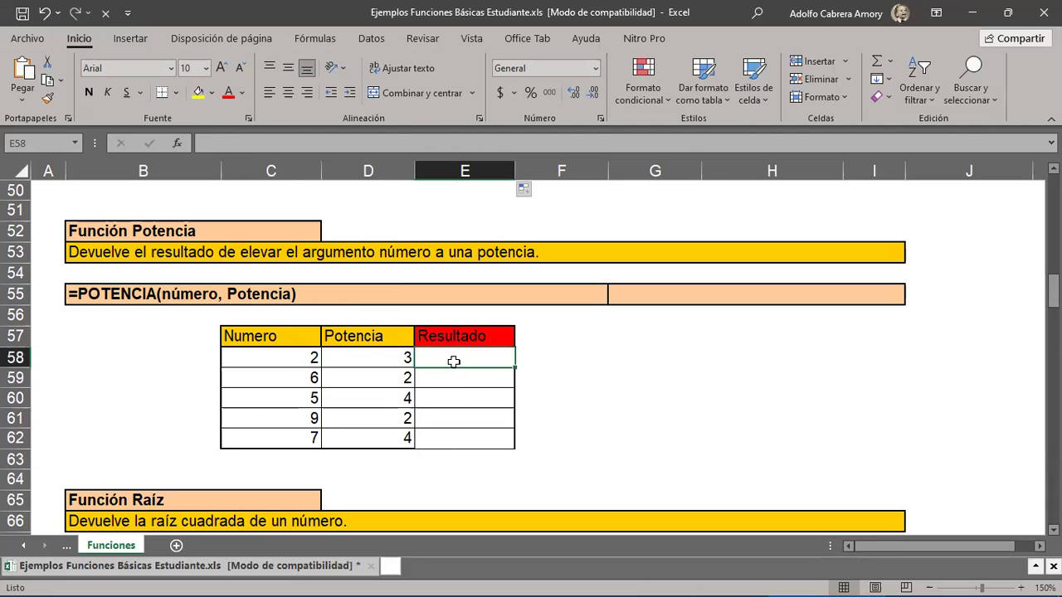
Enter =POTENCIA(C58;D58) in E58 so it shows 8.
{"action": "type", "text": "=P"}
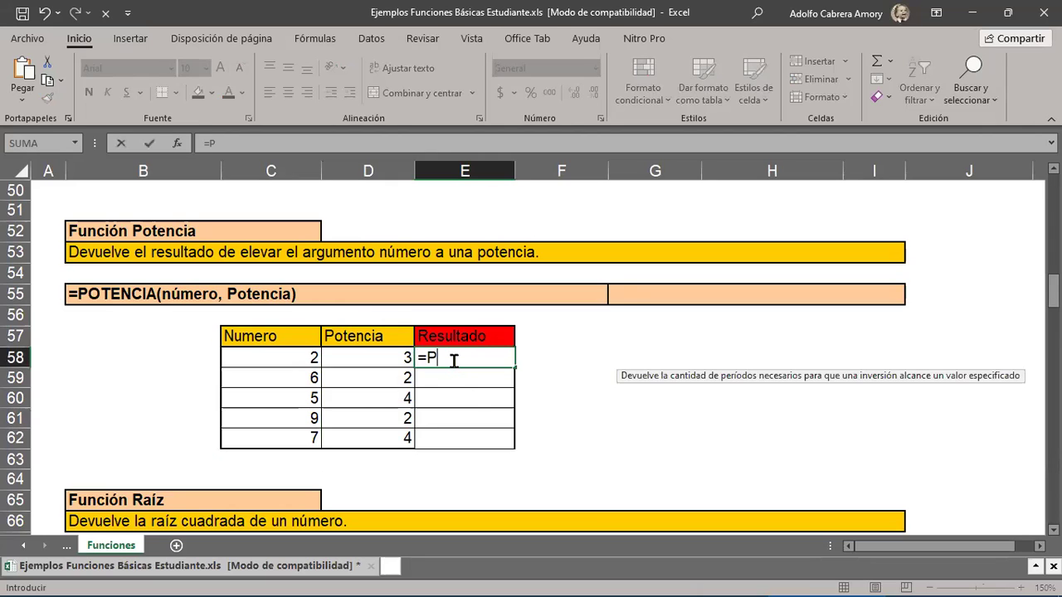
{"action": "type", "text": "OTENCIA"}
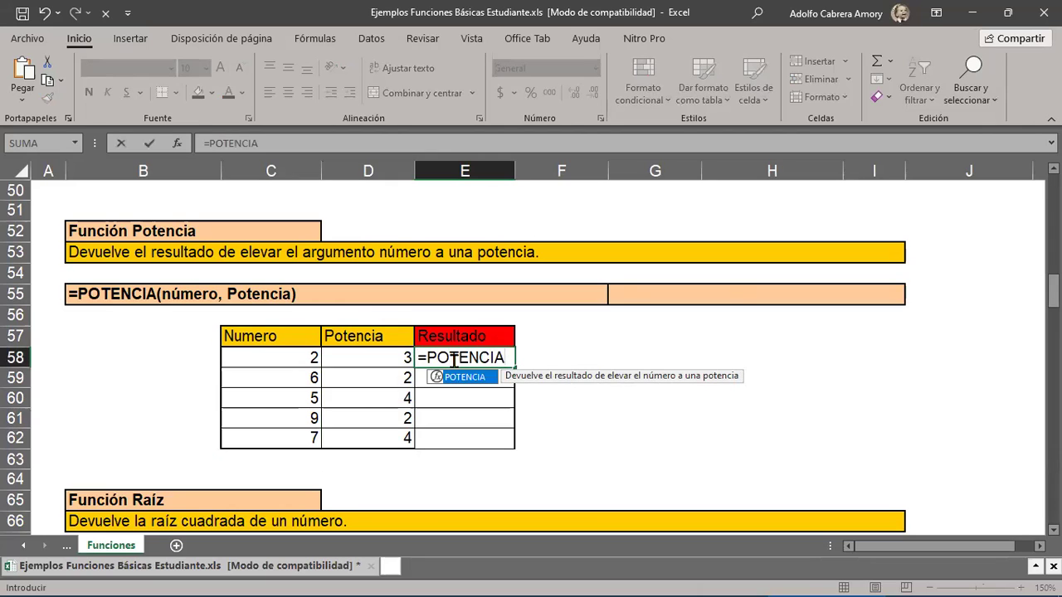
{"action": "type", "text": "("}
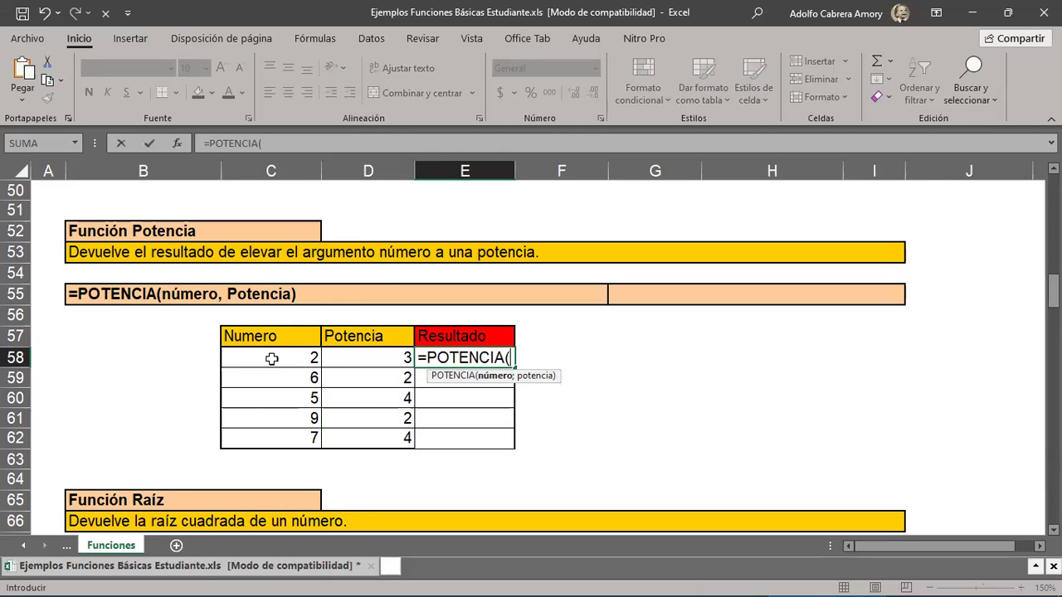
{"action": "left_click", "coordinate": [271, 359]}
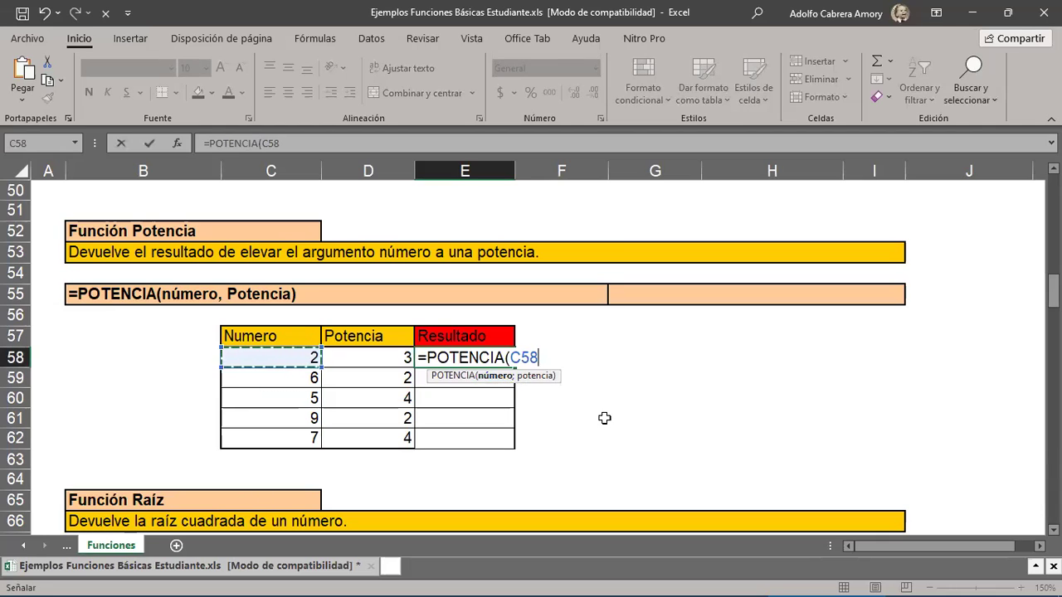
{"action": "type", "text": ";"}
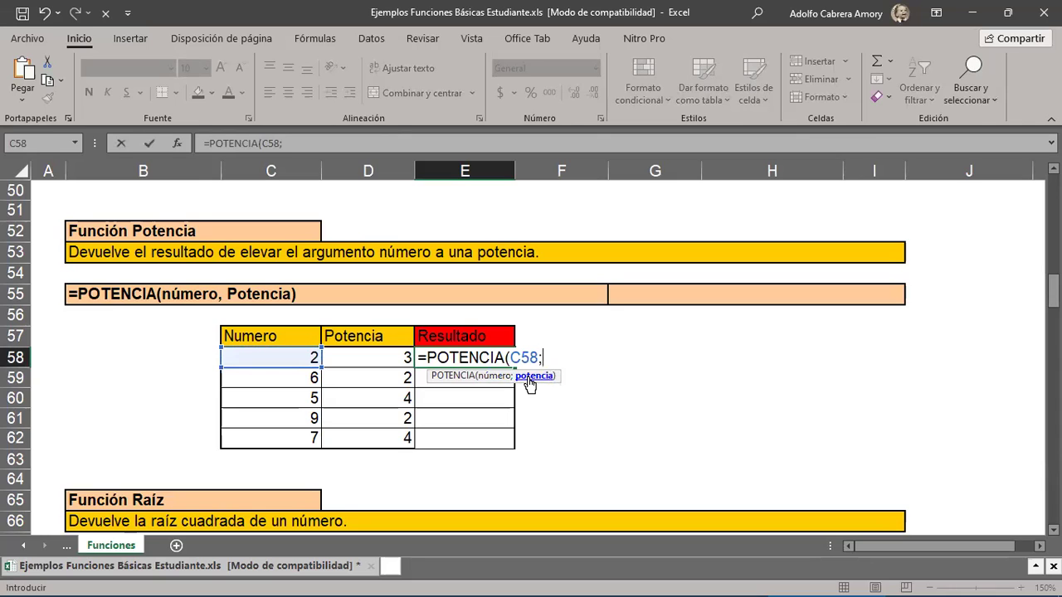
{"action": "left_click", "coordinate": [376, 357]}
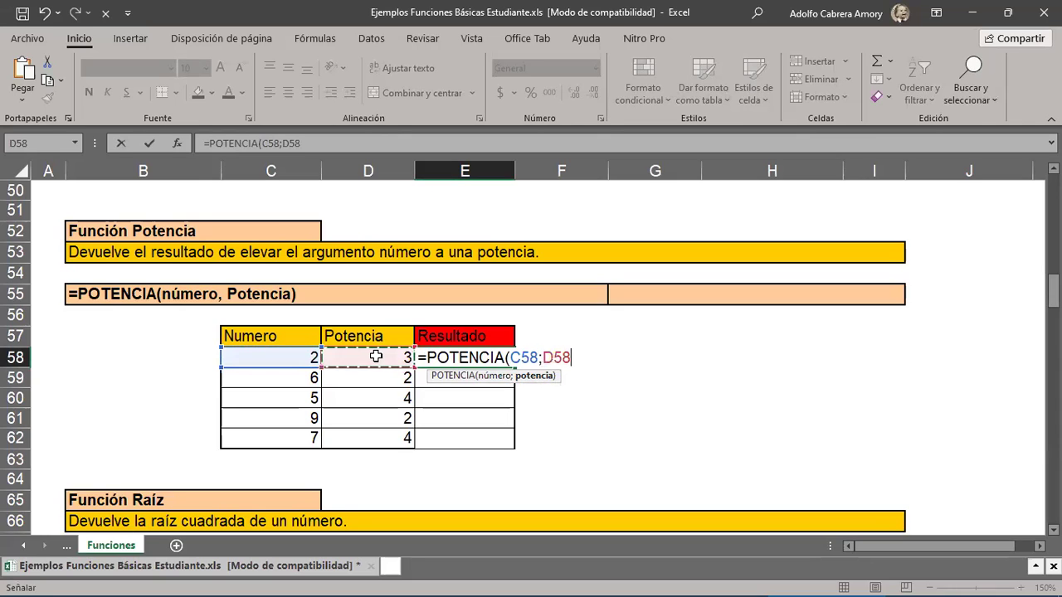
{"action": "type", "text": ")"}
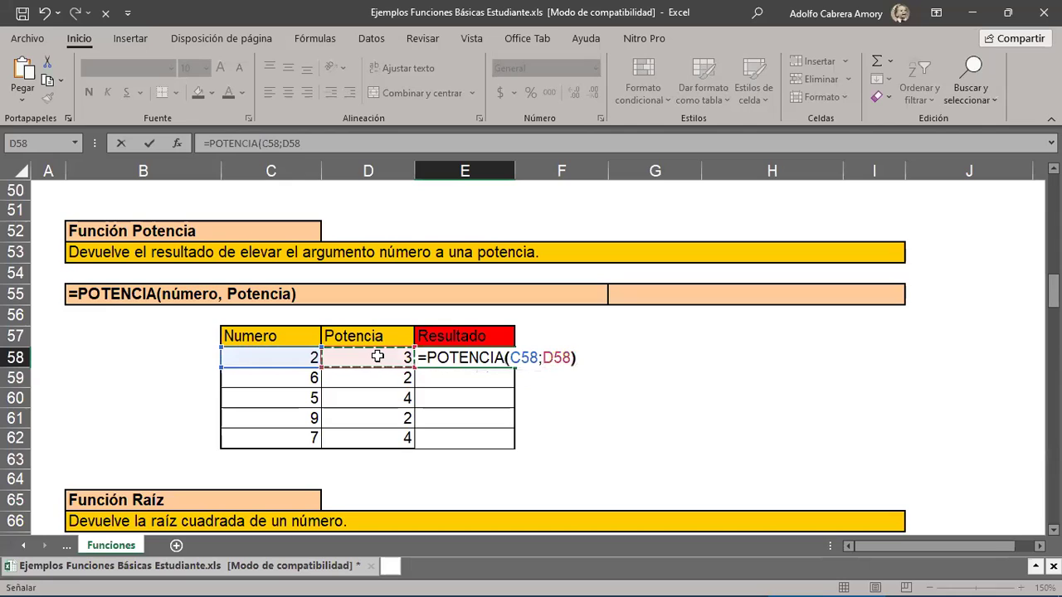
{"action": "key", "text": "Return"}
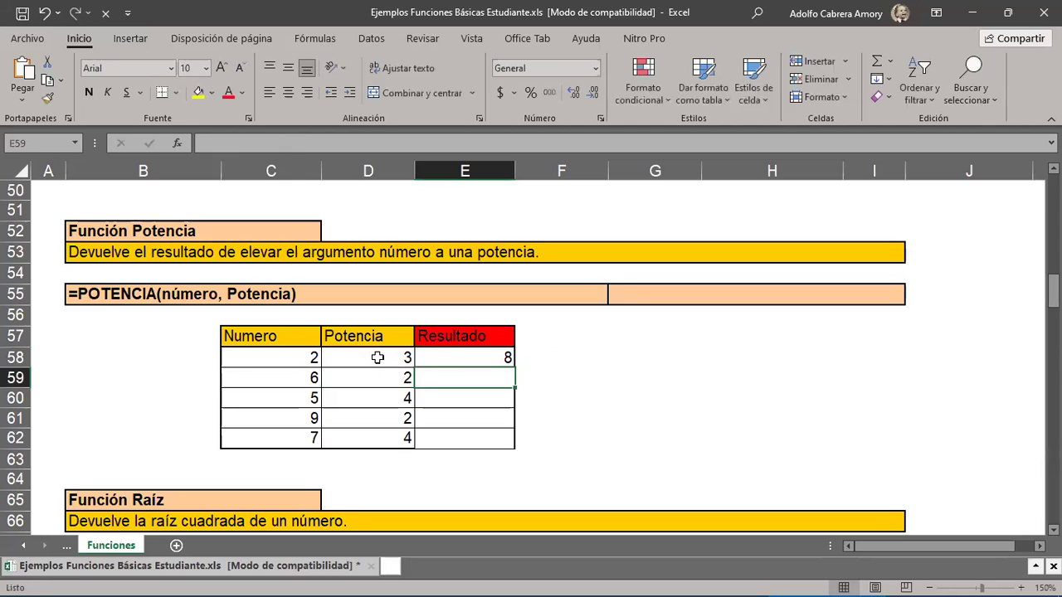
{"action": "left_click", "coordinate": [453, 357]}
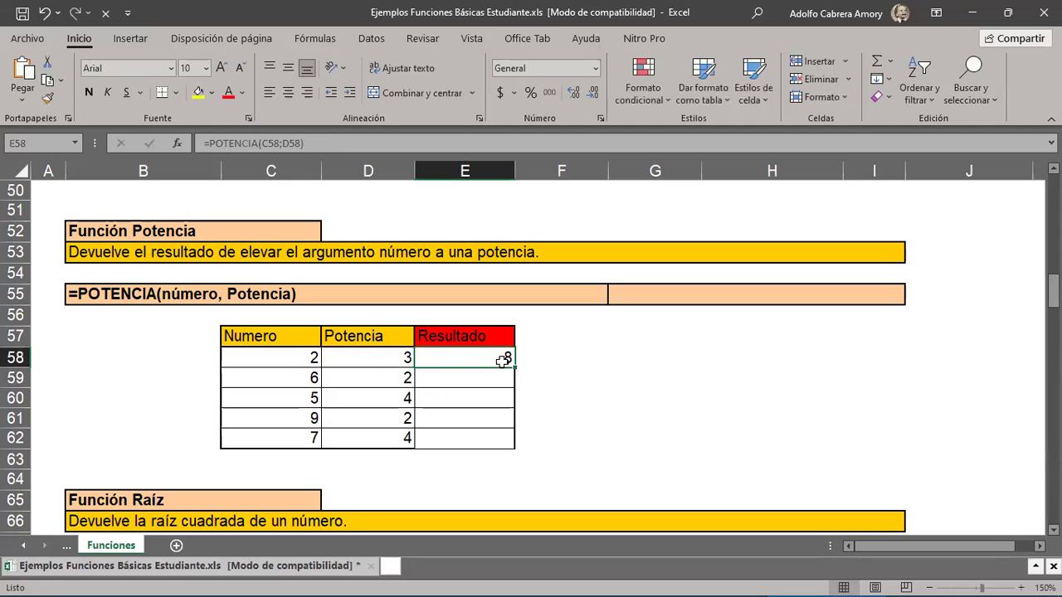
Fill the POTENCIA formula from E58 down to E62 and verify the copied formula in row 61.
{"action": "left_click_drag", "start_coordinate": [290, 357], "coordinate": [397, 357]}
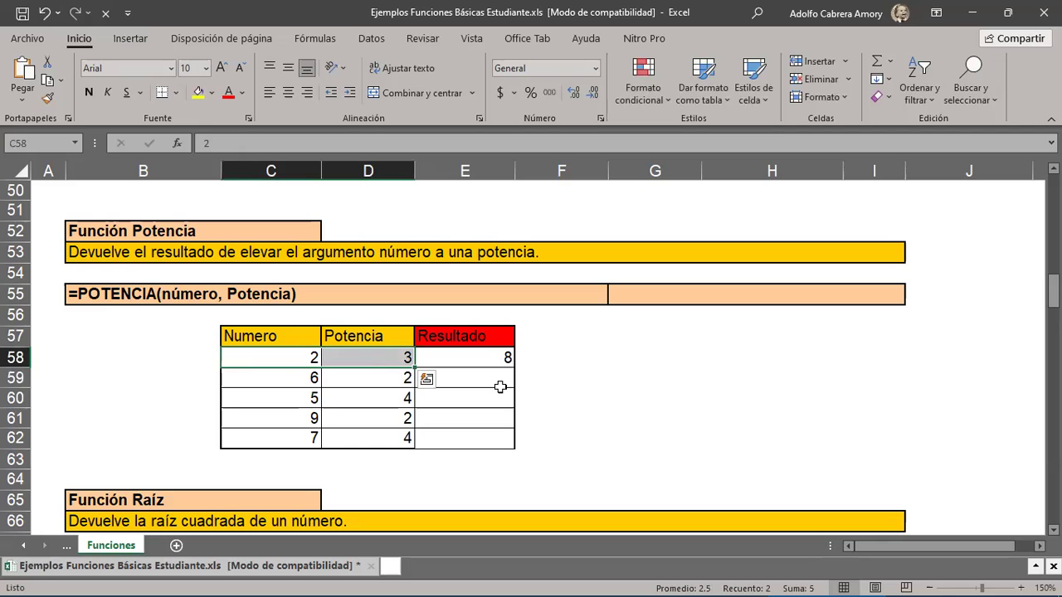
{"action": "left_click", "coordinate": [490, 358]}
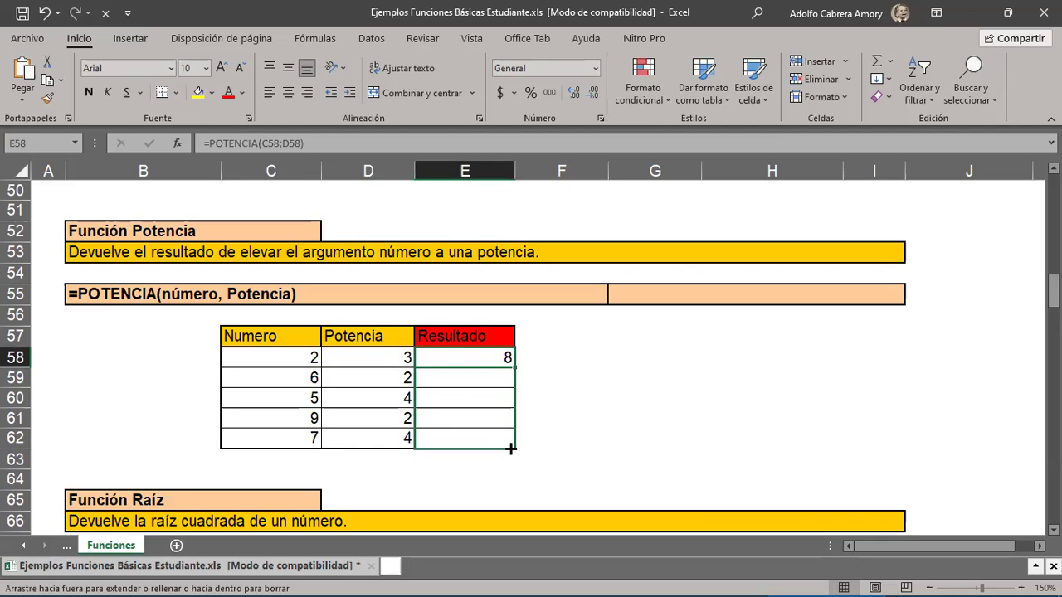
{"action": "left_click_drag", "start_coordinate": [517, 367], "coordinate": [515, 448]}
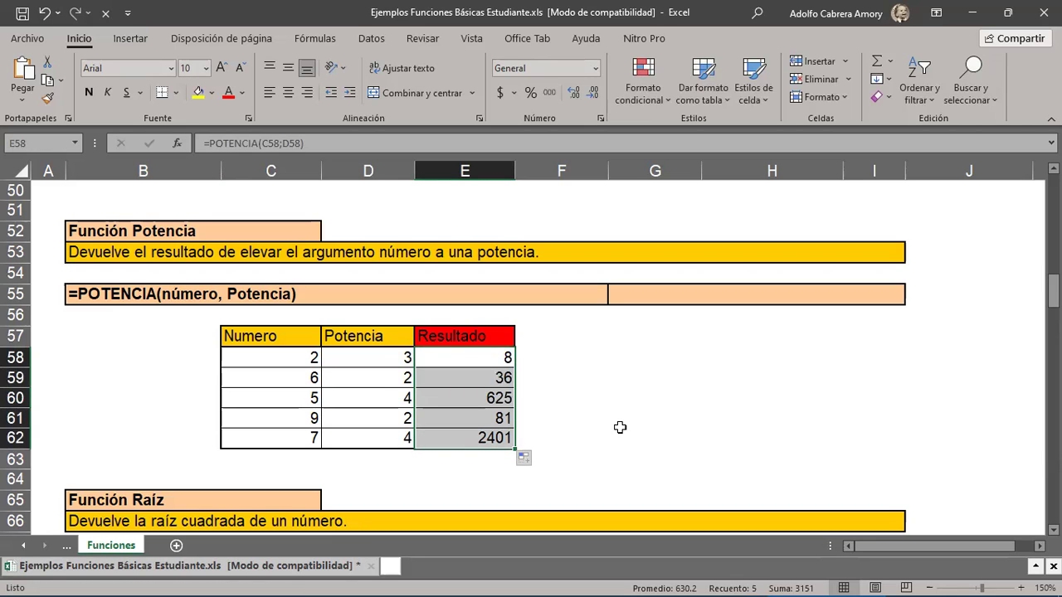
{"action": "left_click", "coordinate": [316, 418]}
{"action": "left_click_drag", "start_coordinate": [317, 418], "coordinate": [397, 417]}
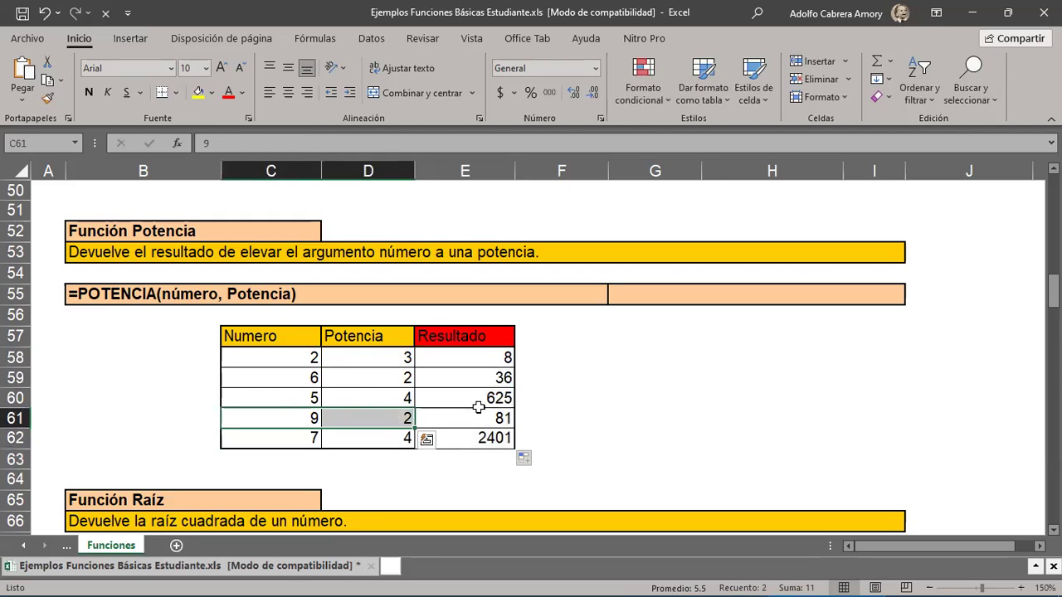
{"action": "left_click", "coordinate": [476, 417]}
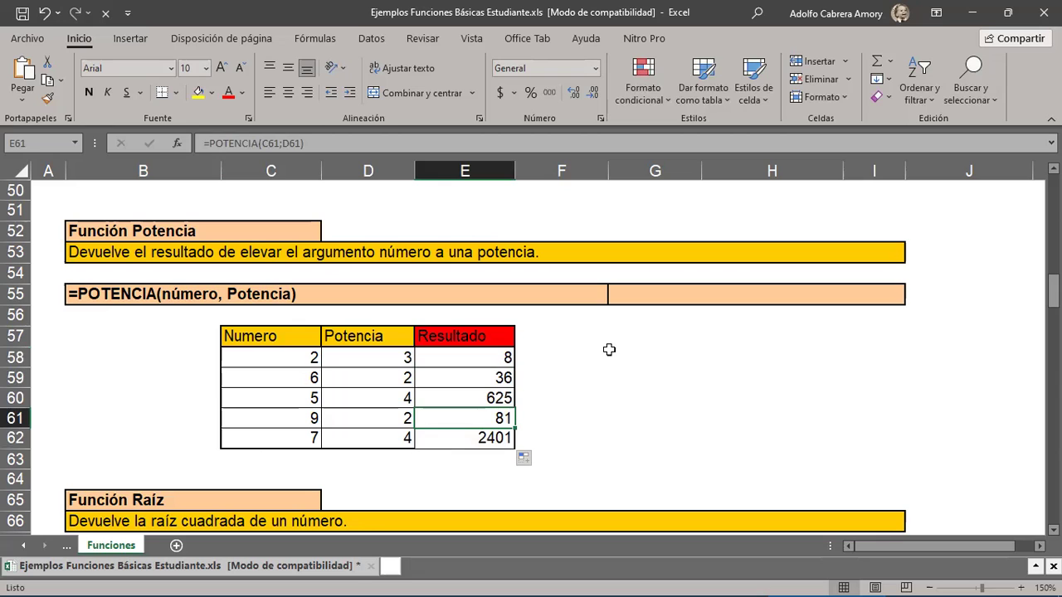
Scroll further down the Funciones sheet past the Potencia results.
{"action": "scroll", "coordinate": [705, 382], "scroll_direction": "down", "scroll_amount": 2}
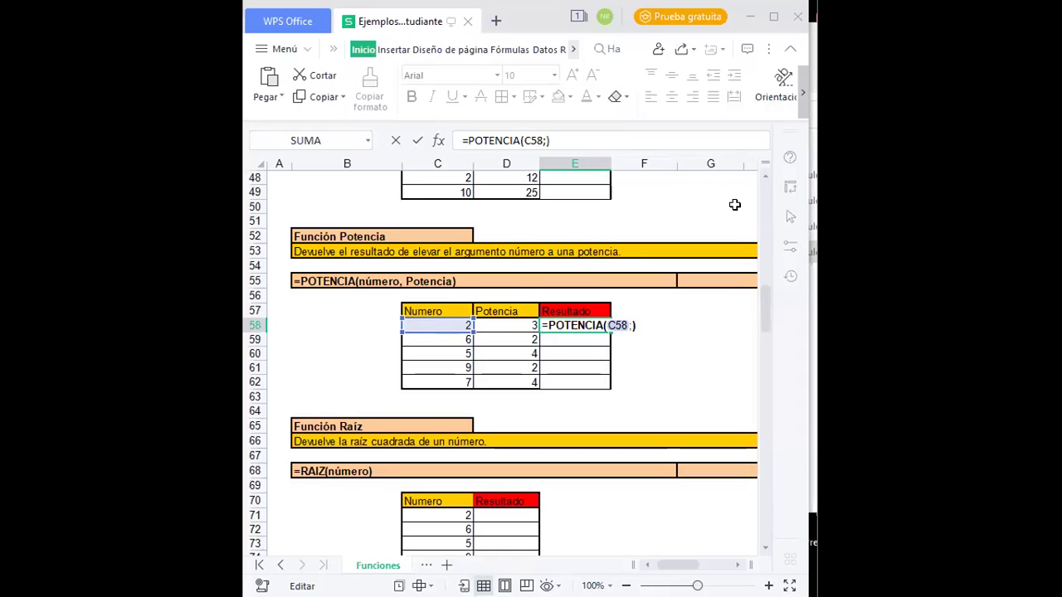
Dismiss the formula error, clear the broken power formula from E58, and maximize the window.
{"action": "key", "text": "Return"}
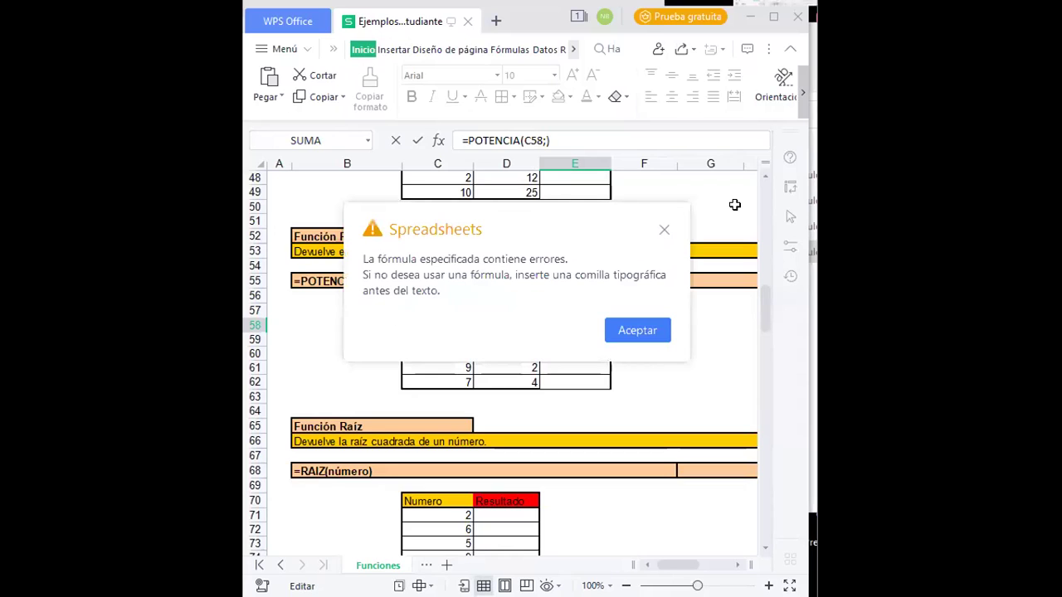
{"action": "left_click", "coordinate": [664, 232]}
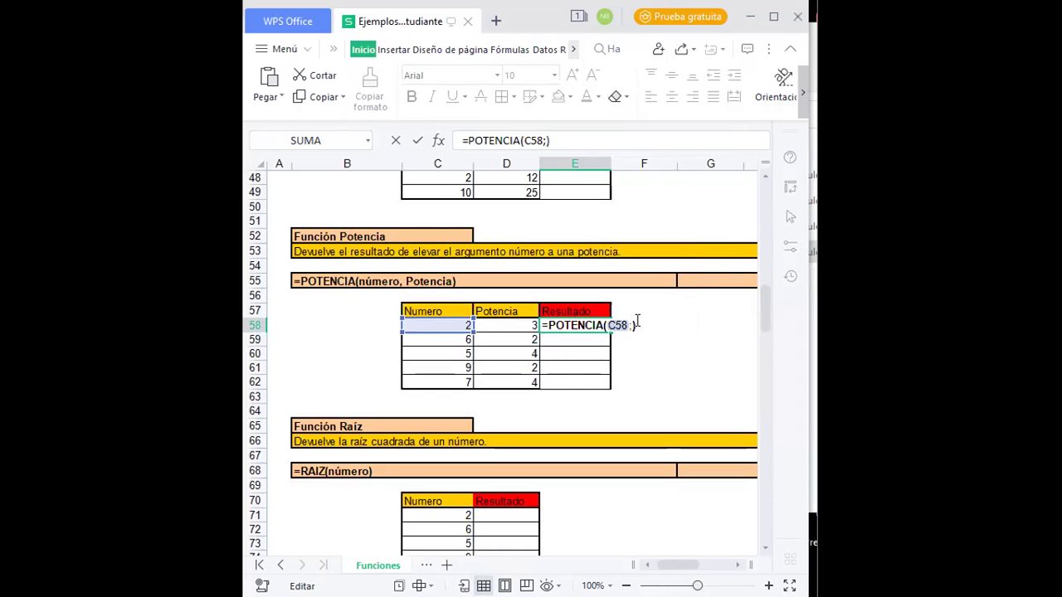
{"action": "key", "text": "BackSpace"}
{"action": "key", "text": "BackSpace"}
{"action": "key", "text": "BackSpace"}
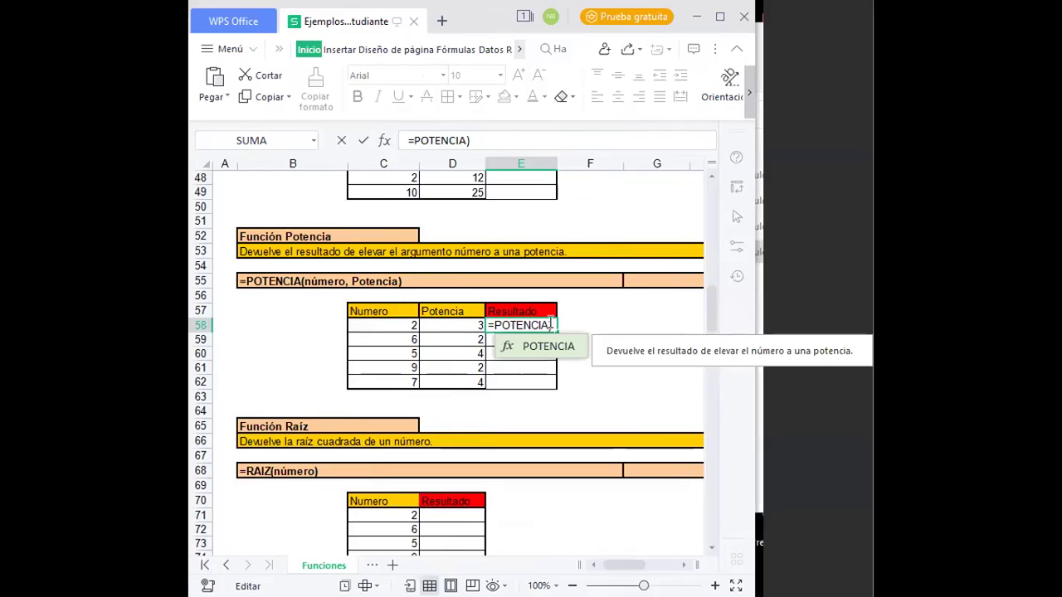
{"action": "key", "text": "BackSpace"}
{"action": "key", "text": "BackSpace"}
{"action": "key", "text": "BackSpace"}
{"action": "key", "text": "BackSpace"}
{"action": "key", "text": "BackSpace"}
{"action": "key", "text": "BackSpace"}
{"action": "key", "text": "BackSpace"}
{"action": "key", "text": "BackSpace"}
{"action": "left_click", "coordinate": [640, 365]}
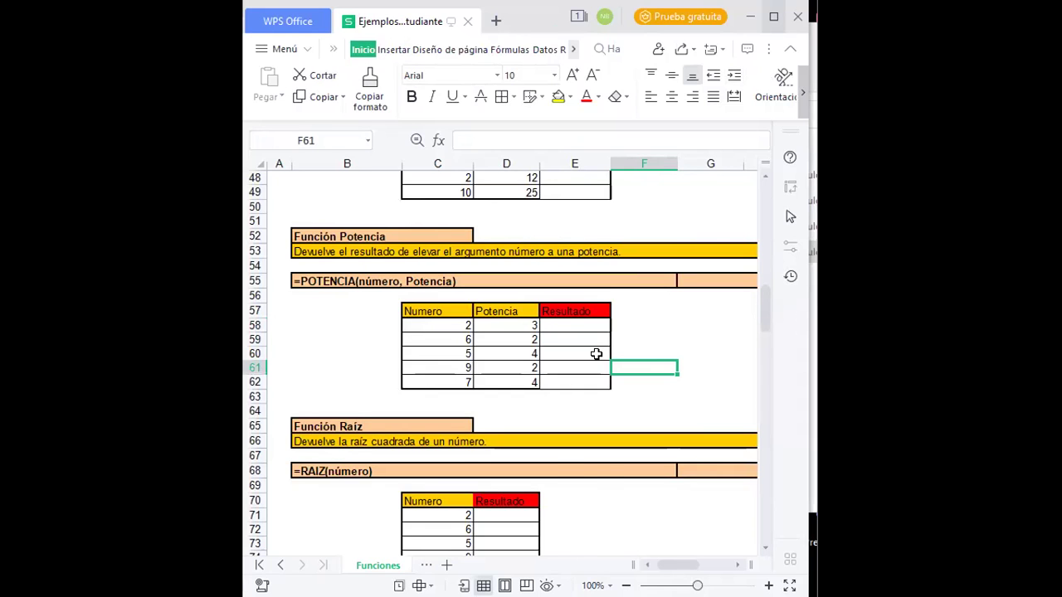
{"action": "key", "text": "super+Up"}
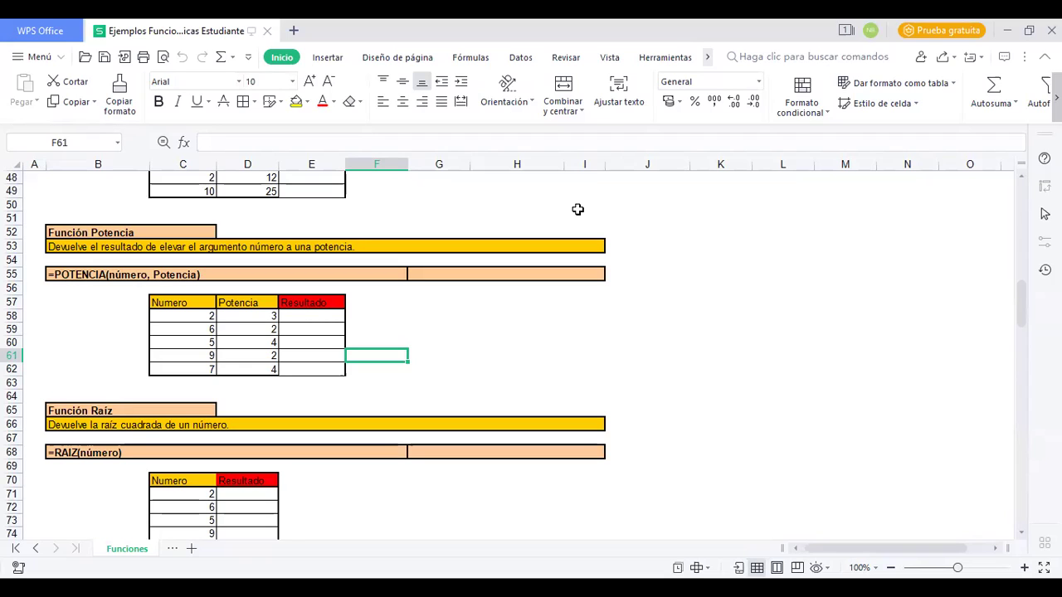
Enter =POTENCIA(C58,D58) in E58 so it shows 8.
{"action": "left_click_drag", "start_coordinate": [317, 308], "coordinate": [316, 317]}
{"action": "left_click", "coordinate": [315, 317]}
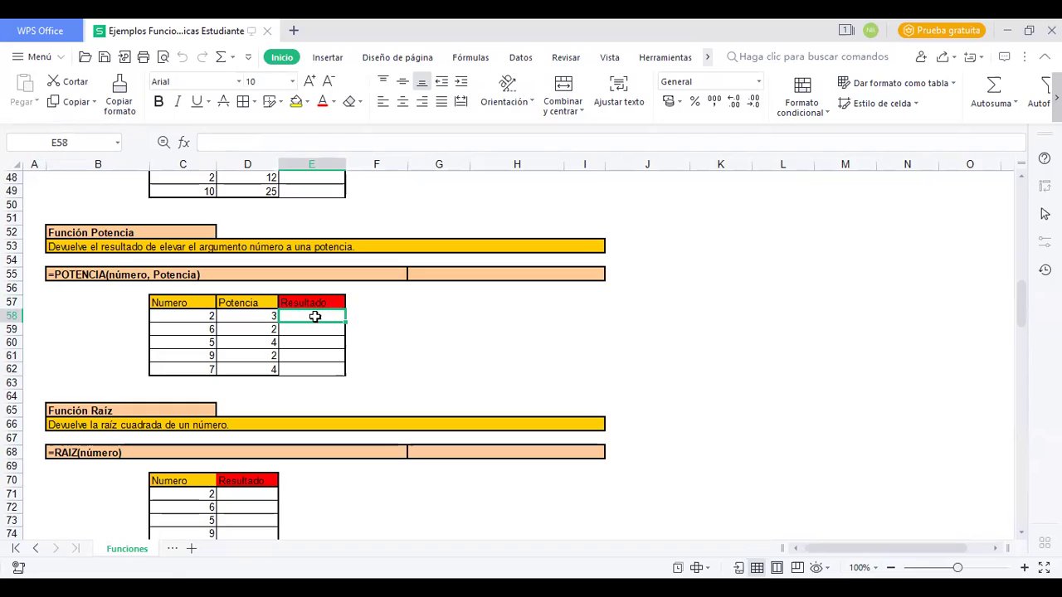
{"action": "type", "text": "="}
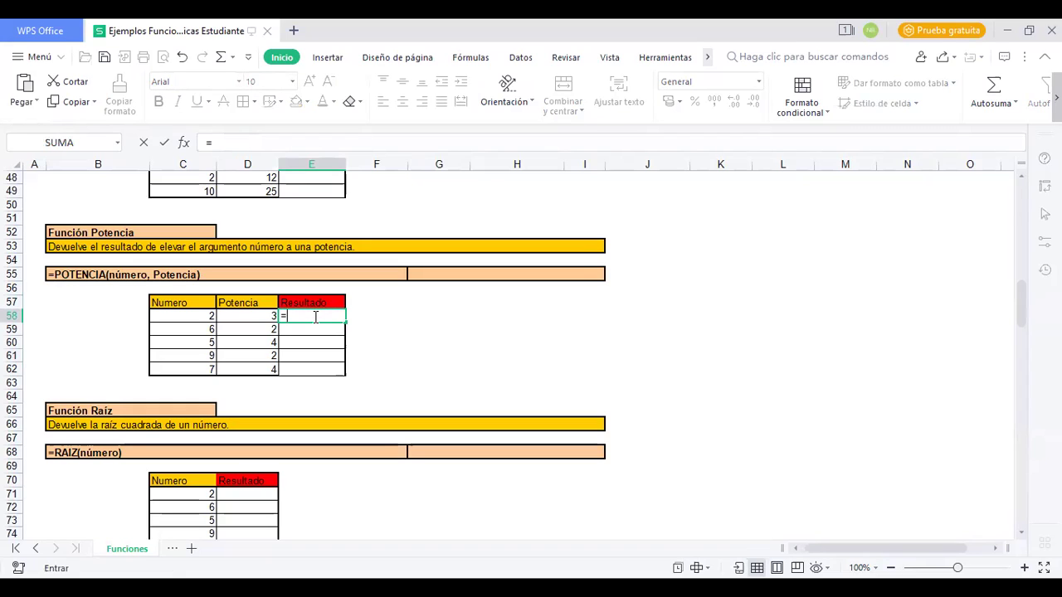
{"action": "type", "text": "potencia"}
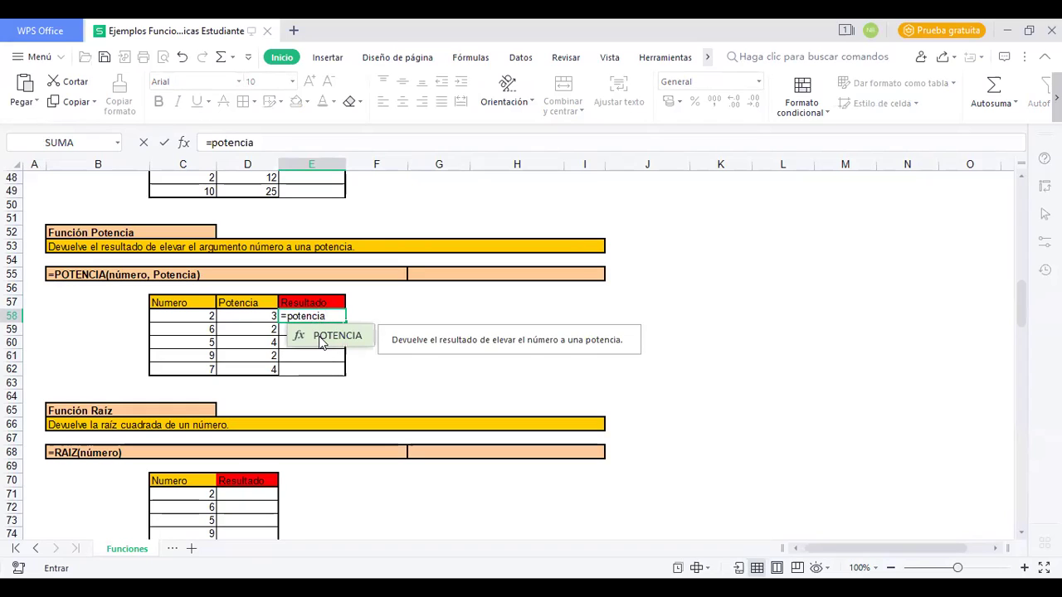
{"action": "double_click", "coordinate": [321, 342]}
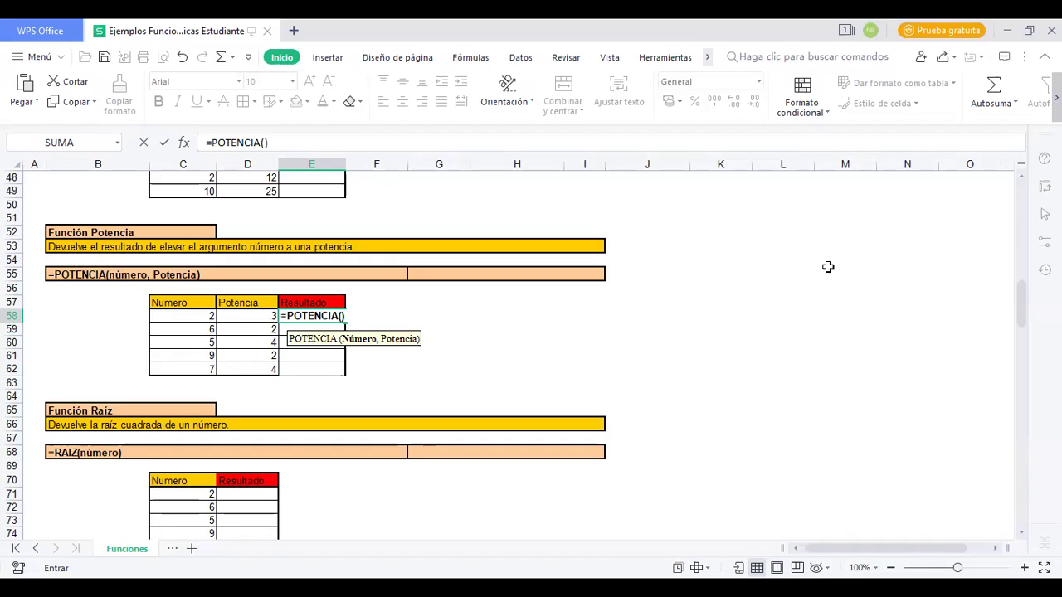
{"action": "type", "text": ","}
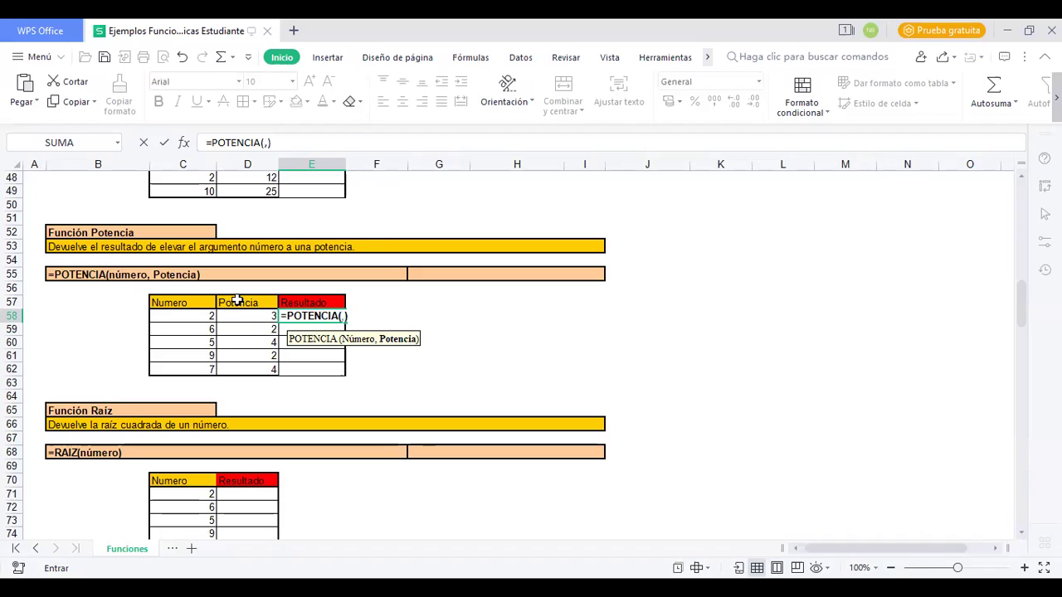
{"action": "left_click", "coordinate": [247, 316]}
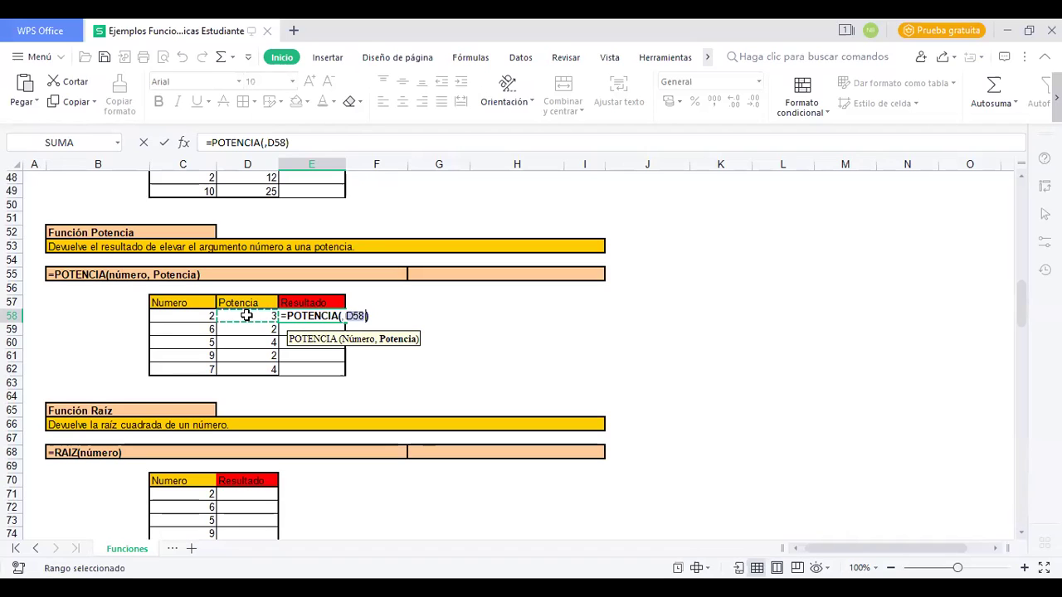
{"action": "type", "text": "D"}
{"action": "key", "text": "BackSpace"}
{"action": "key", "text": "BackSpace"}
{"action": "left_click", "coordinate": [195, 315]}
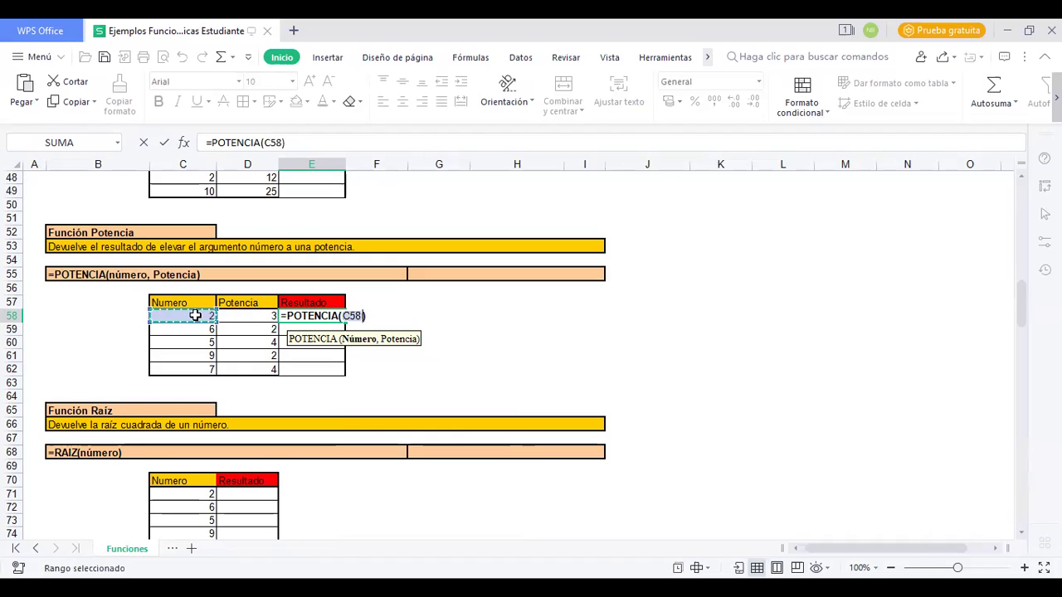
{"action": "type", "text": ","}
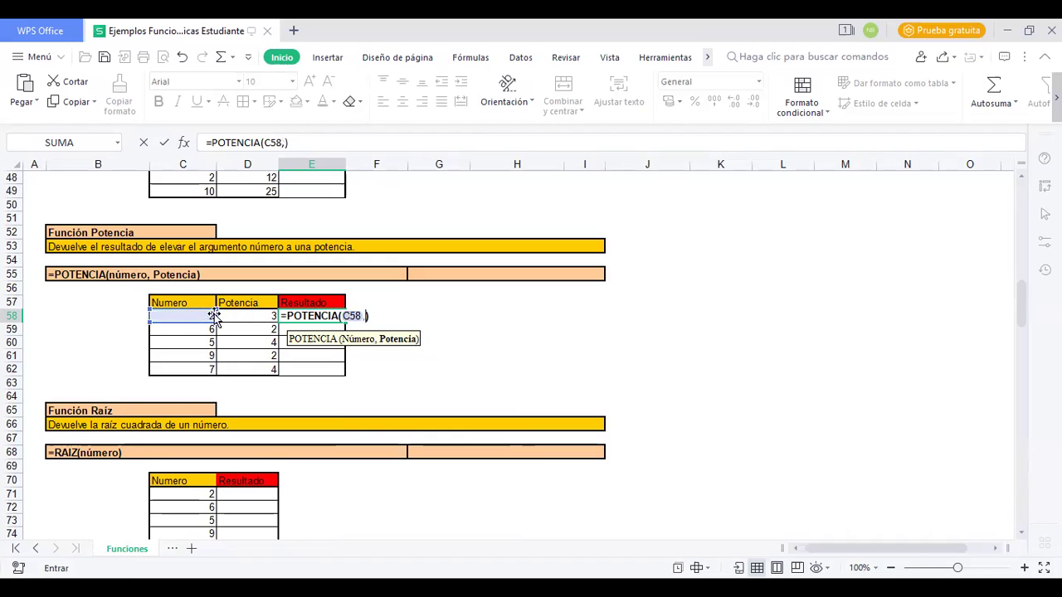
{"action": "left_click", "coordinate": [244, 315]}
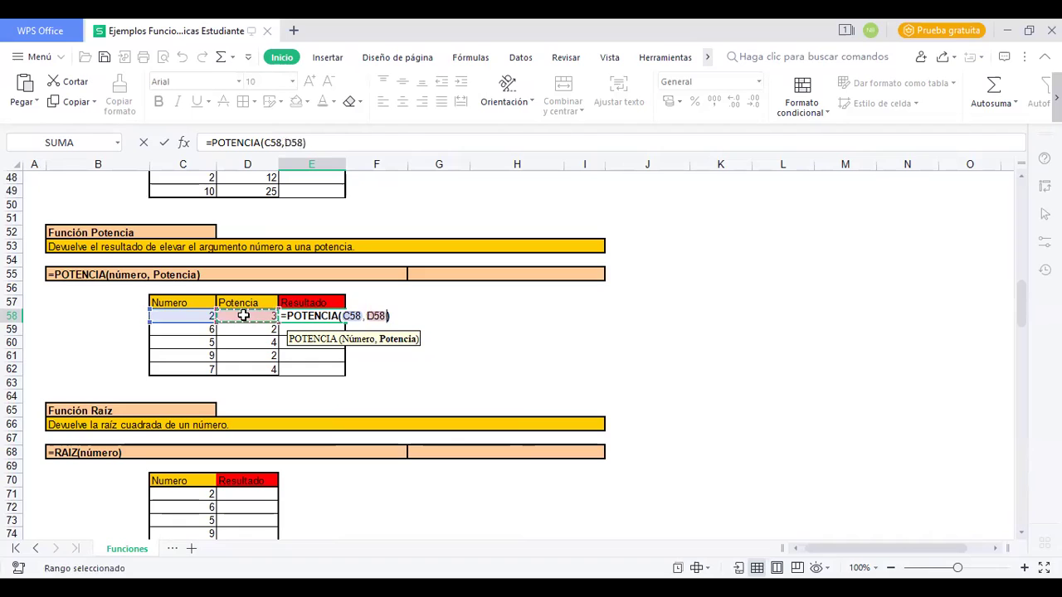
{"action": "key", "text": "Return"}
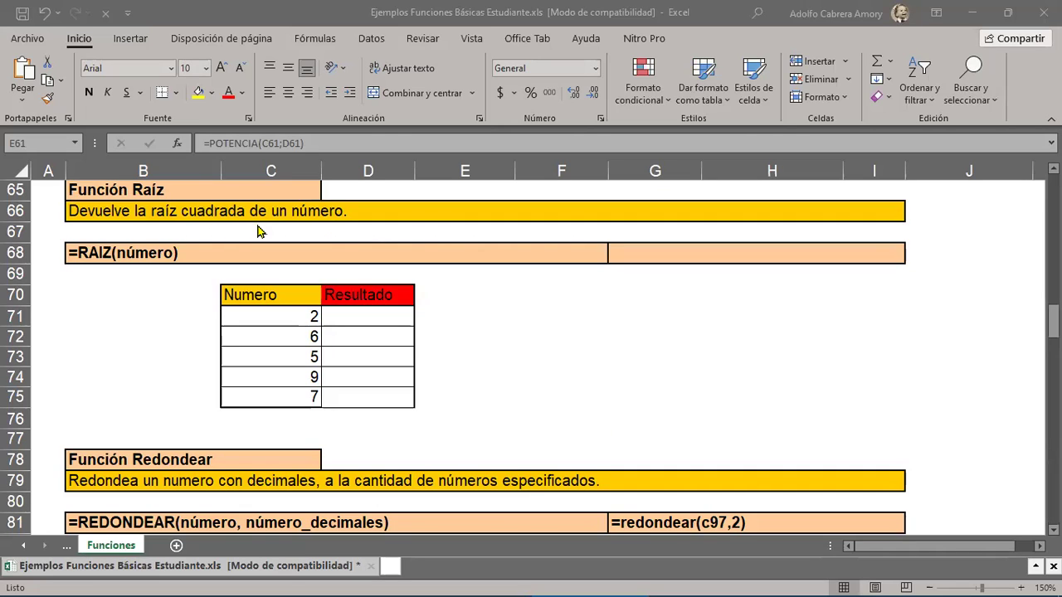
Enter =RAIZ(C71) in D71 to get the square root of 2.
{"action": "left_click", "coordinate": [362, 312]}
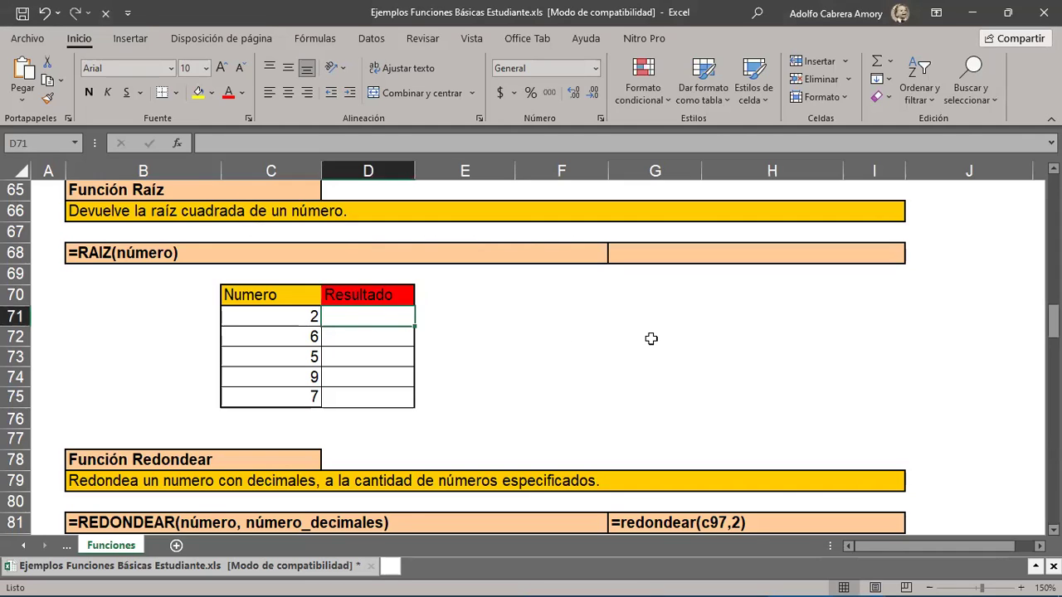
{"action": "type", "text": "="}
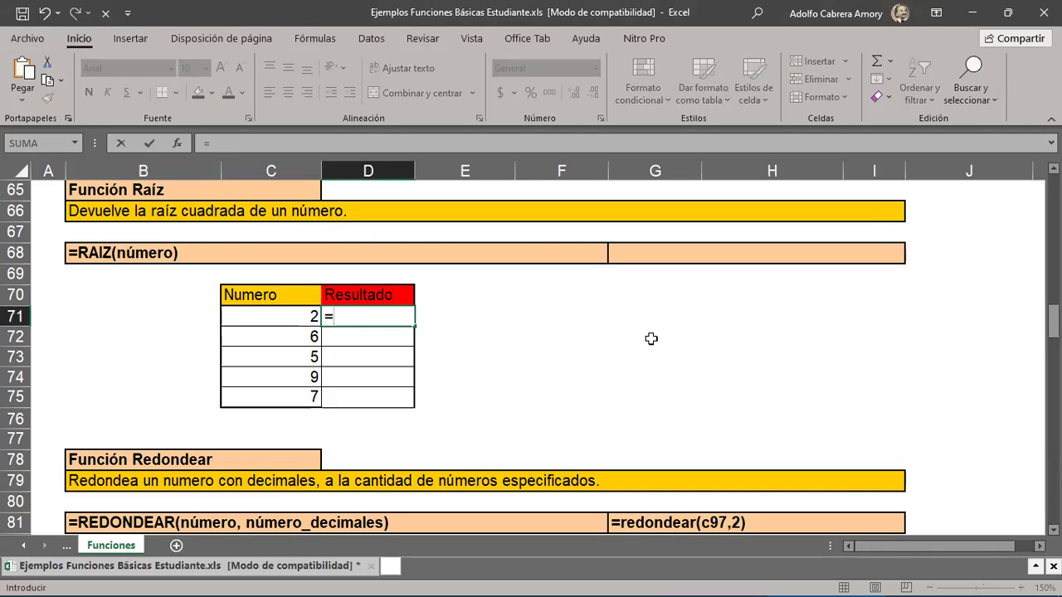
{"action": "type", "text": "RAIZ"}
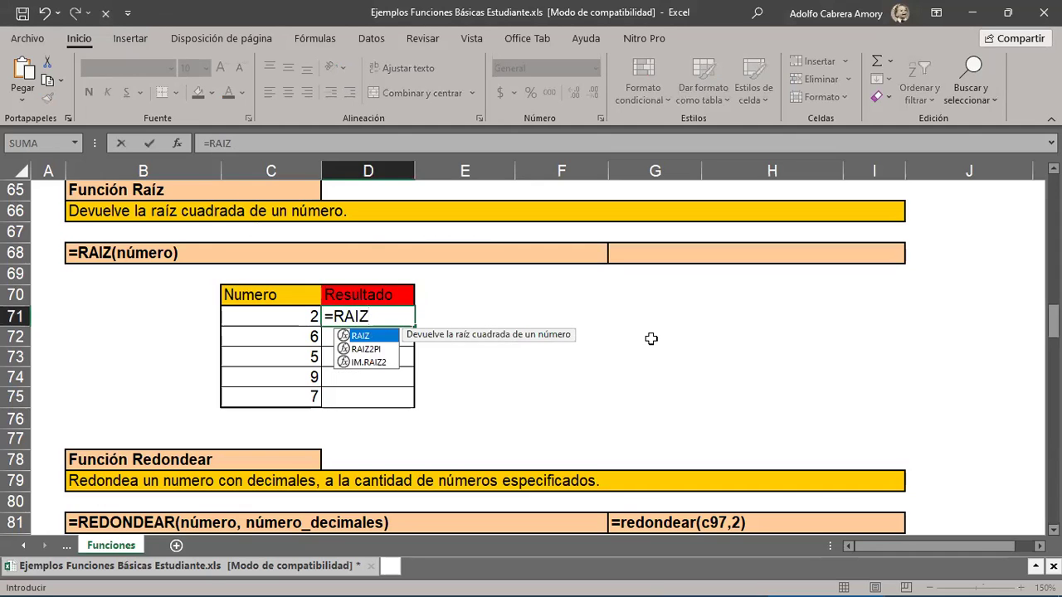
{"action": "type", "text": "("}
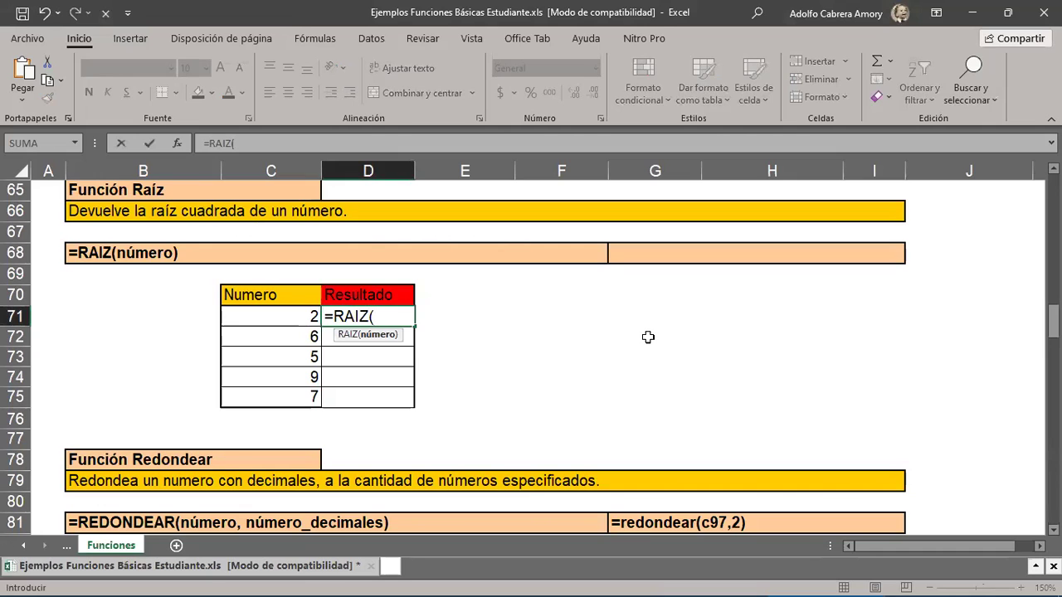
{"action": "left_click", "coordinate": [265, 313]}
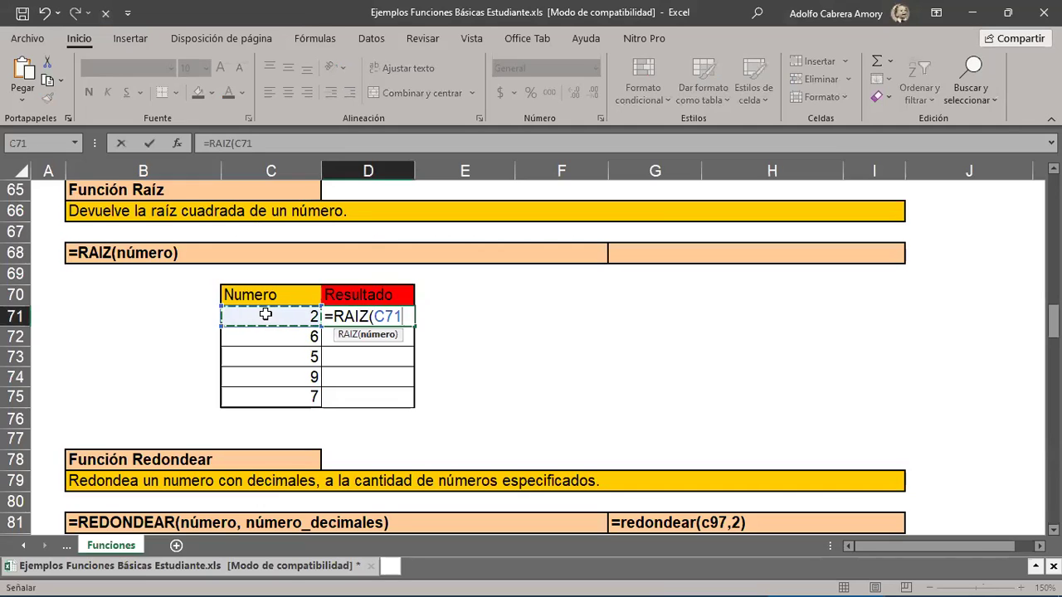
{"action": "type", "text": ")"}
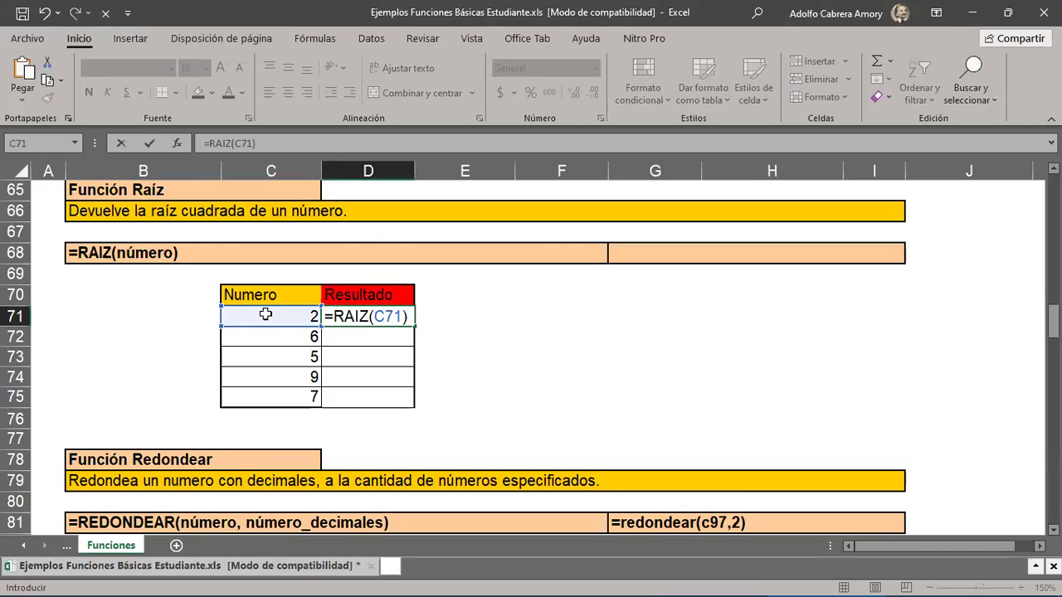
{"action": "key", "text": "Return"}
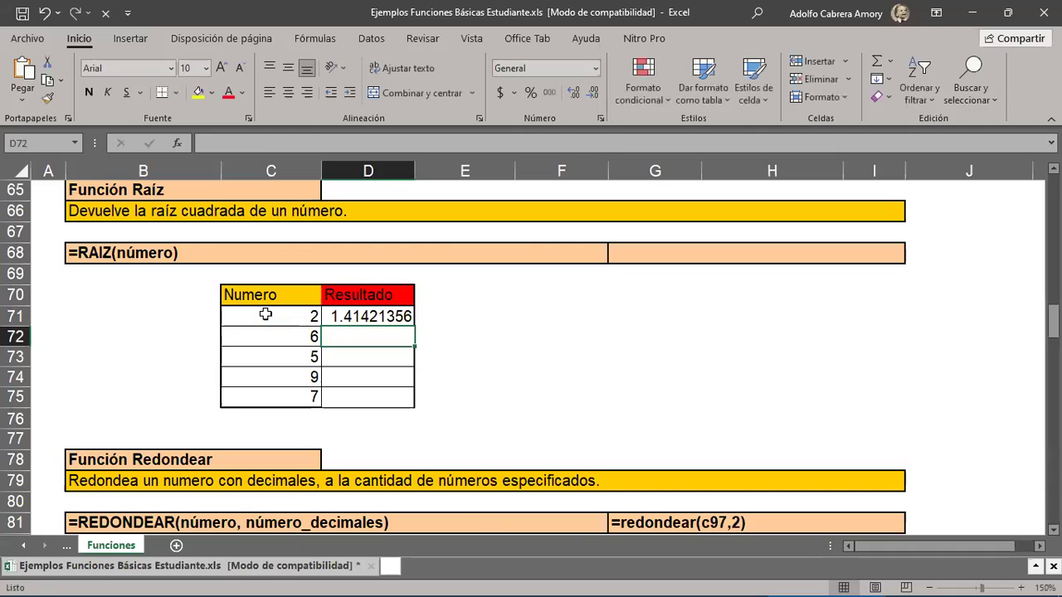
Fill the square root formula down to D75, giving 1.41421356 through 2.64575131.
{"action": "left_click", "coordinate": [365, 316]}
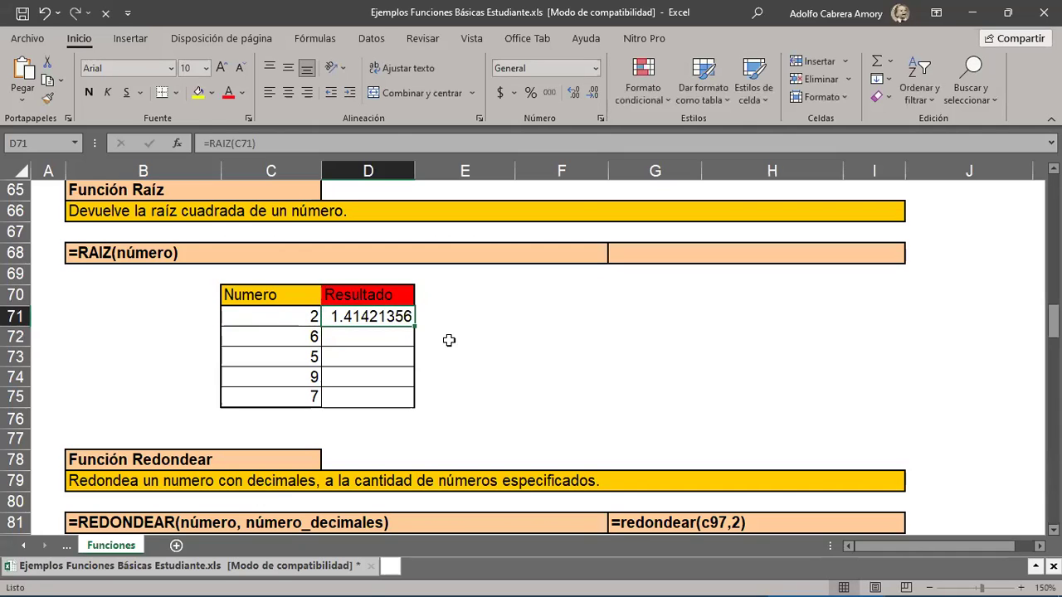
{"action": "left_click_drag", "start_coordinate": [414, 327], "coordinate": [415, 412]}
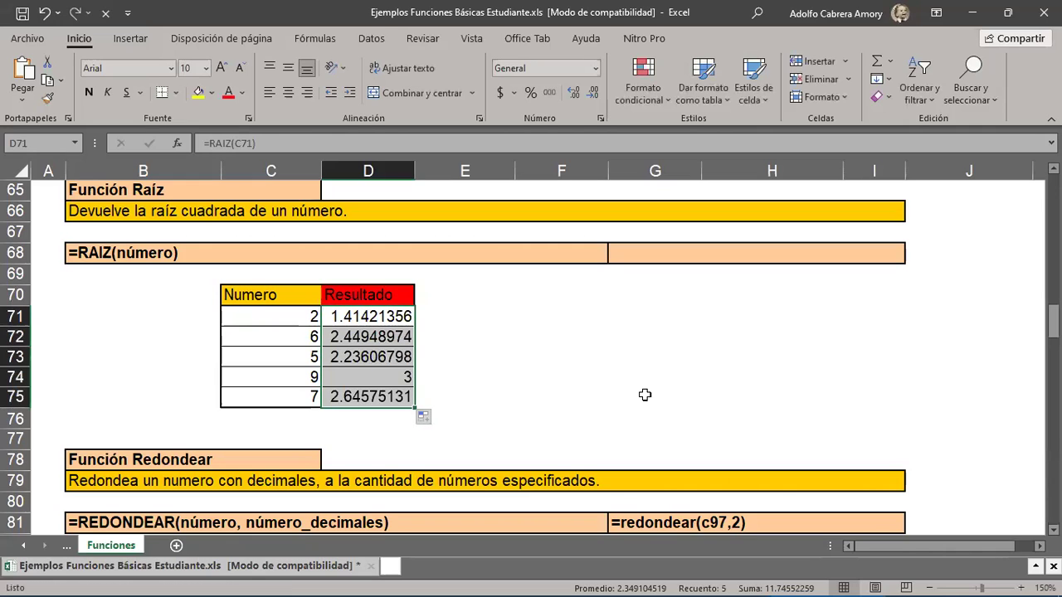
{"action": "left_click", "coordinate": [309, 383]}
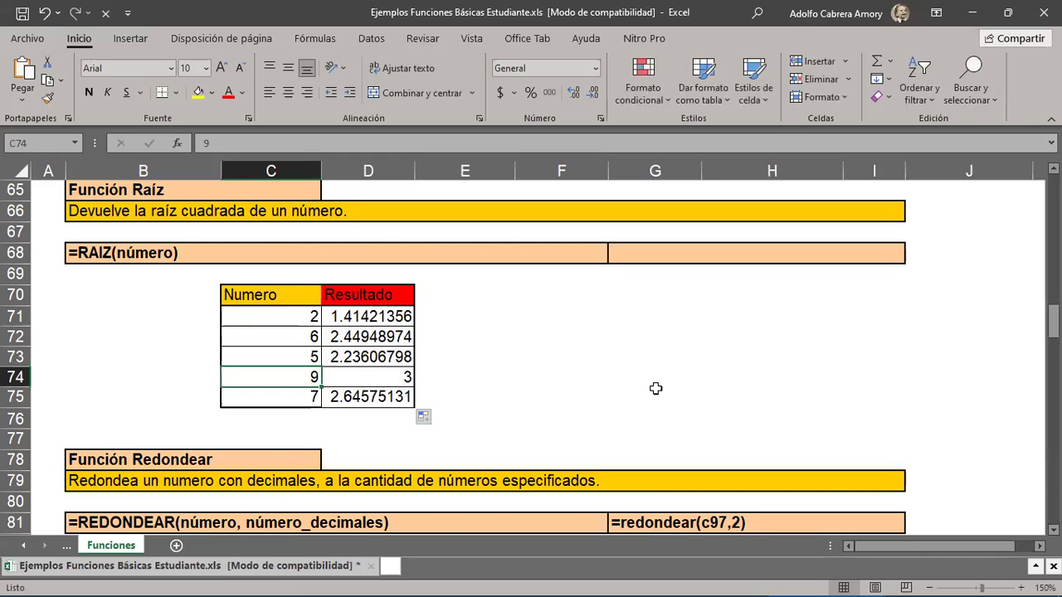
Scroll to the Redondear section, select the numbers C84:C88, then select cell D84.
{"action": "scroll", "coordinate": [656, 387], "scroll_direction": "down", "scroll_amount": 3}
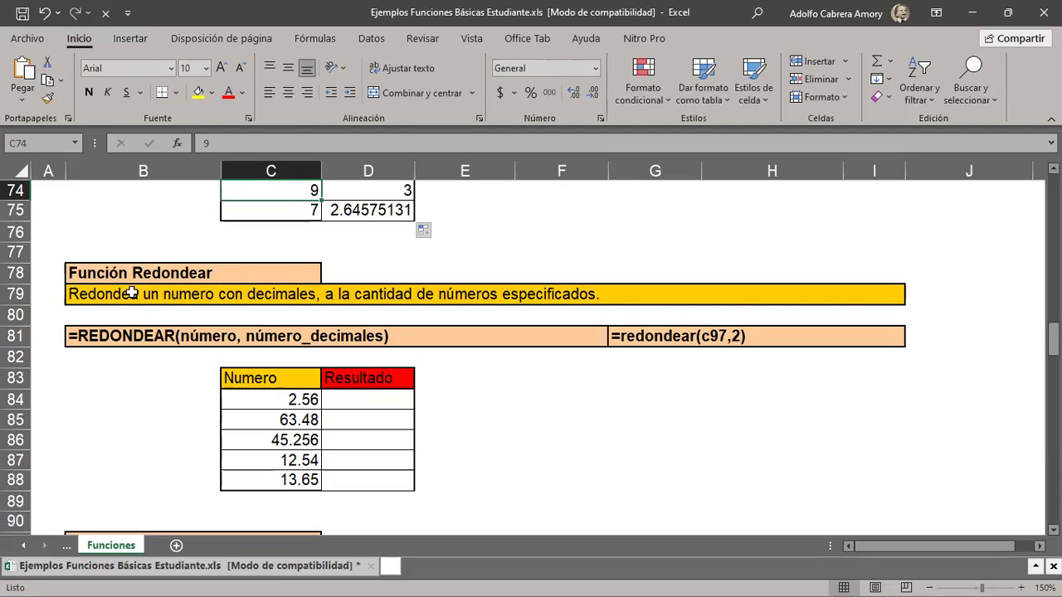
{"action": "left_click", "coordinate": [87, 294]}
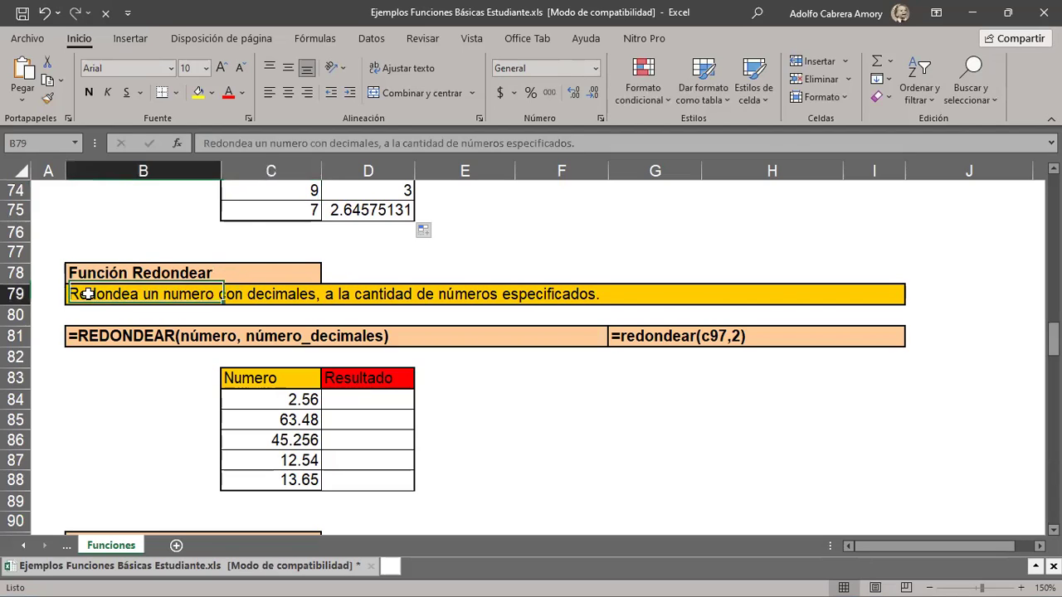
{"action": "mouse_move", "coordinate": [201, 293]}
{"action": "left_mouse_down"}
{"action": "mouse_move", "coordinate": [445, 288]}
{"action": "mouse_move", "coordinate": [589, 304]}
{"action": "left_mouse_up"}
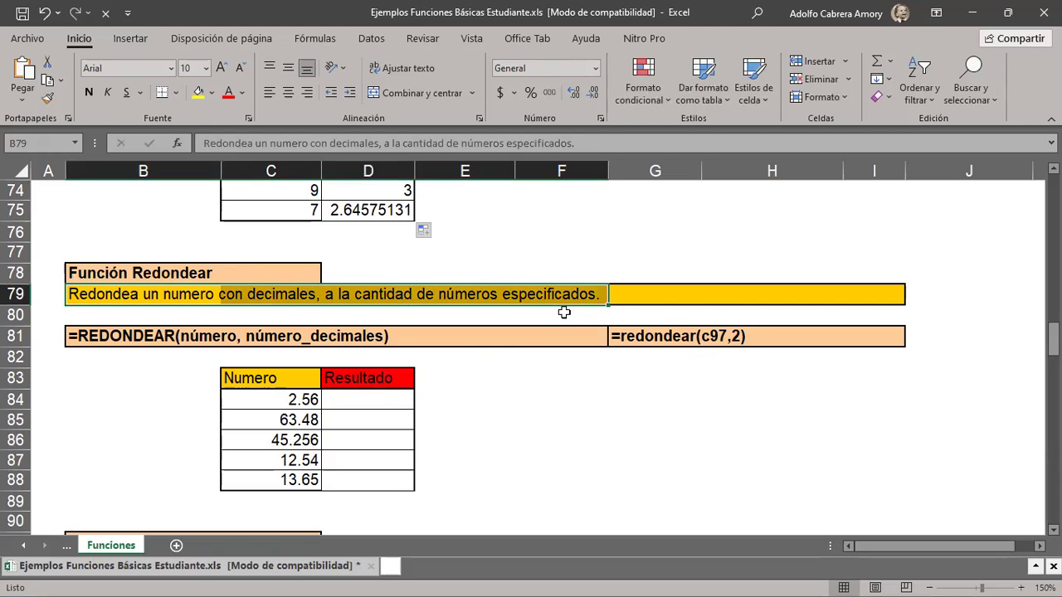
{"action": "left_click", "coordinate": [360, 399]}
{"action": "left_click_drag", "start_coordinate": [262, 399], "coordinate": [270, 461]}
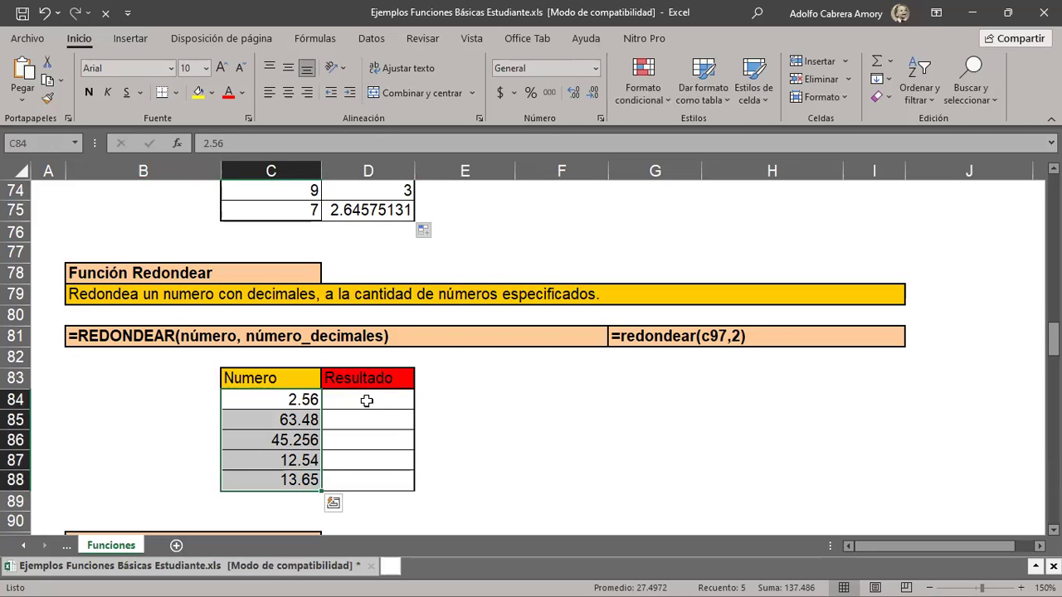
{"action": "left_click", "coordinate": [367, 400]}
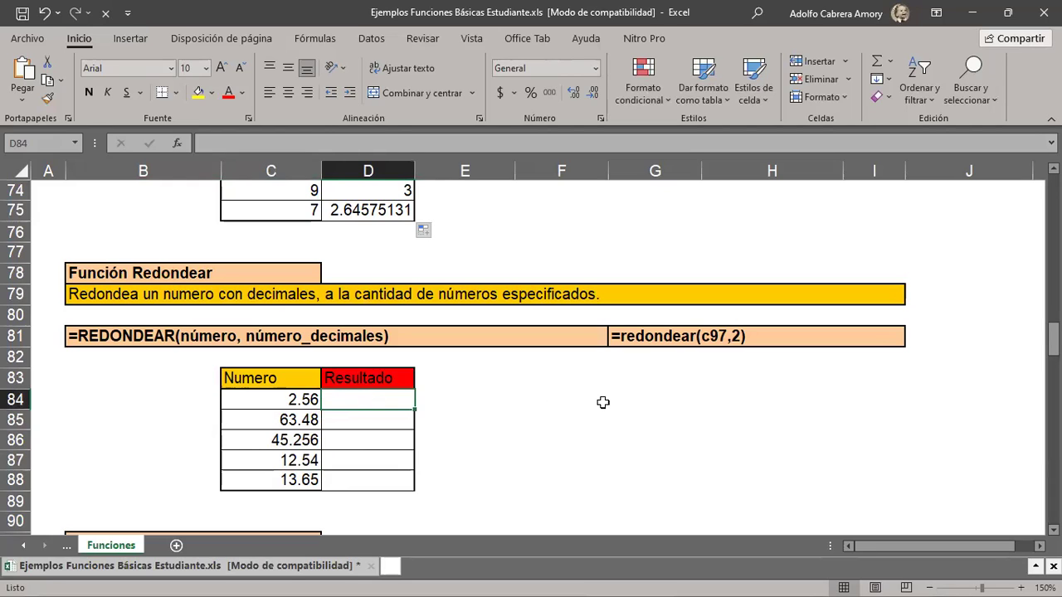
Enter =REDONDEAR(C84;1) in D84 and fill it down to D88, giving 2.6 through 13.7.
{"action": "type", "text": "="}
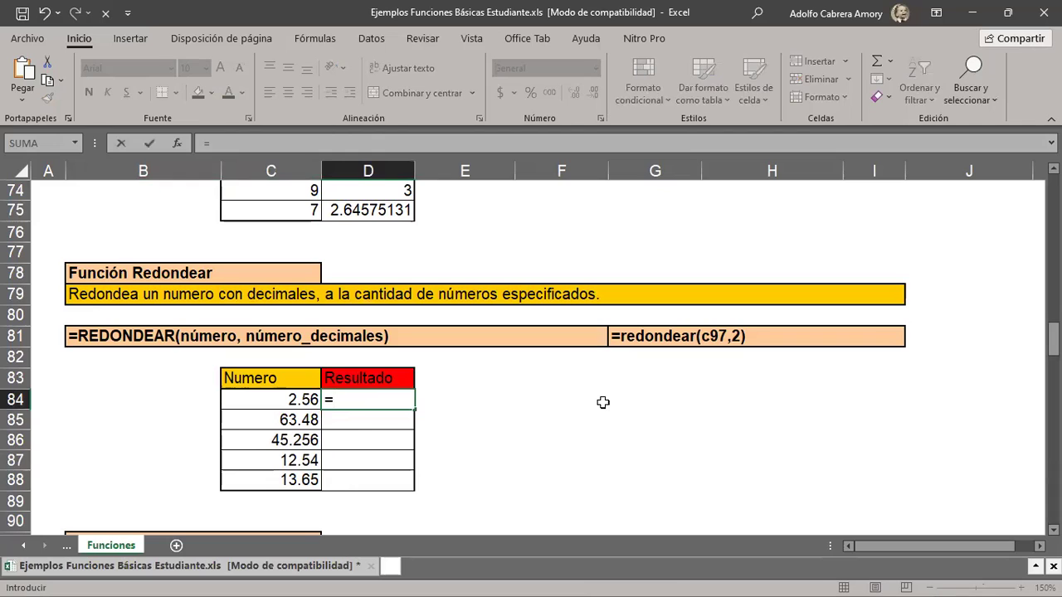
{"action": "type", "text": "REDOND"}
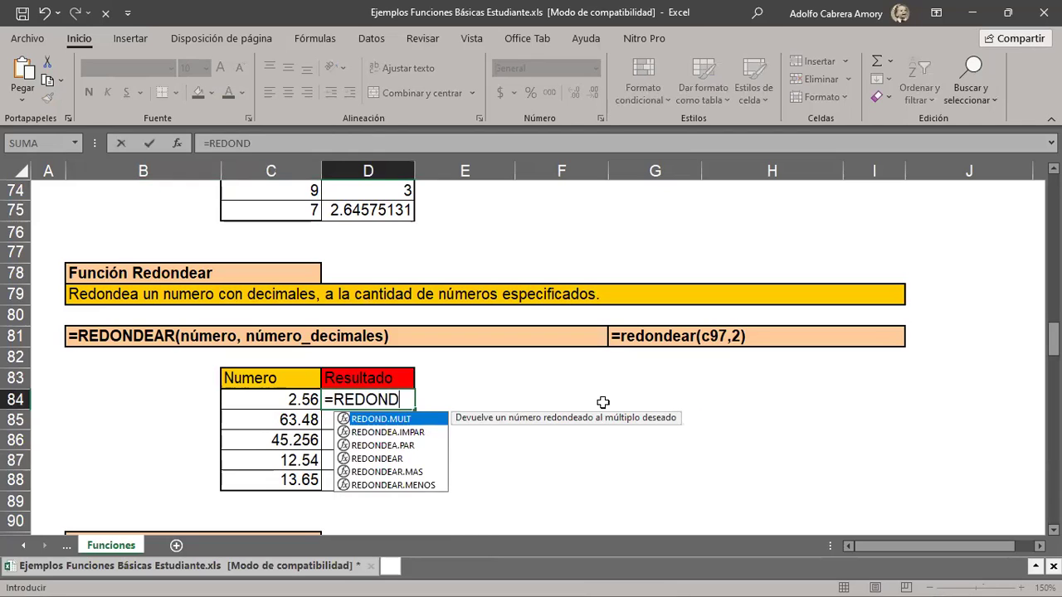
{"action": "type", "text": "EAR("}
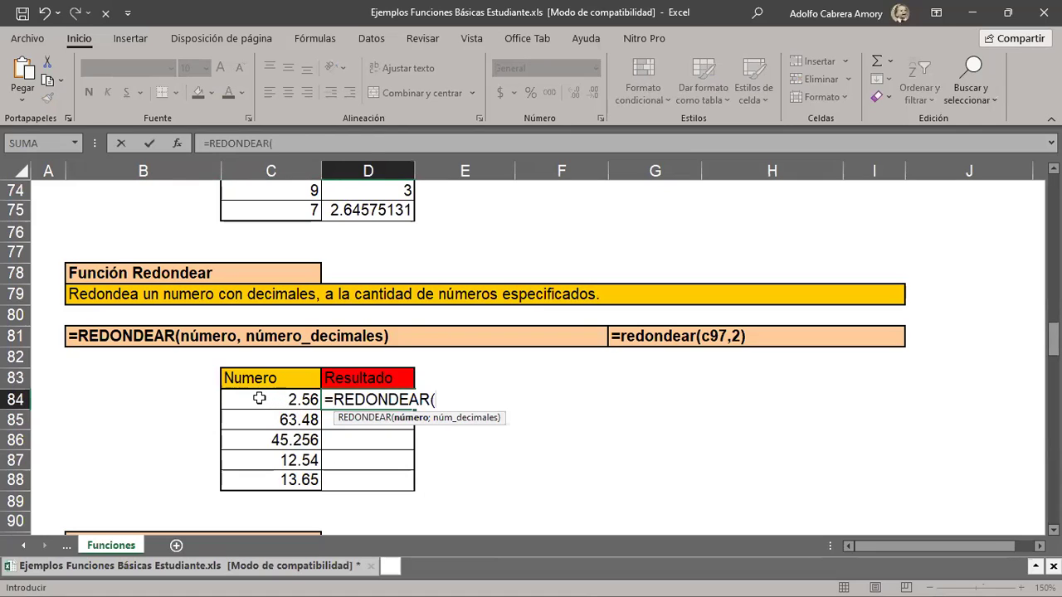
{"action": "left_click", "coordinate": [258, 399]}
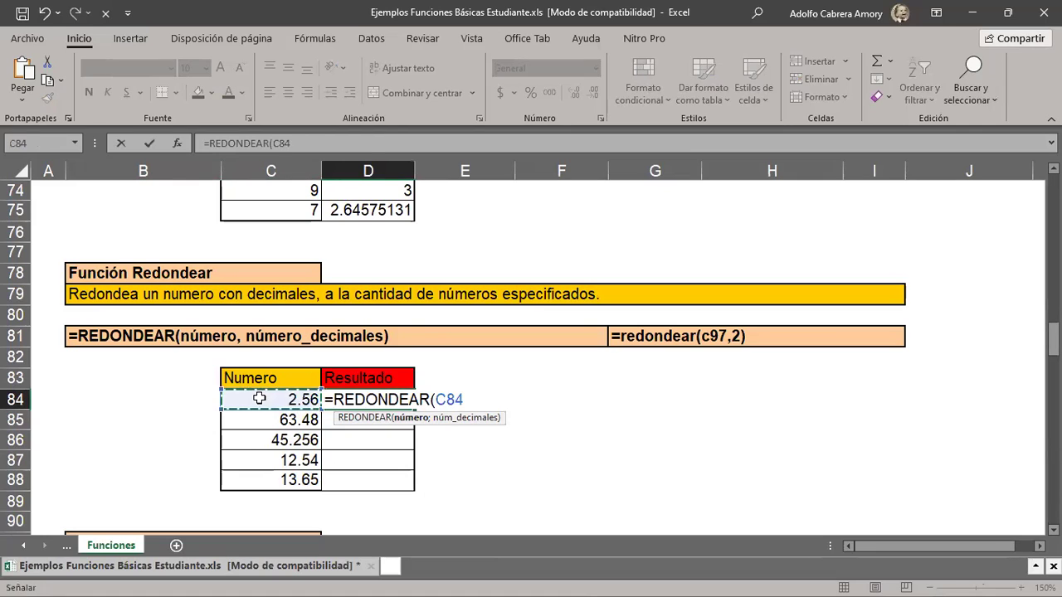
{"action": "type", "text": ";"}
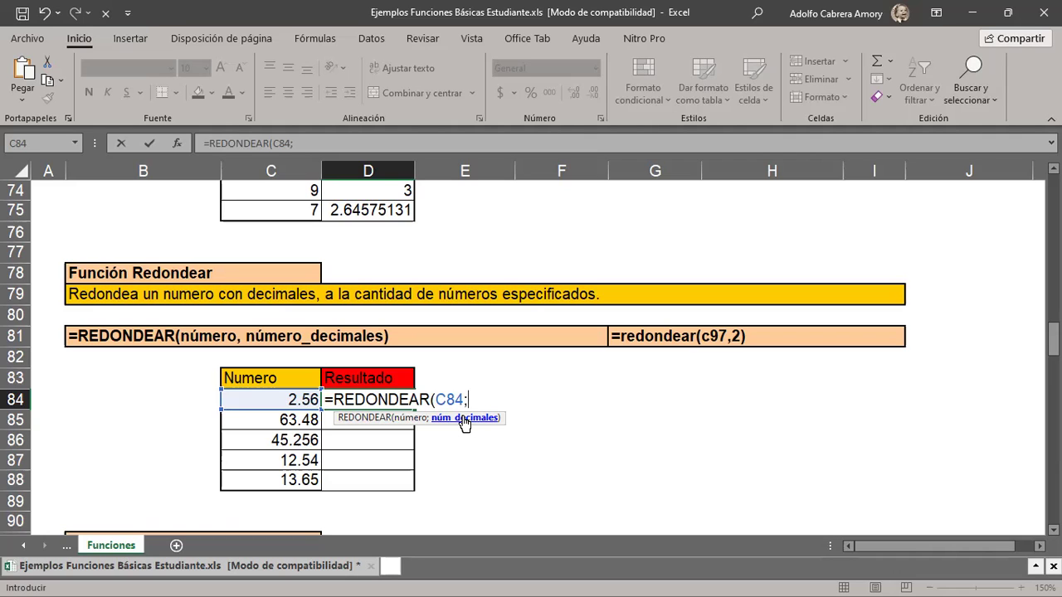
{"action": "type", "text": "1"}
{"action": "type", "text": ")"}
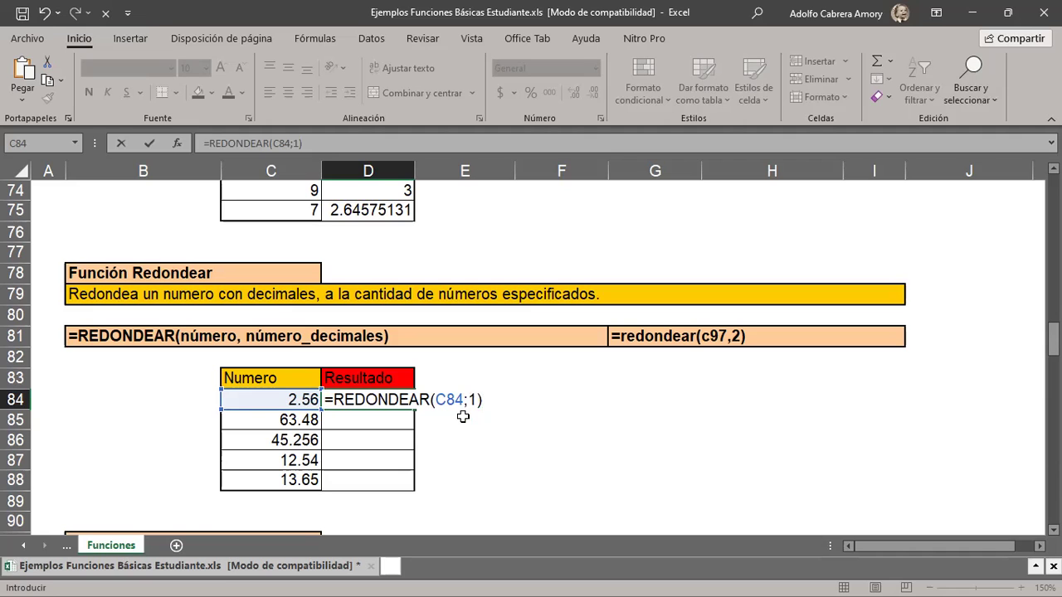
{"action": "key", "text": "Return"}
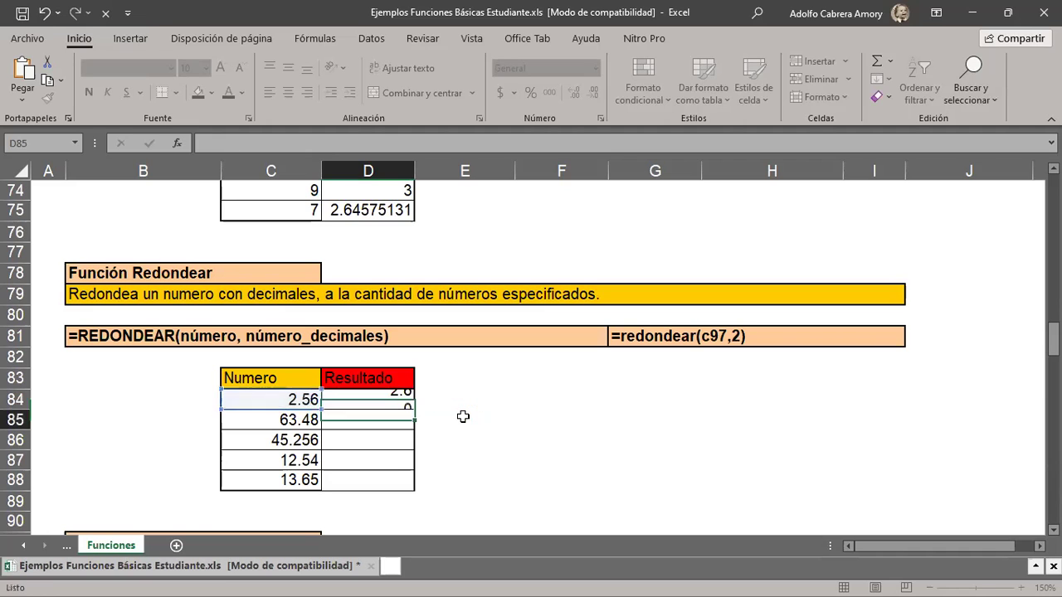
{"action": "left_click", "coordinate": [376, 399]}
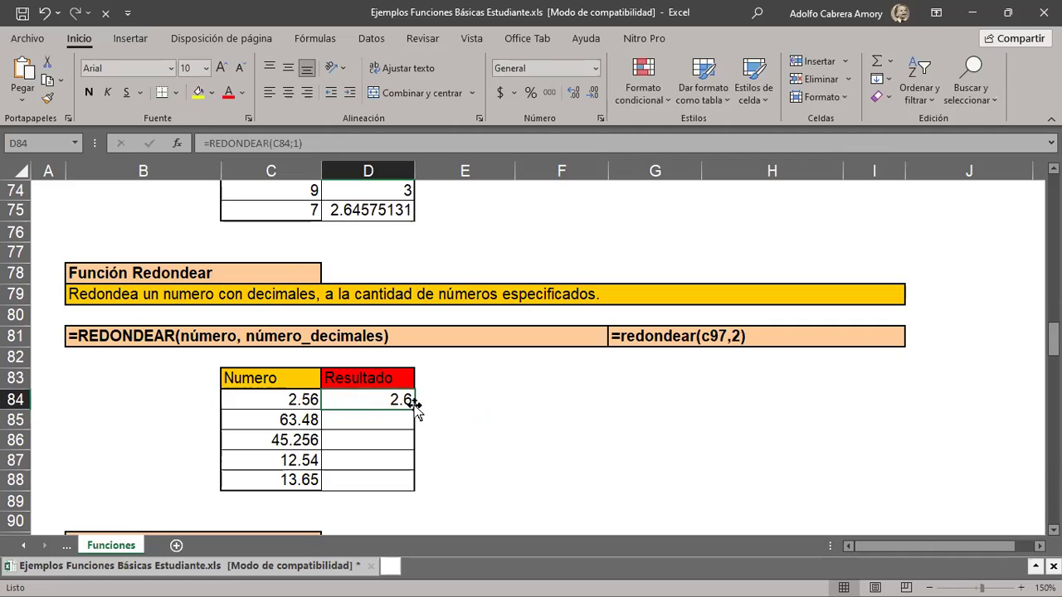
{"action": "left_click_drag", "start_coordinate": [414, 409], "coordinate": [413, 477]}
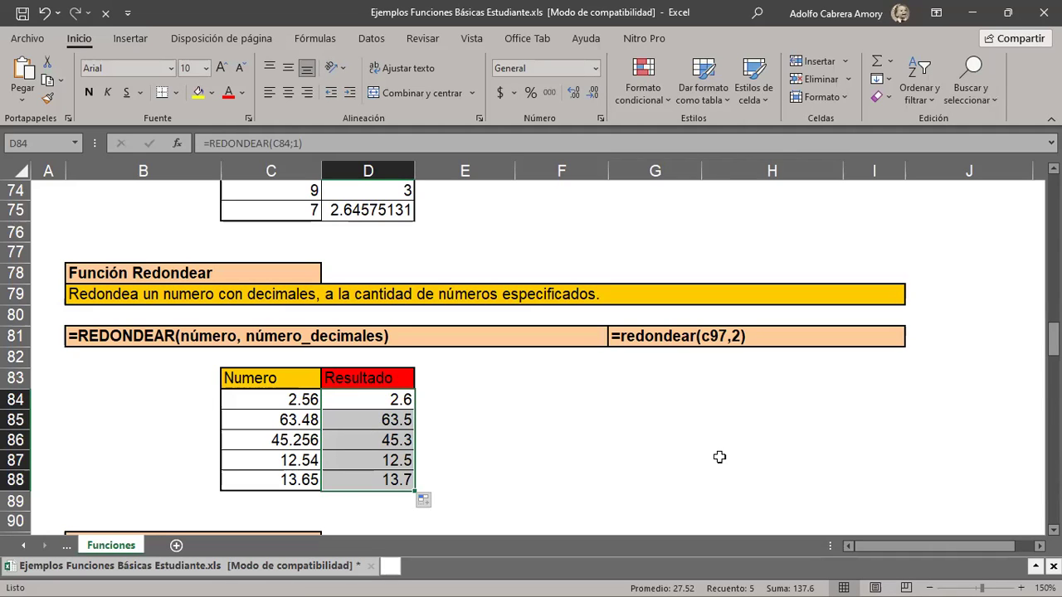
Scroll down to the sumar.si salary table and select G99 under Mujeres.
{"action": "scroll", "coordinate": [755, 384], "scroll_direction": "down", "scroll_amount": 3}
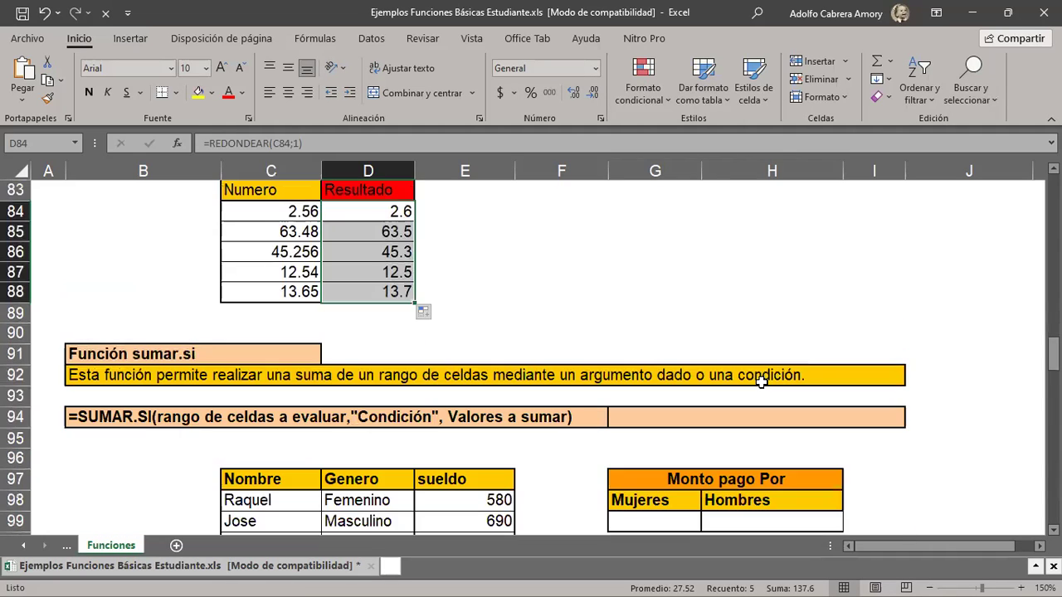
{"action": "scroll", "coordinate": [762, 383], "scroll_direction": "down", "scroll_amount": 1}
{"action": "scroll", "coordinate": [761, 383], "scroll_direction": "down", "scroll_amount": 1}
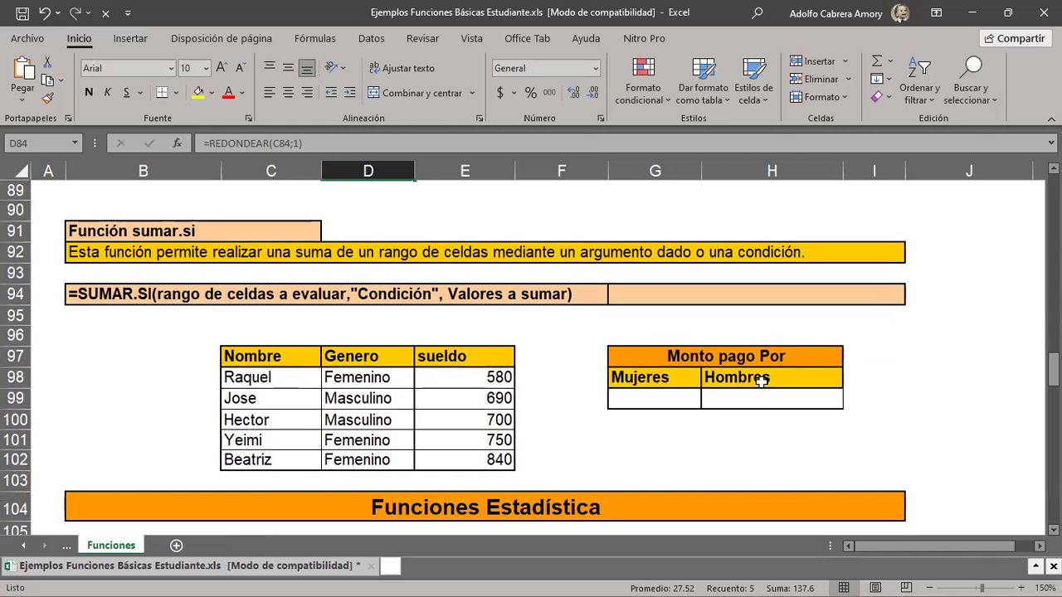
{"action": "left_click", "coordinate": [653, 400]}
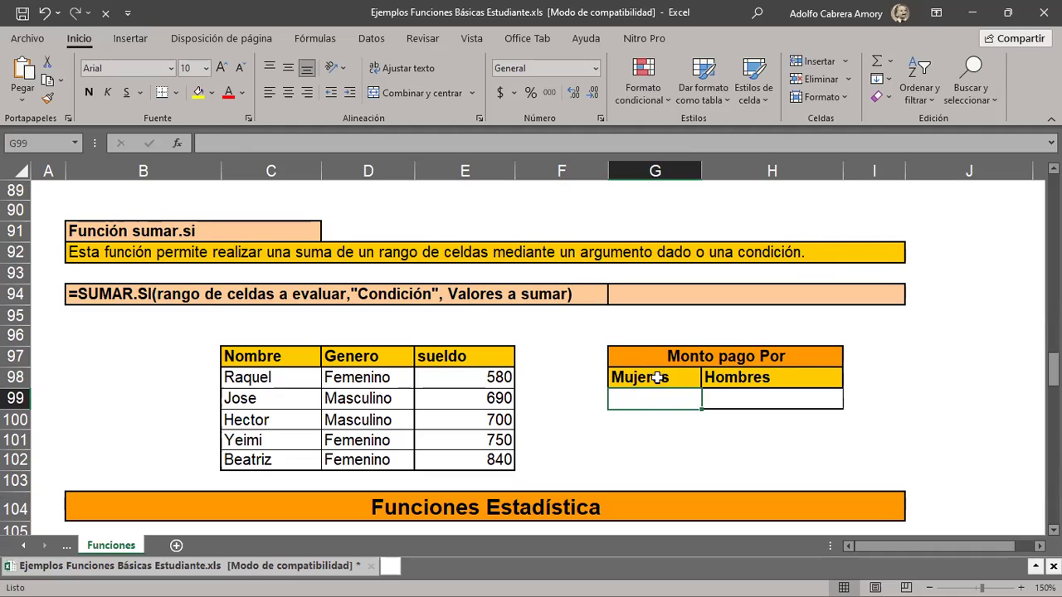
Begin the formula =SUMAR.SI( in the Mujeres total cell G99.
{"action": "left_click_drag", "start_coordinate": [659, 374], "coordinate": [652, 398]}
{"action": "left_click", "coordinate": [648, 397]}
{"action": "type", "text": "="}
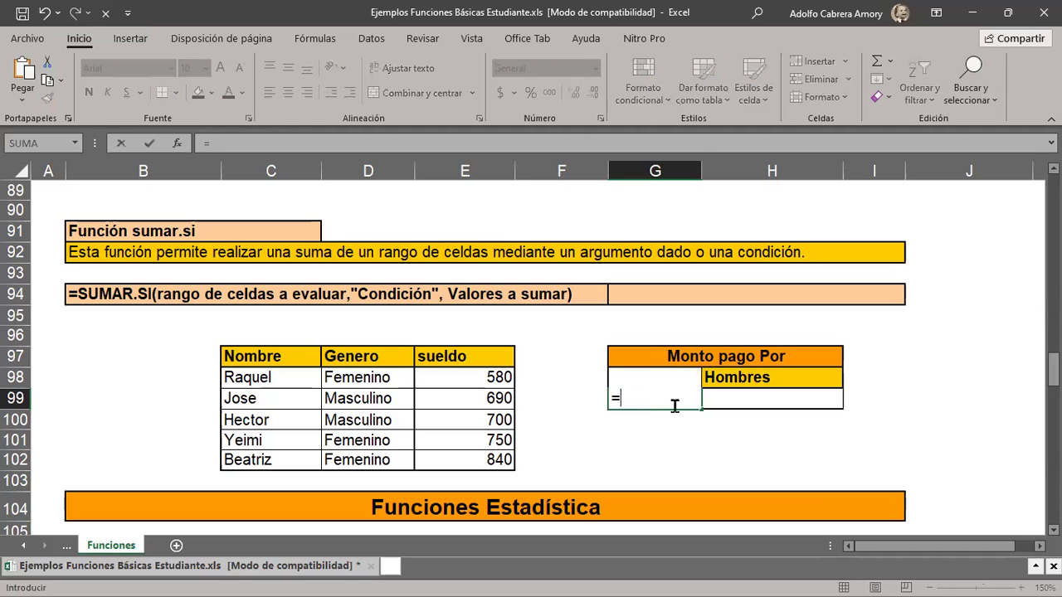
{"action": "type", "text": "SUMAR.SI"}
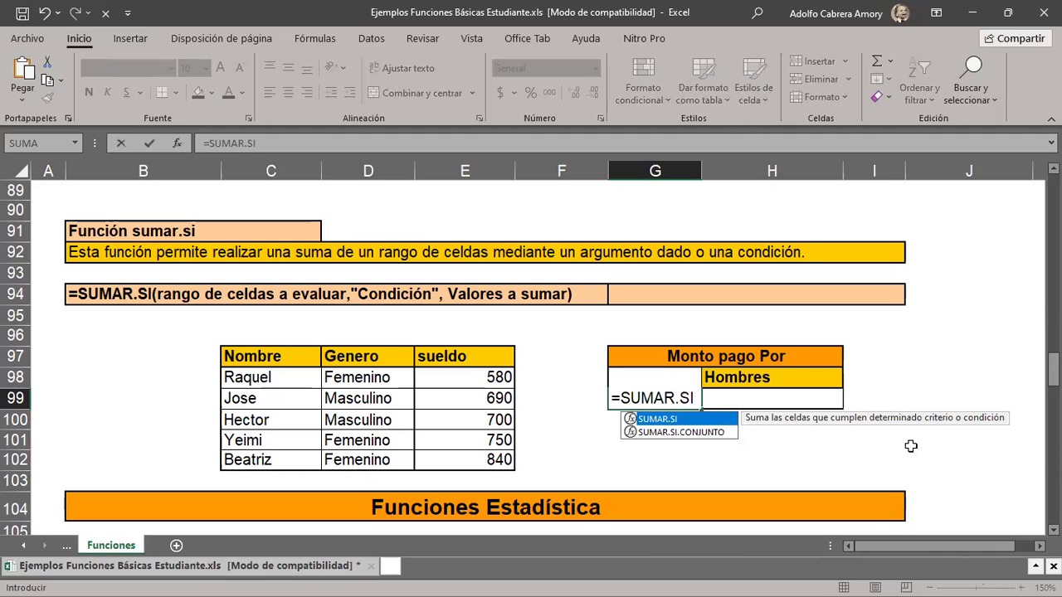
{"action": "type", "text": "("}
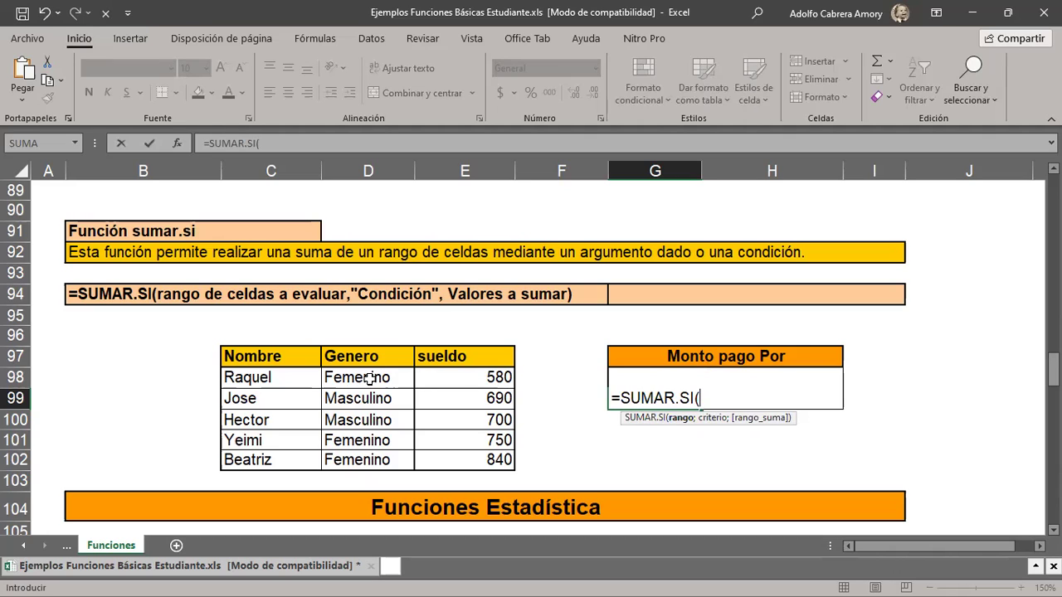
Add the Genero range D98:D102 and the criterion "FEMENINO" to the Mujeres formula.
{"action": "mouse_move", "coordinate": [368, 381]}
{"action": "left_mouse_down"}
{"action": "mouse_move", "coordinate": [371, 467]}
{"action": "mouse_move", "coordinate": [404, 460]}
{"action": "left_mouse_up"}
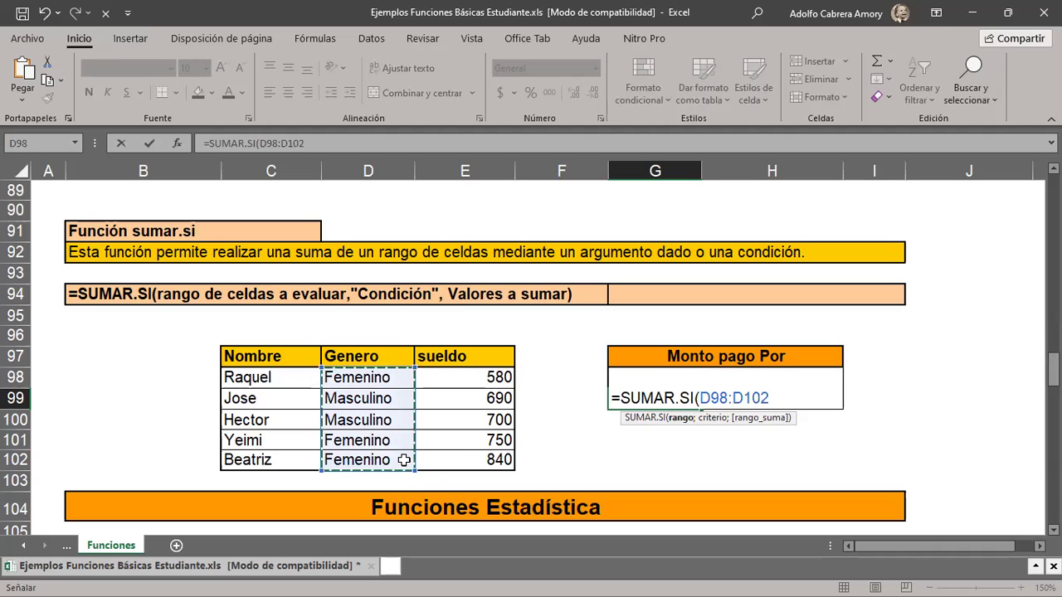
{"action": "type", "text": ";"}
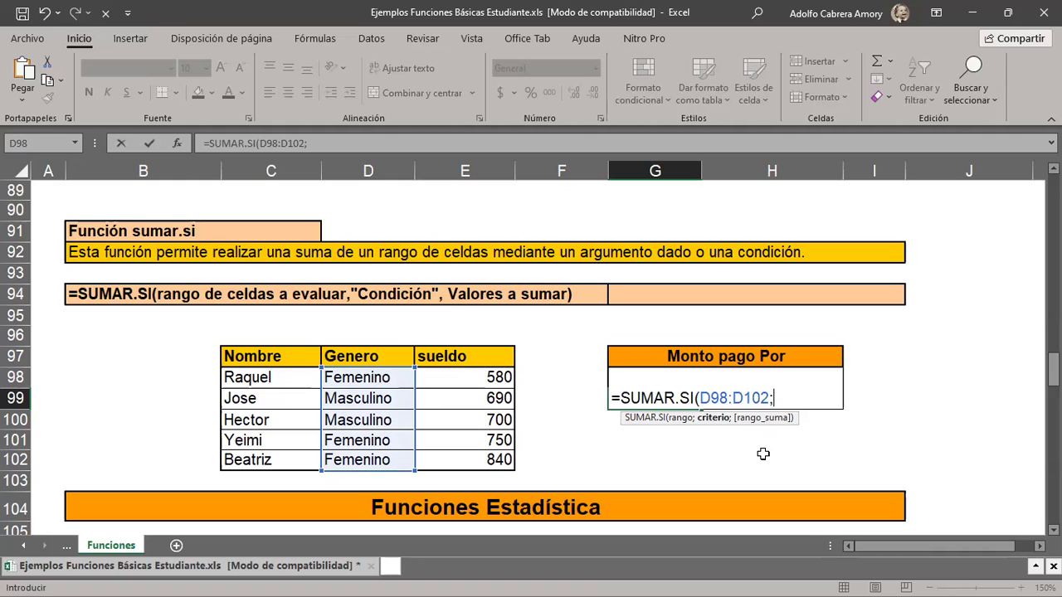
{"action": "type", "text": "\""}
{"action": "type", "text": "FE"}
{"action": "type", "text": "menin"}
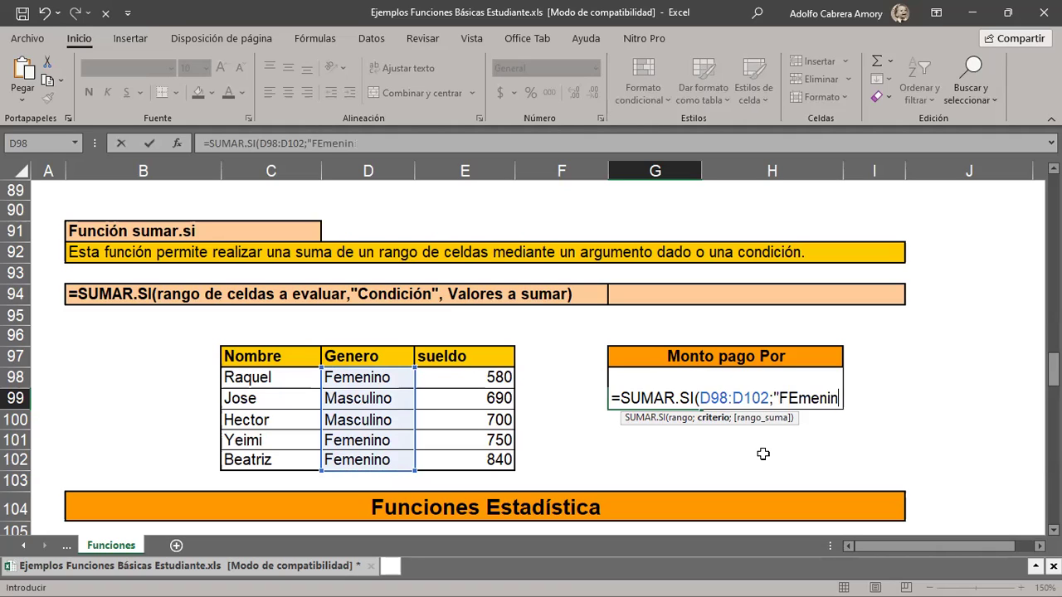
{"action": "key", "text": "BackSpace"}
{"action": "key", "text": "BackSpace"}
{"action": "key", "text": "BackSpace"}
{"action": "key", "text": "BackSpace"}
{"action": "key", "text": "BackSpace"}
{"action": "type", "text": "MENINO"}
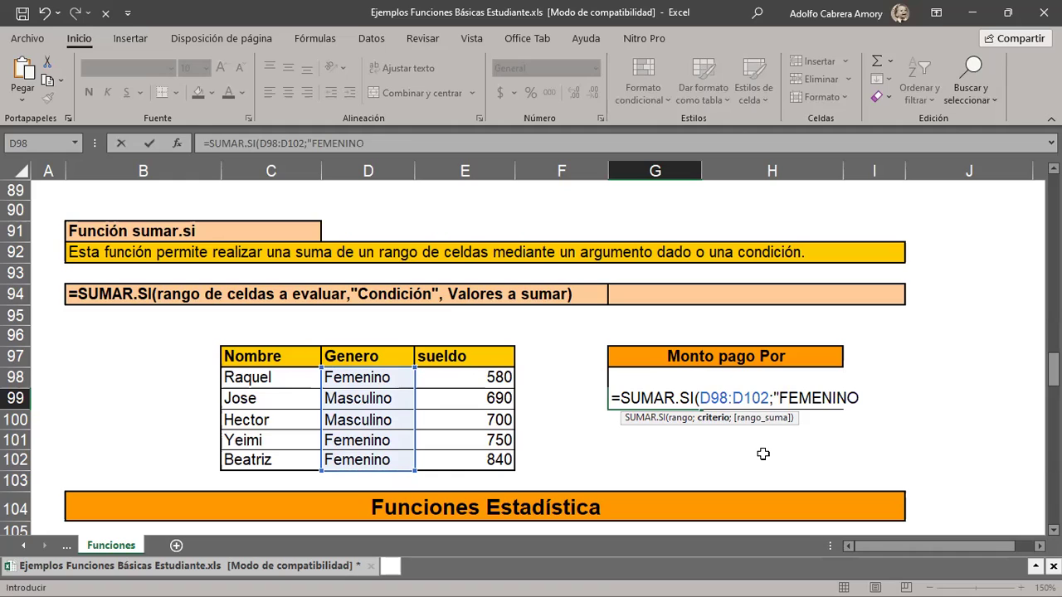
{"action": "type", "text": "\""}
{"action": "type", "text": ";"}
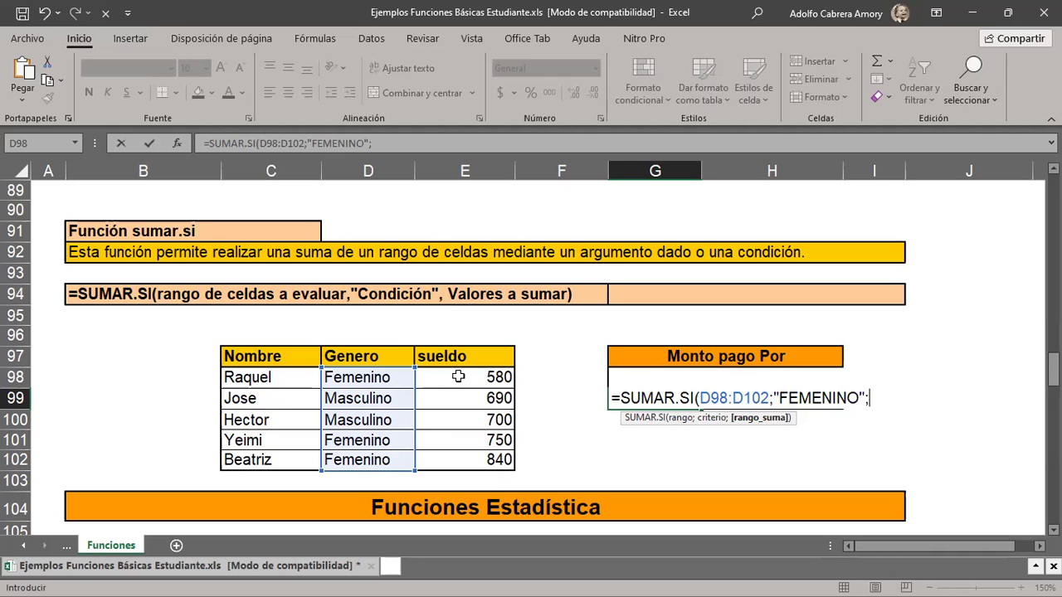
Finish the Mujeres formula with the sueldo range E98:E102, totaling 2170.
{"action": "mouse_move", "coordinate": [458, 377]}
{"action": "left_mouse_down"}
{"action": "mouse_move", "coordinate": [448, 430]}
{"action": "mouse_move", "coordinate": [458, 459]}
{"action": "left_mouse_up"}
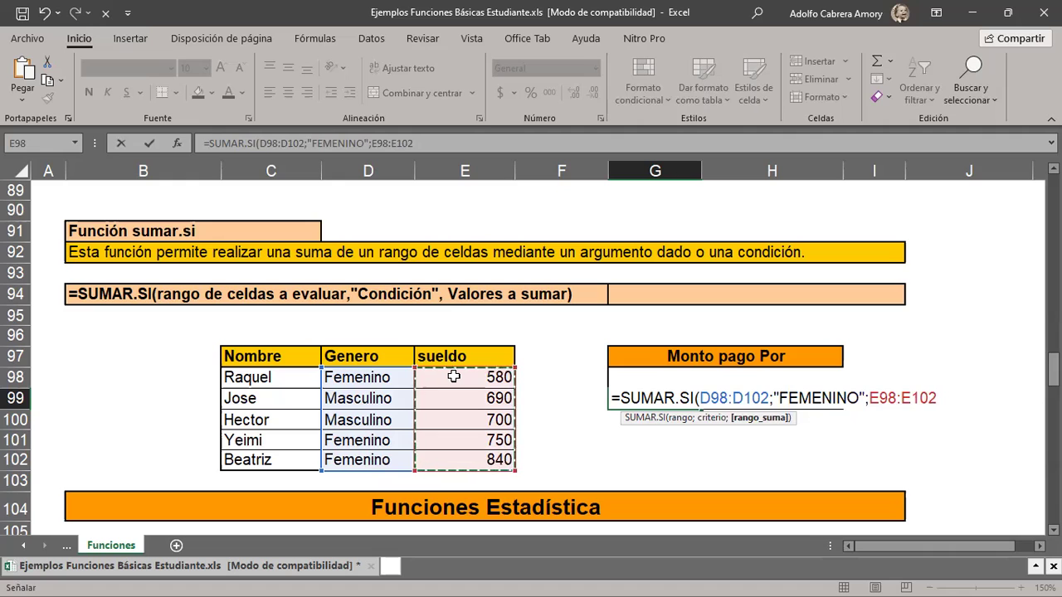
{"action": "type", "text": ")"}
{"action": "key", "text": "Return"}
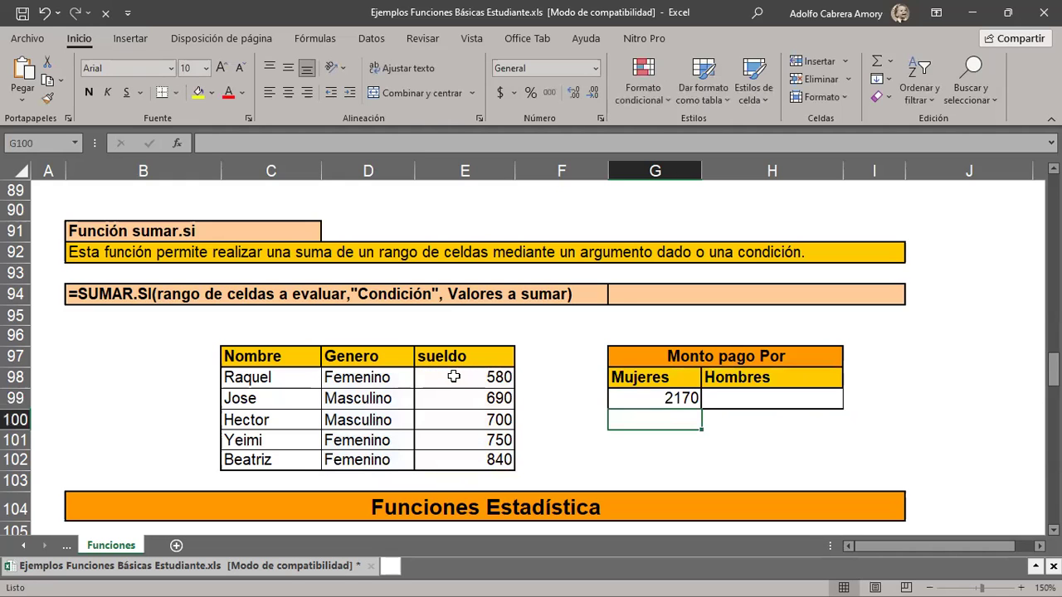
Check the Femenino salaries 580, 750 and 840 against the 2170 total, then select H99.
{"action": "left_click", "coordinate": [454, 376]}
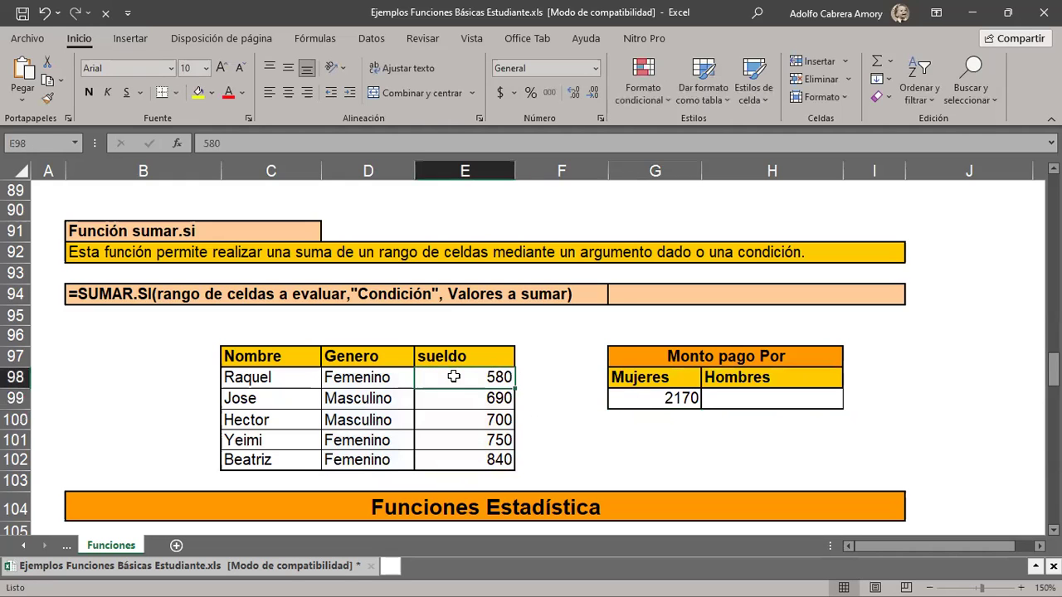
{"action": "left_click", "coordinate": [451, 447]}
{"action": "left_click", "coordinate": [445, 461]}
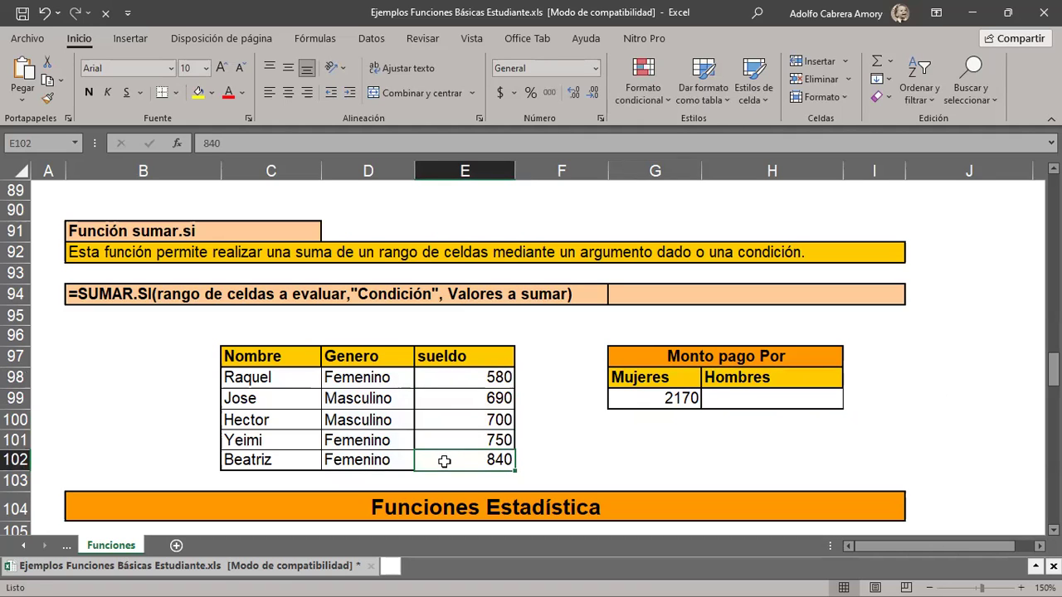
{"action": "left_click", "coordinate": [640, 397]}
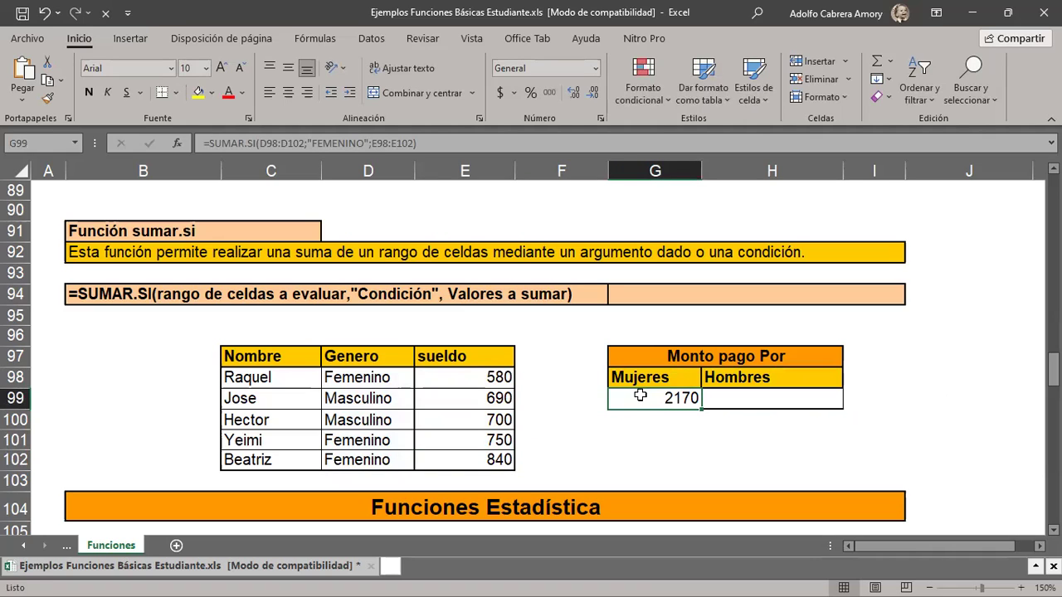
{"action": "left_click", "coordinate": [769, 403]}
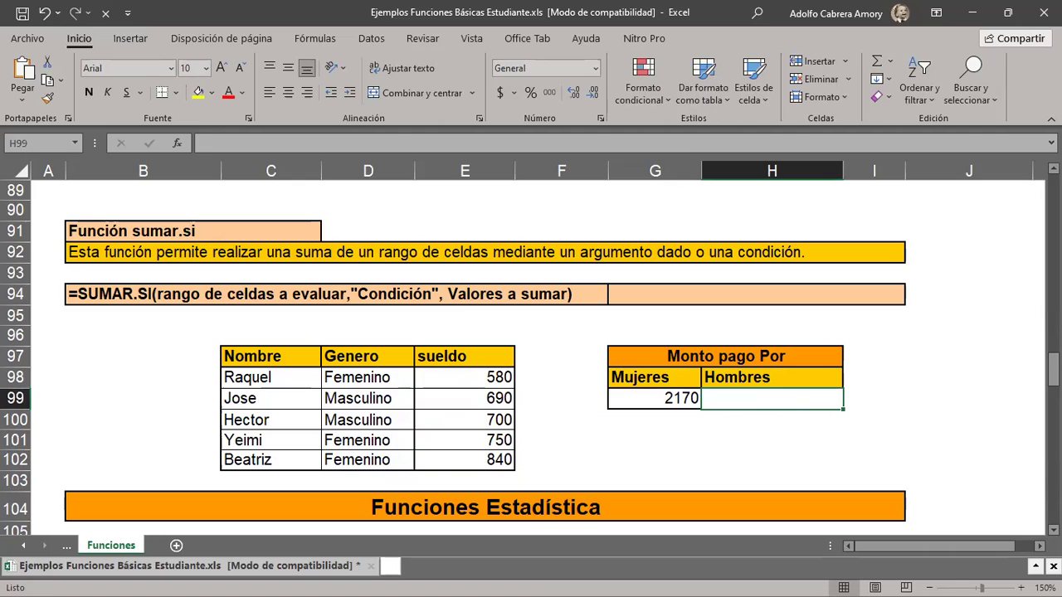
Enter =SUMAR.SI(D98:D102;"MASCULINO";E98:E102) in H99, totaling 1390.
{"action": "type", "text": "="}
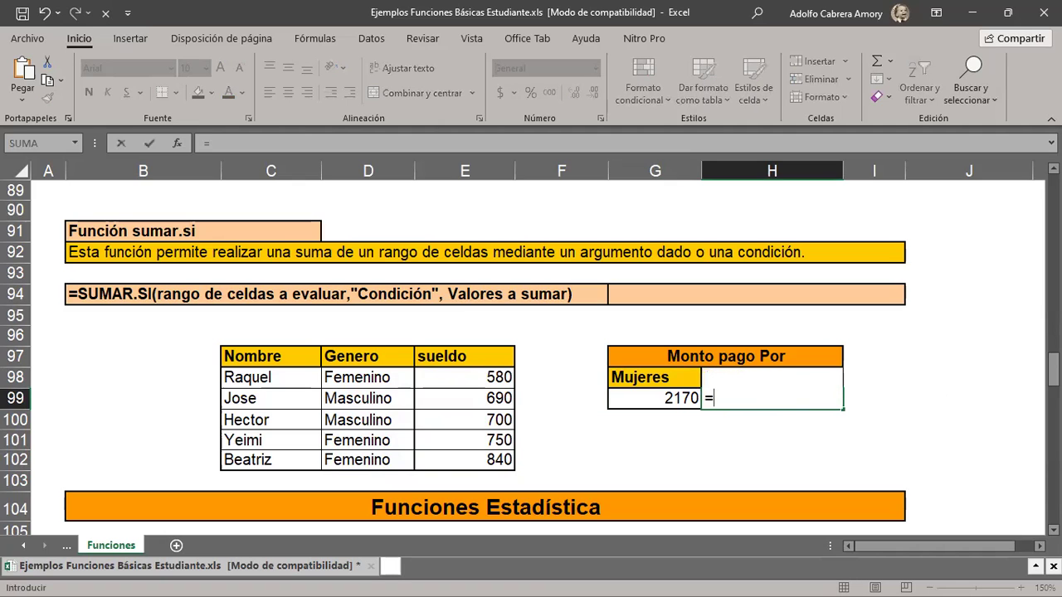
{"action": "type", "text": "SUMAR.SI"}
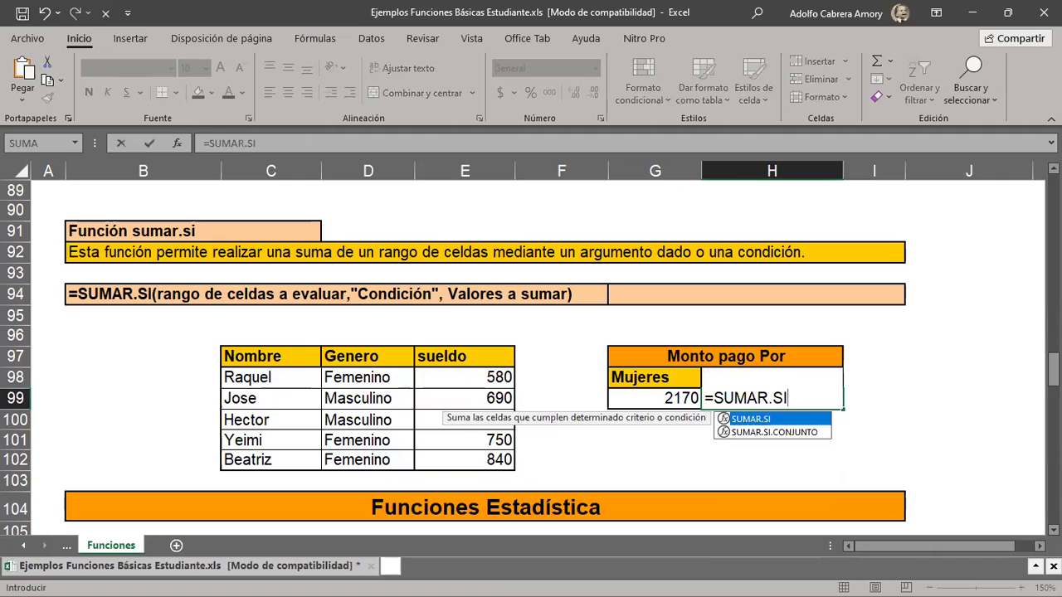
{"action": "type", "text": "("}
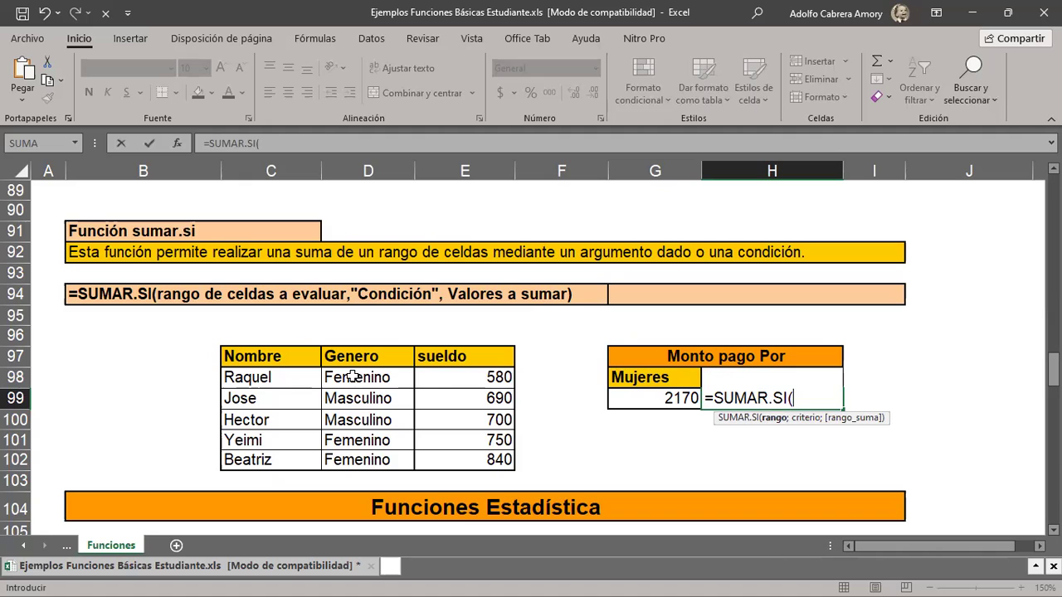
{"action": "left_click_drag", "start_coordinate": [353, 377], "coordinate": [357, 461]}
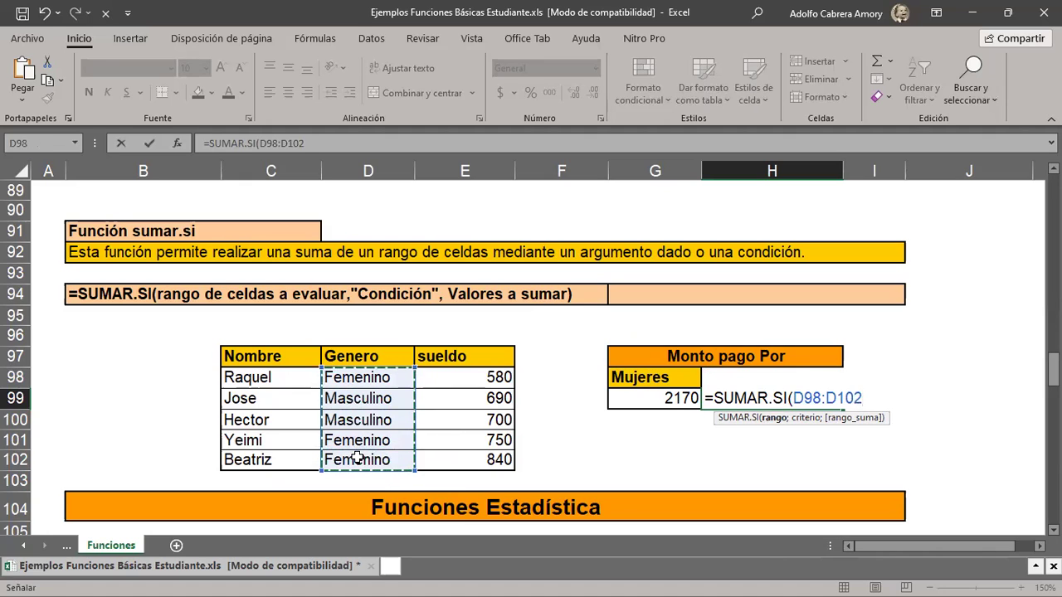
{"action": "type", "text": ";"}
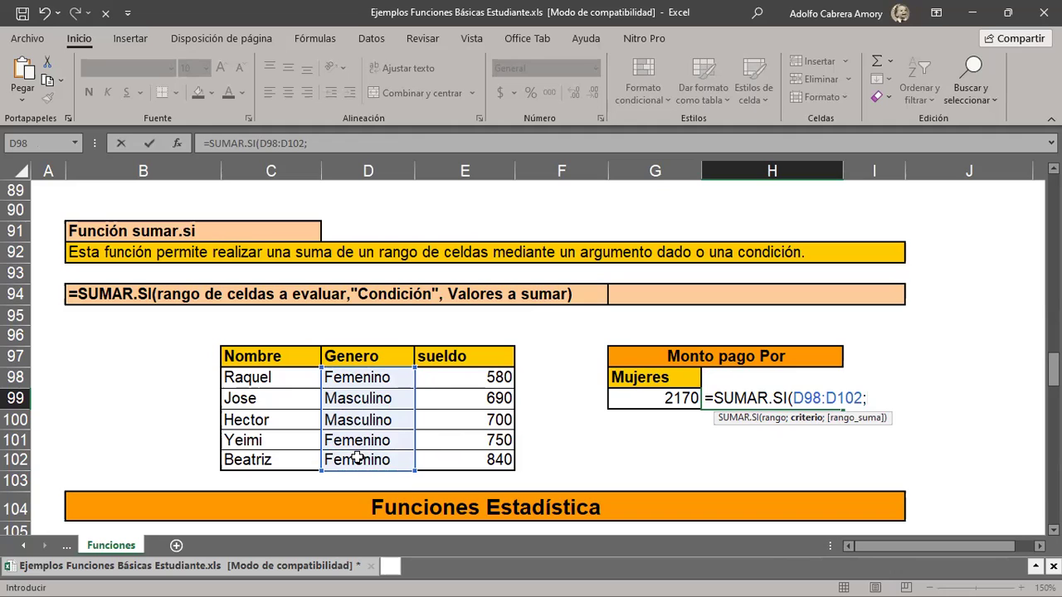
{"action": "type", "text": "\""}
{"action": "type", "text": "MAS"}
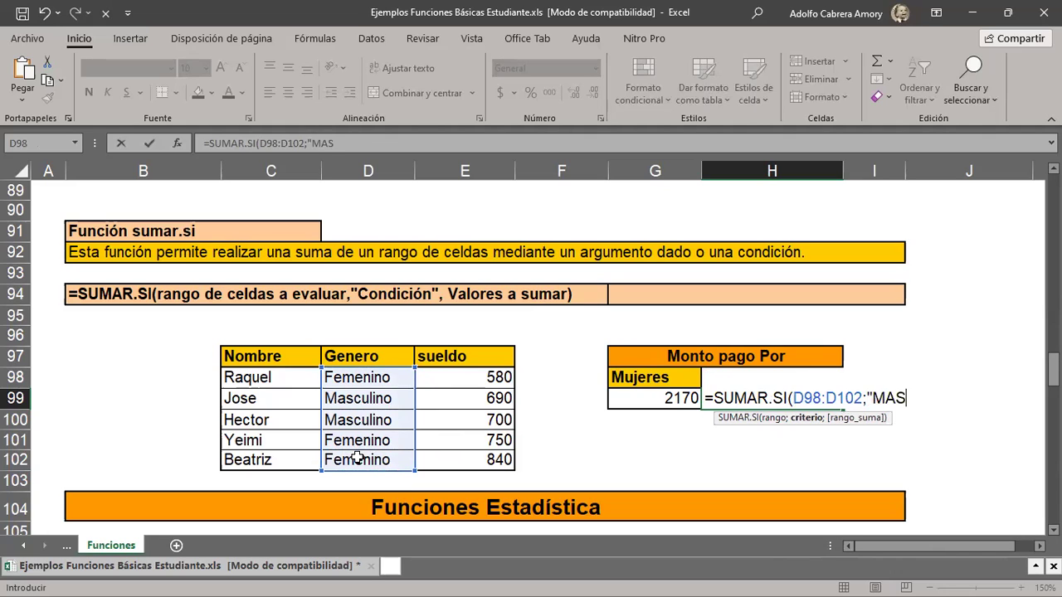
{"action": "type", "text": "C"}
{"action": "type", "text": "ULINO\""}
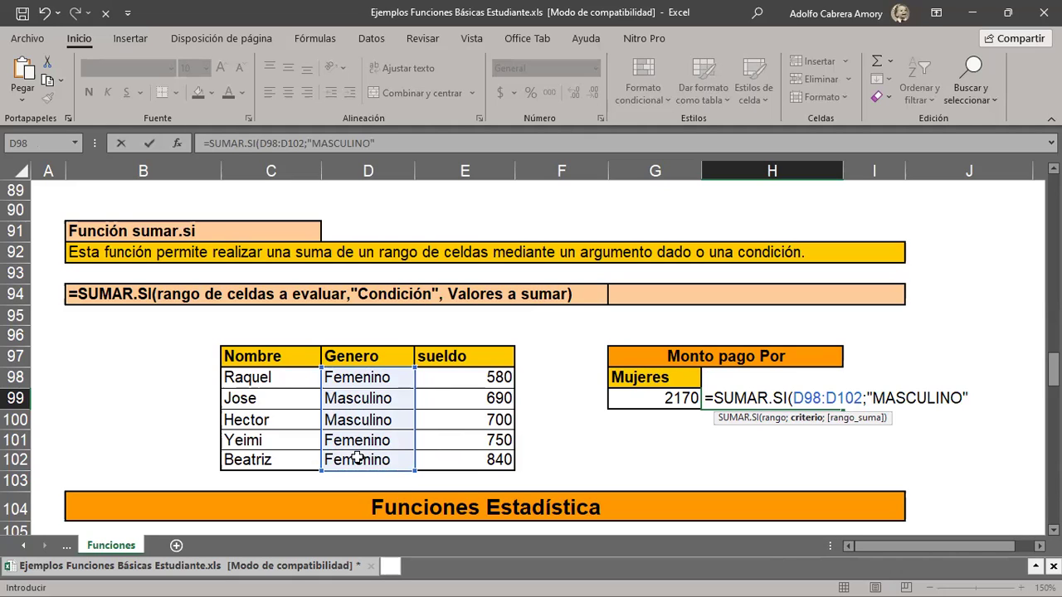
{"action": "type", "text": ";"}
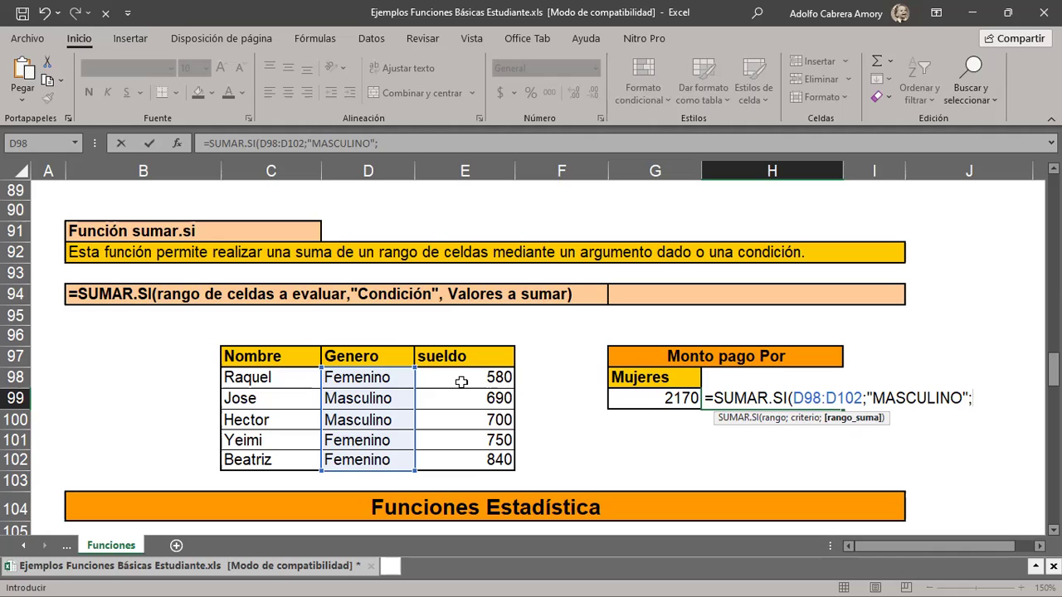
{"action": "left_click_drag", "start_coordinate": [456, 379], "coordinate": [477, 458]}
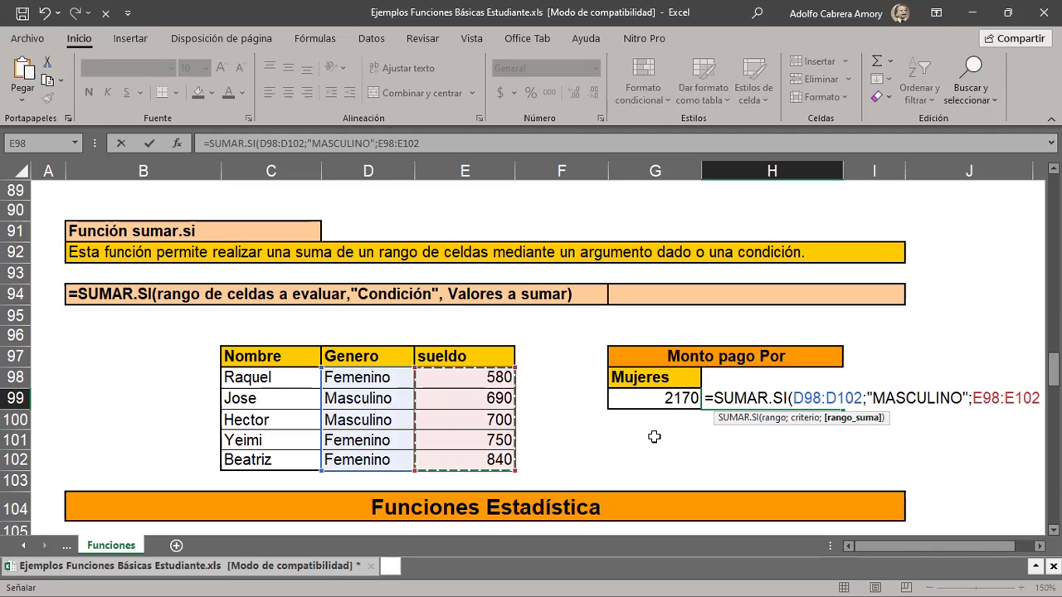
{"action": "type", "text": ")"}
{"action": "key", "text": "Return"}
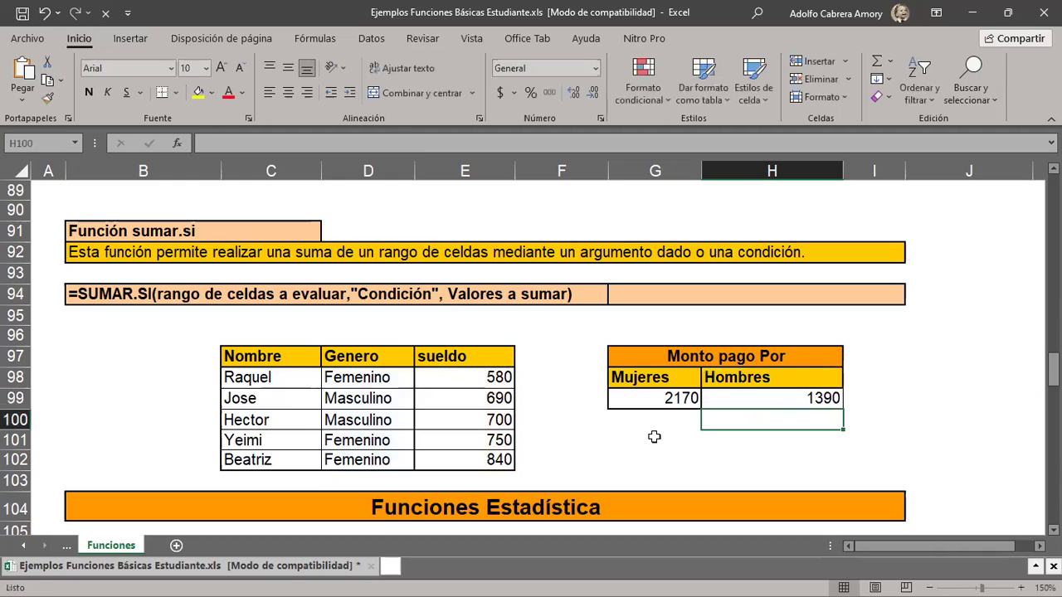
Verify the two Masculino salaries sum to 1390 in the status bar, then reopen G99's formula.
{"action": "left_click", "coordinate": [765, 398]}
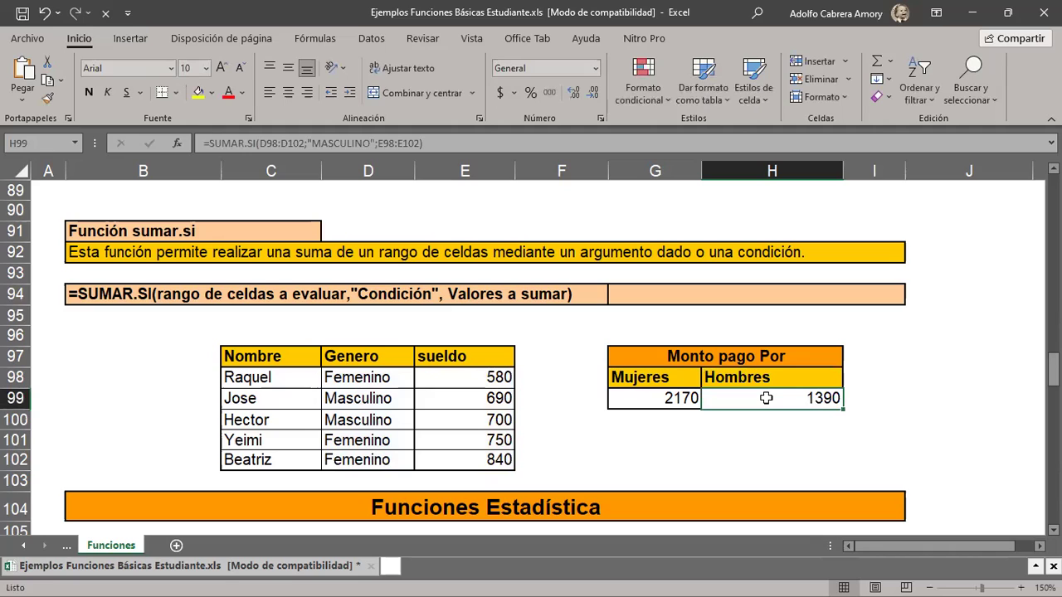
{"action": "left_click", "coordinate": [470, 401]}
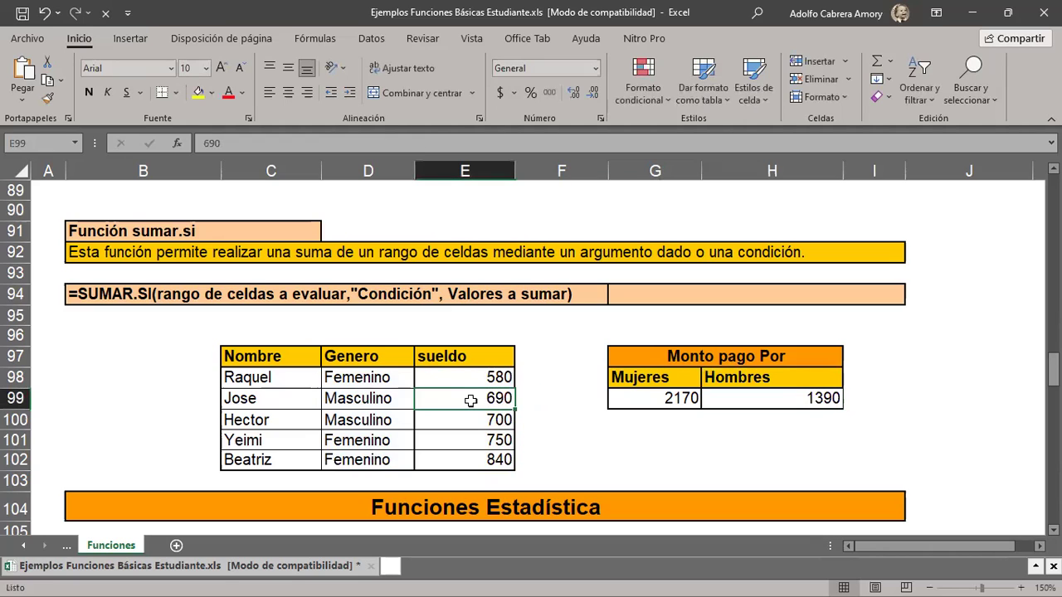
{"action": "left_click_drag", "start_coordinate": [471, 401], "coordinate": [461, 422]}
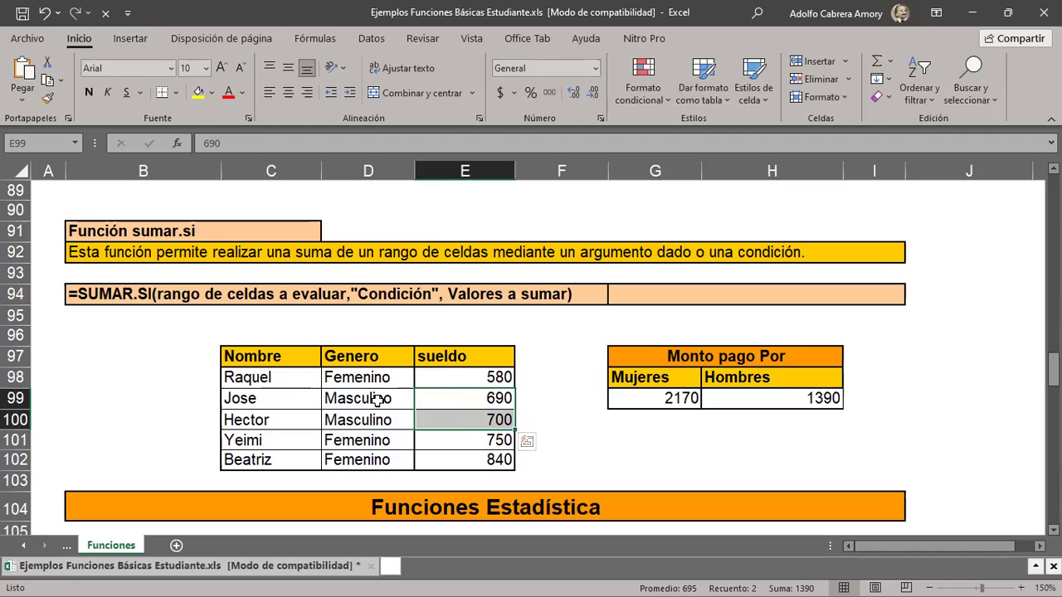
{"action": "left_click_drag", "start_coordinate": [374, 399], "coordinate": [373, 420]}
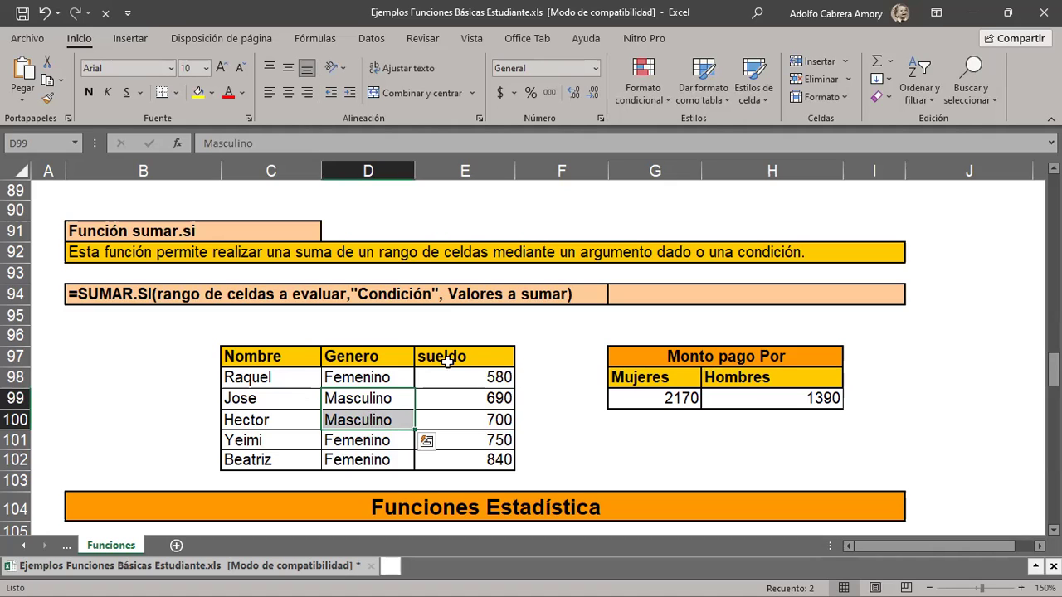
{"action": "double_click", "coordinate": [658, 398]}
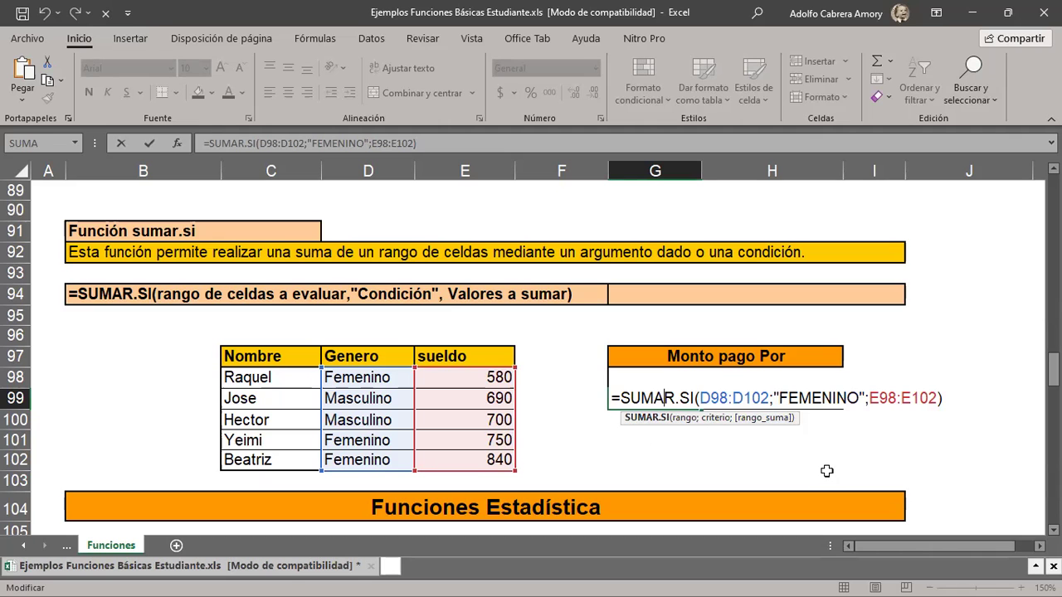
Commit the SUMAR.SI formula in G99 so Mujeres totals 2170, then preview the Función Contar section.
{"action": "key", "text": "ctrl+Return"}
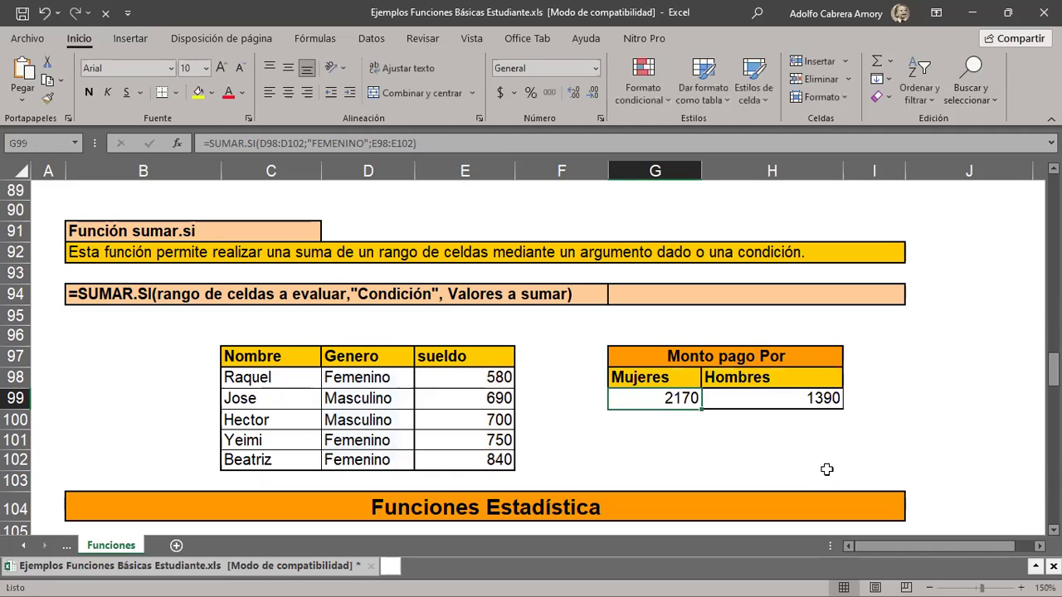
{"action": "scroll", "coordinate": [826, 471], "scroll_direction": "down", "scroll_amount": 2}
{"action": "scroll", "coordinate": [825, 471], "scroll_direction": "down", "scroll_amount": 1}
{"action": "scroll", "coordinate": [827, 470], "scroll_direction": "down", "scroll_amount": 1}
{"action": "scroll", "coordinate": [826, 469], "scroll_direction": "down", "scroll_amount": 2}
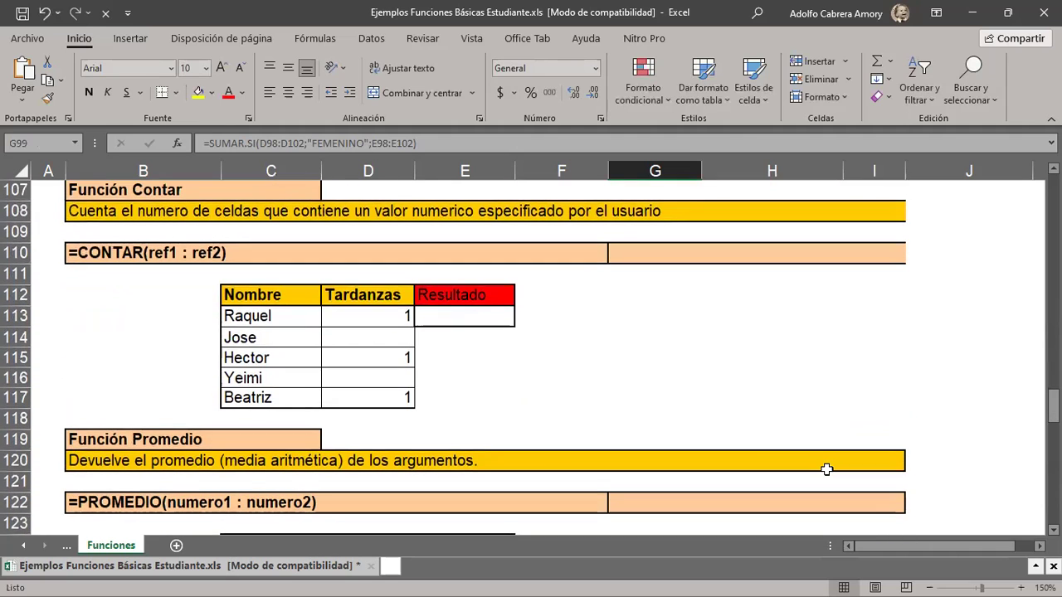
{"action": "scroll", "coordinate": [323, 298], "scroll_direction": "up", "scroll_amount": 1}
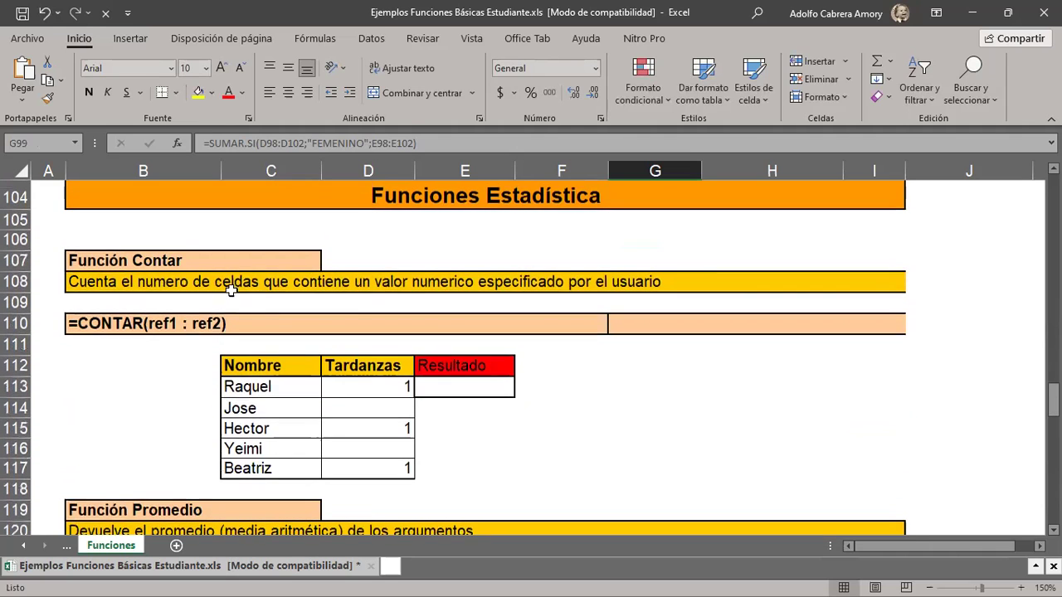
{"action": "left_click", "coordinate": [201, 263]}
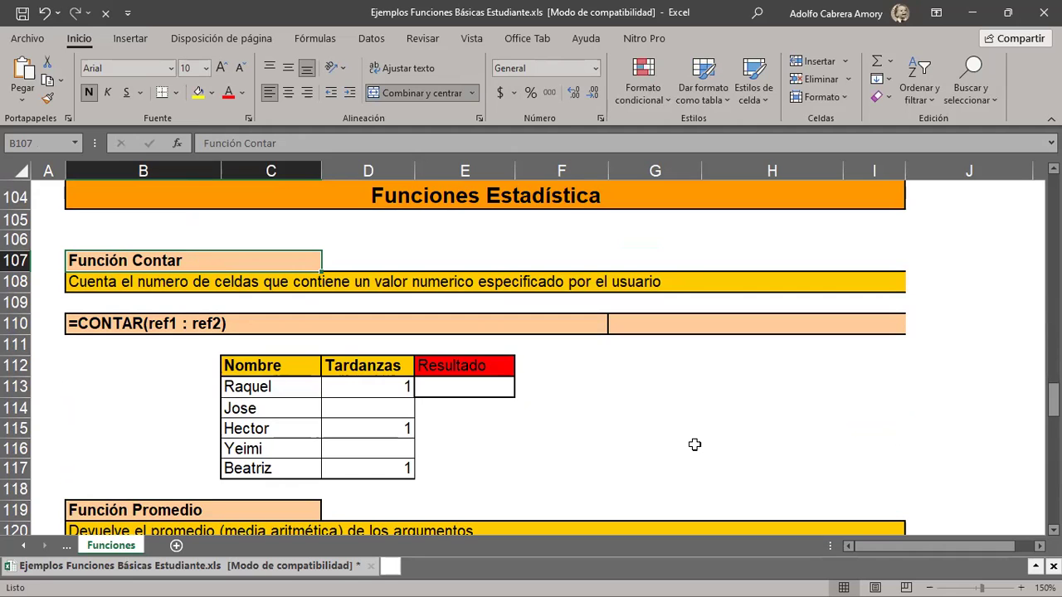
{"action": "scroll", "coordinate": [695, 444], "scroll_direction": "up", "scroll_amount": 1}
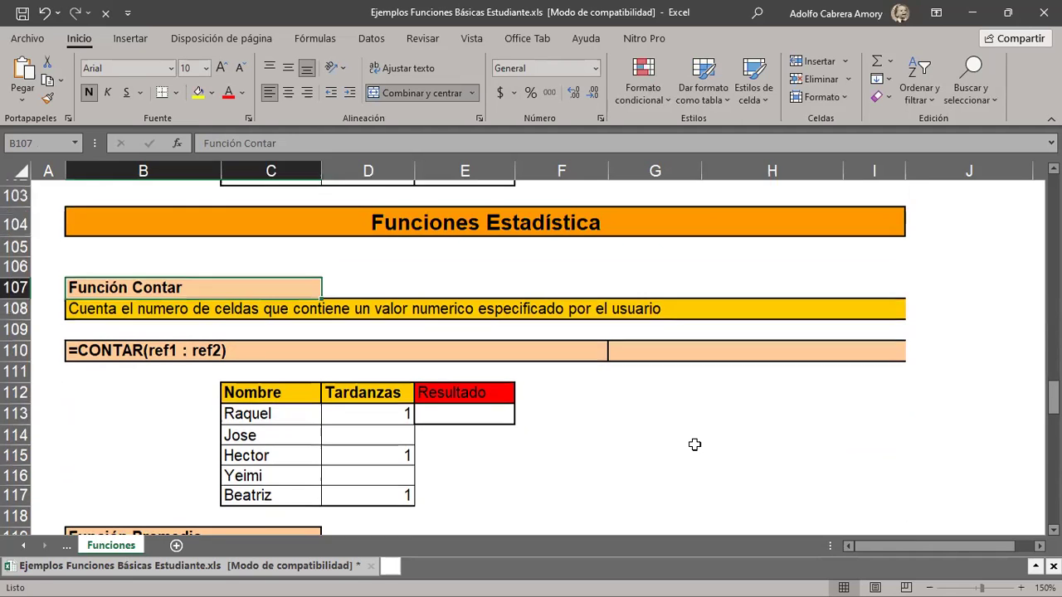
{"action": "scroll", "coordinate": [694, 445], "scroll_direction": "up", "scroll_amount": 2}
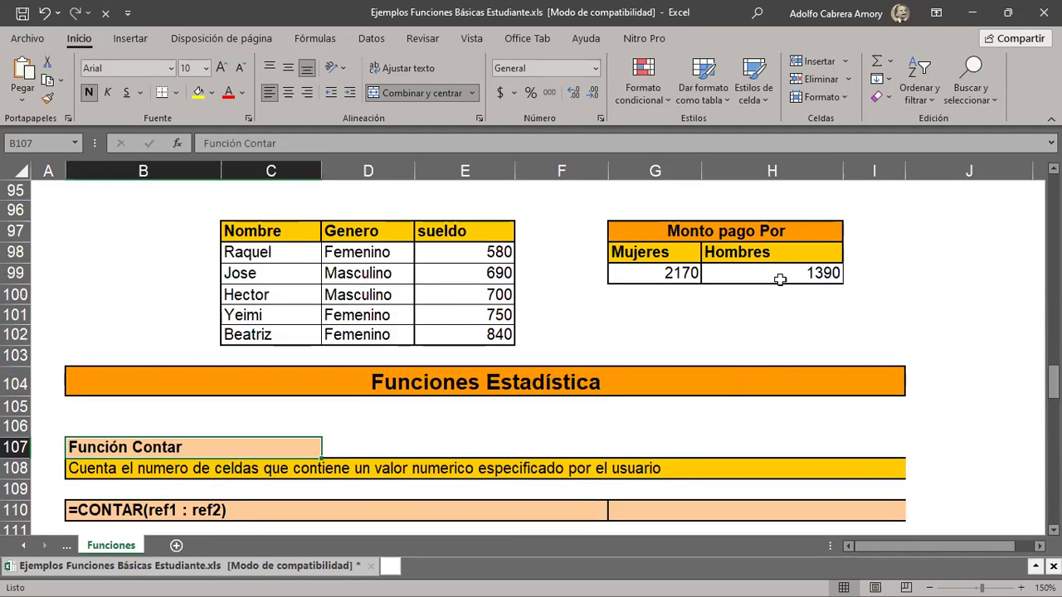
Edit H99 to =SUMAR.SI(D98:D102;"MASCULINO";E98:E102) so the Hombres total shows 1390.
{"action": "double_click", "coordinate": [776, 276]}
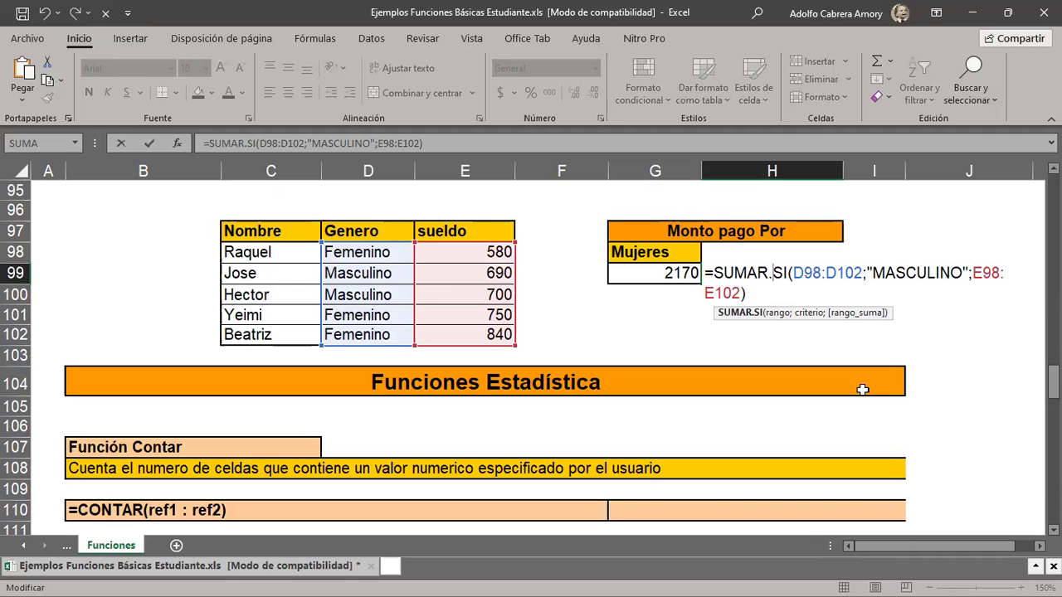
{"action": "key", "text": "ctrl+Return"}
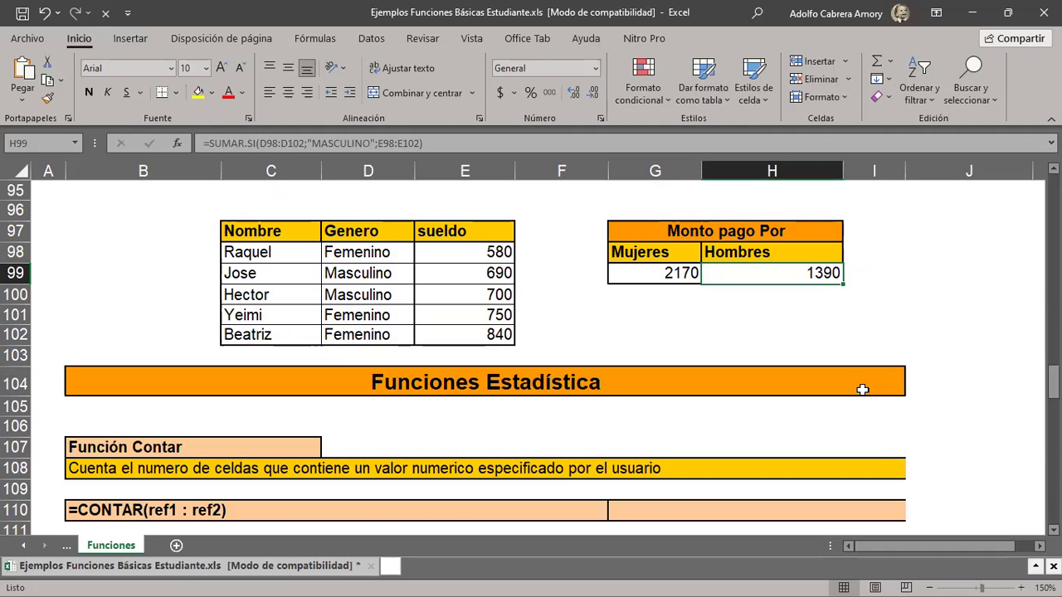
Review the Función Contar description with its Nombre and Tardanzas columns, then select Resultado cell E113.
{"action": "scroll", "coordinate": [863, 389], "scroll_direction": "down", "scroll_amount": 1}
{"action": "scroll", "coordinate": [863, 389], "scroll_direction": "down", "scroll_amount": 2}
{"action": "scroll", "coordinate": [863, 389], "scroll_direction": "down", "scroll_amount": 1}
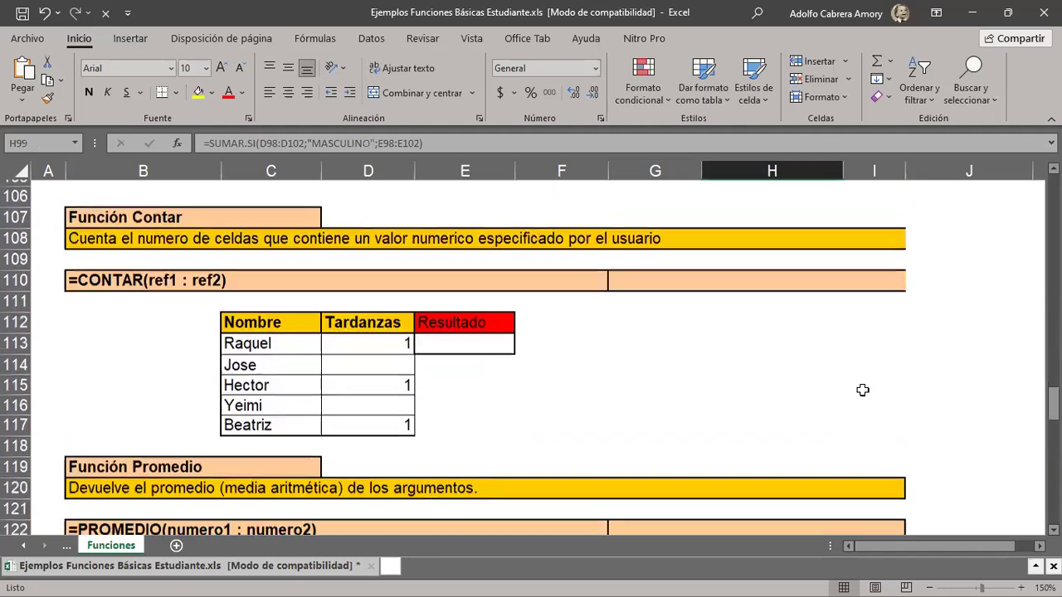
{"action": "scroll", "coordinate": [863, 389], "scroll_direction": "down", "scroll_amount": 1}
{"action": "scroll", "coordinate": [863, 390], "scroll_direction": "up", "scroll_amount": 1}
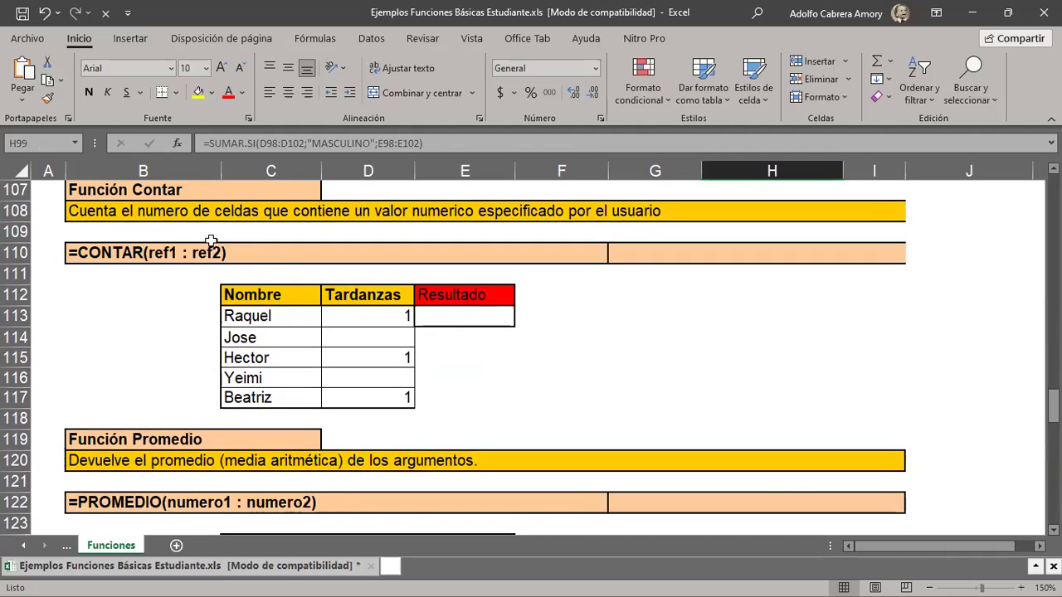
{"action": "left_click", "coordinate": [179, 214]}
{"action": "left_click_drag", "start_coordinate": [179, 227], "coordinate": [626, 215]}
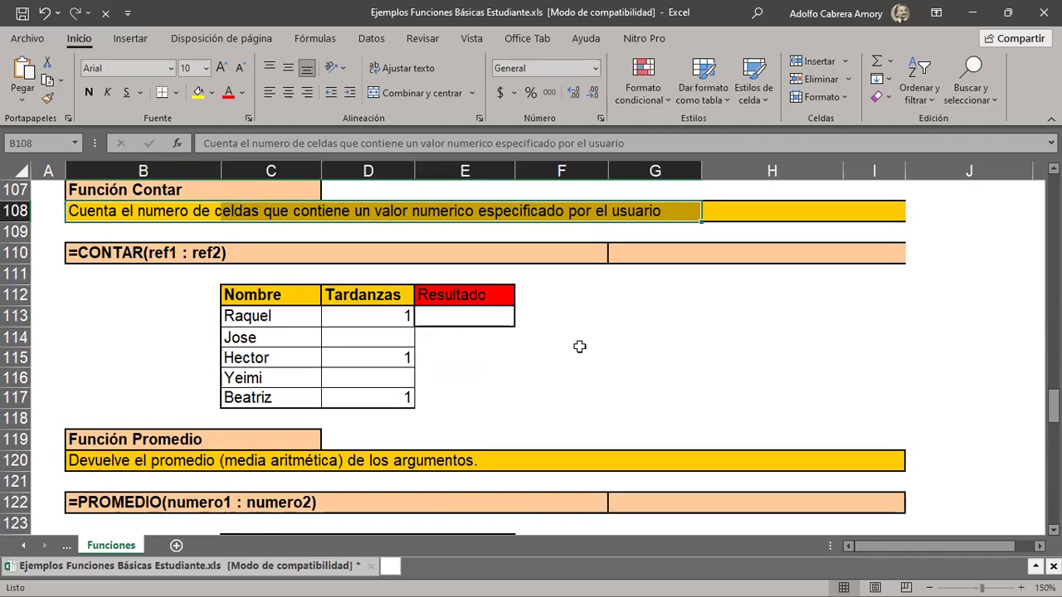
{"action": "left_click_drag", "start_coordinate": [260, 296], "coordinate": [276, 398]}
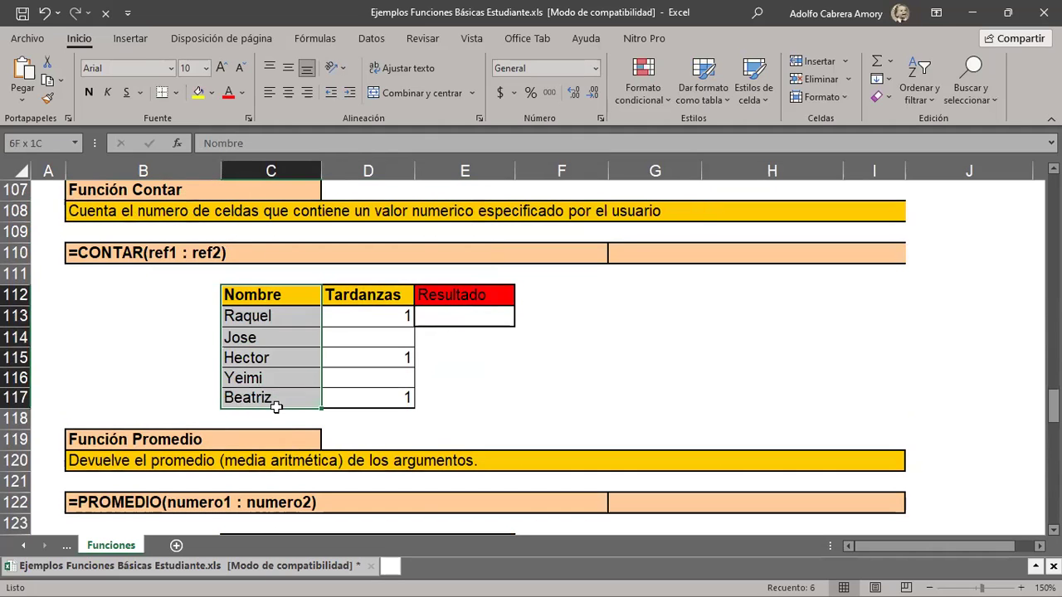
{"action": "left_click_drag", "start_coordinate": [379, 295], "coordinate": [382, 391]}
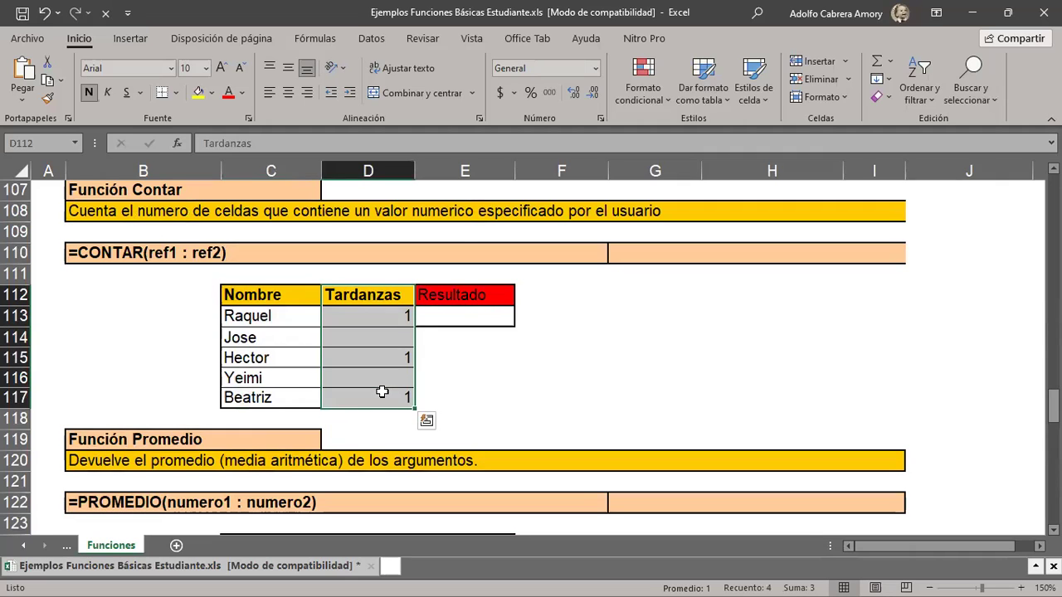
{"action": "left_click", "coordinate": [483, 313]}
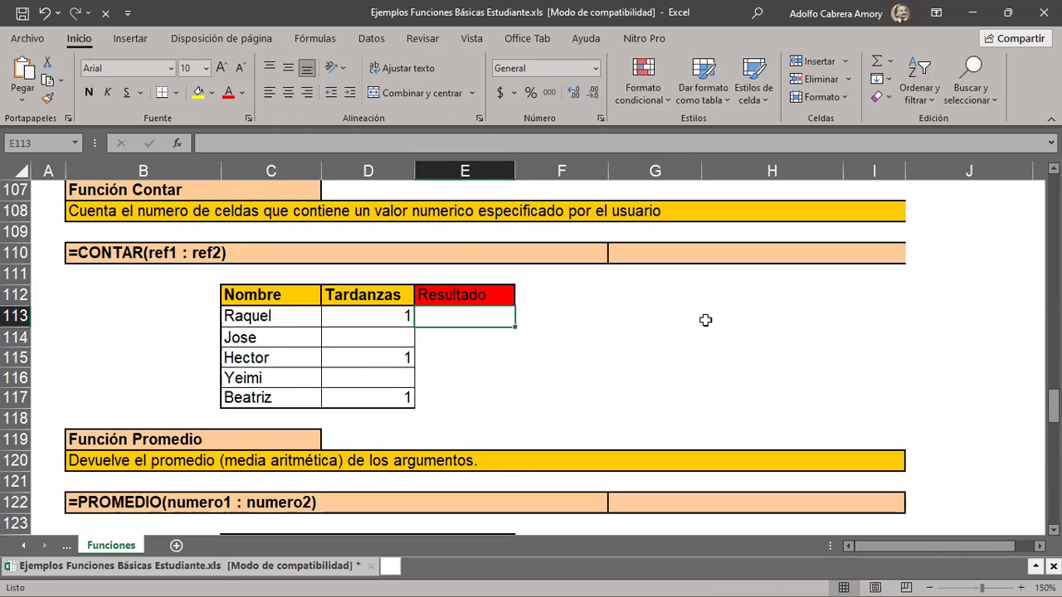
Enter =CONTAR(D113:D117) in E113 to count the Tardanzas entries, giving 3.
{"action": "type", "text": "=CONTAR"}
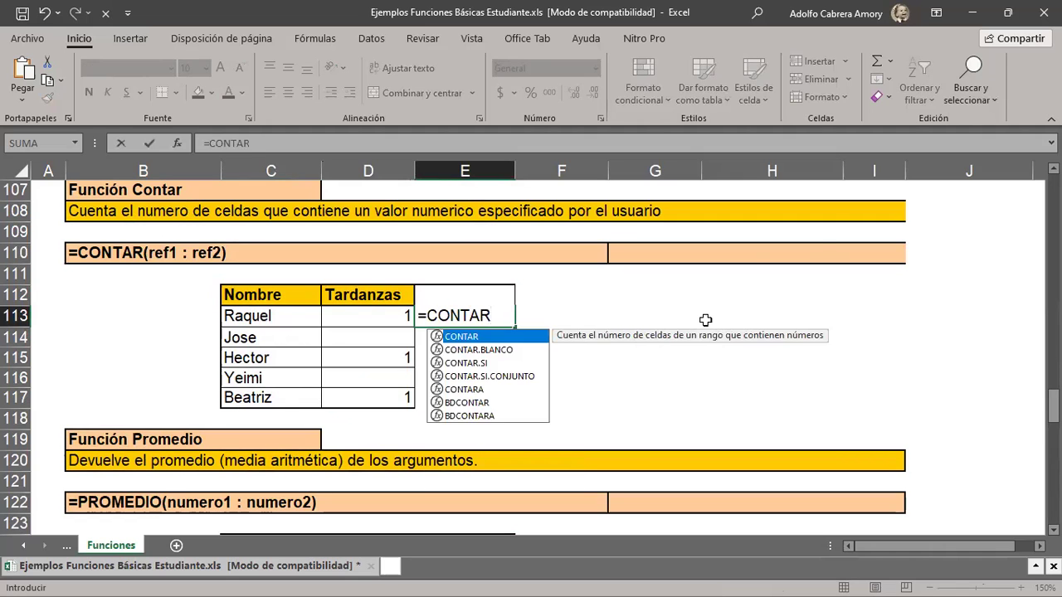
{"action": "type", "text": "("}
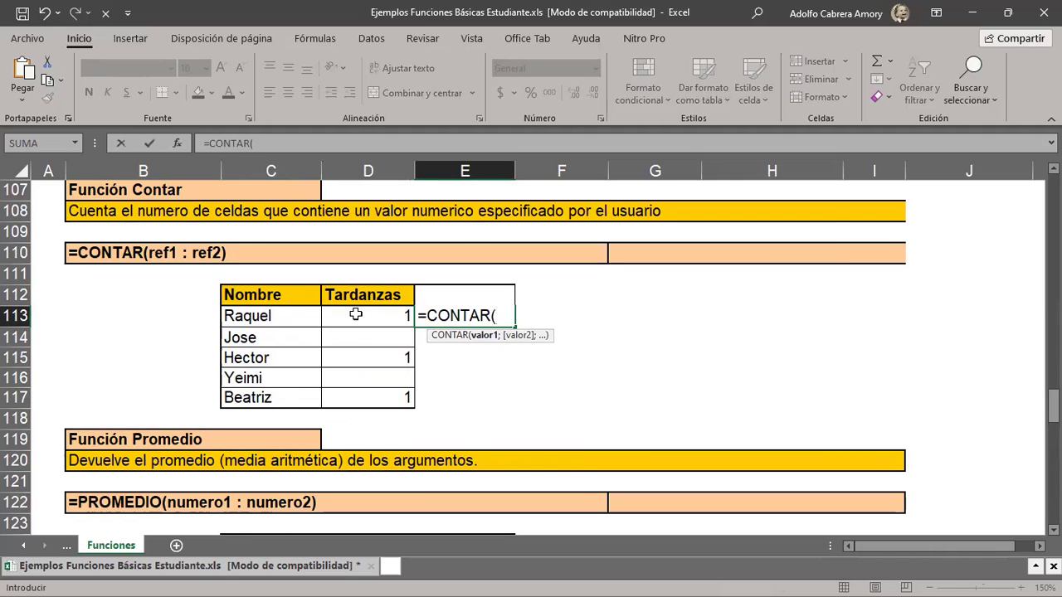
{"action": "left_click_drag", "start_coordinate": [355, 314], "coordinate": [360, 394]}
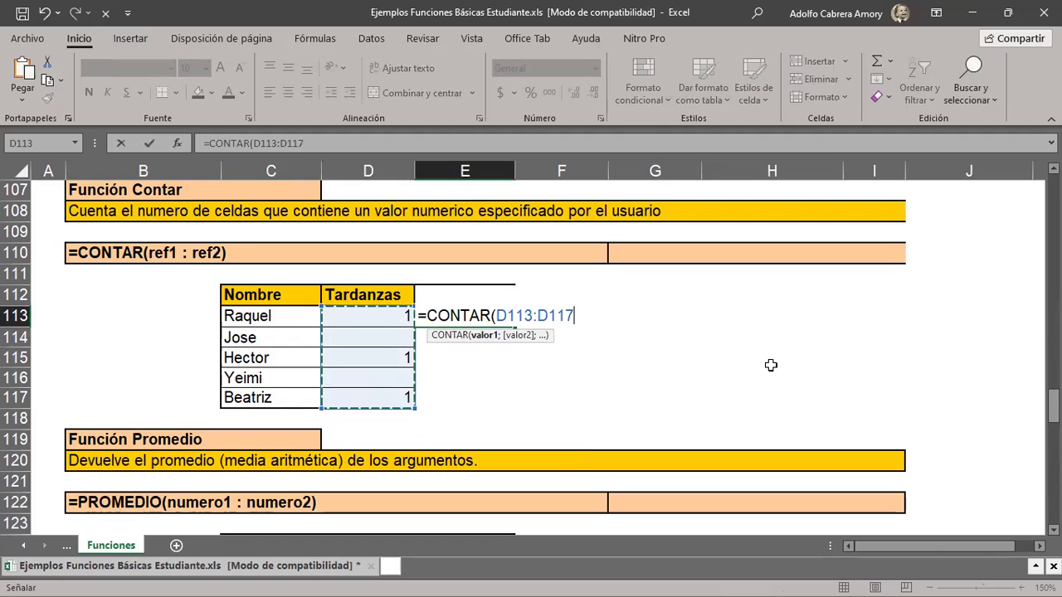
{"action": "type", "text": ")"}
{"action": "key", "text": "Return"}
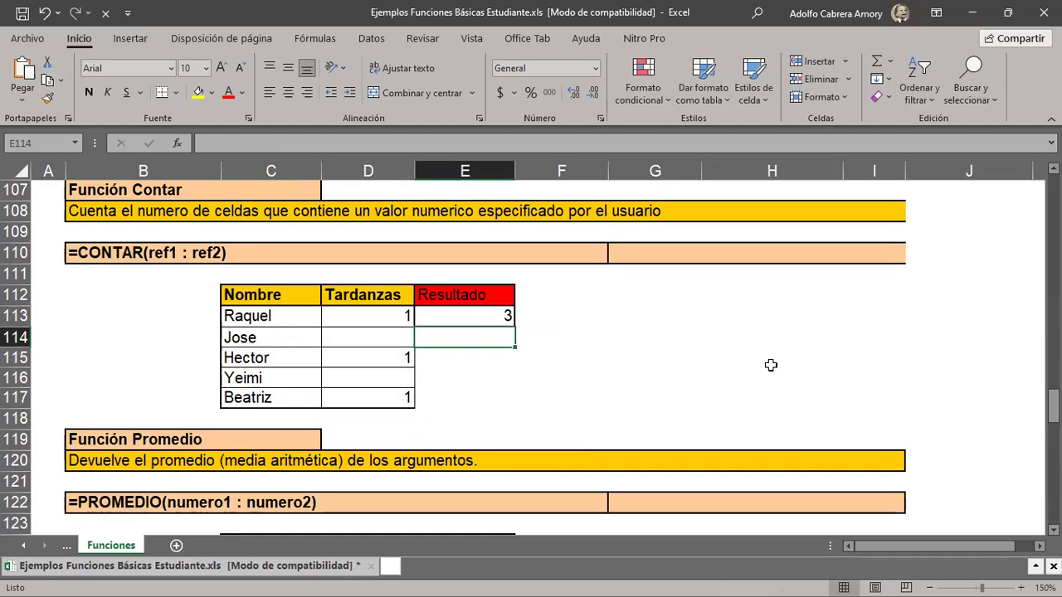
{"action": "left_click", "coordinate": [480, 320]}
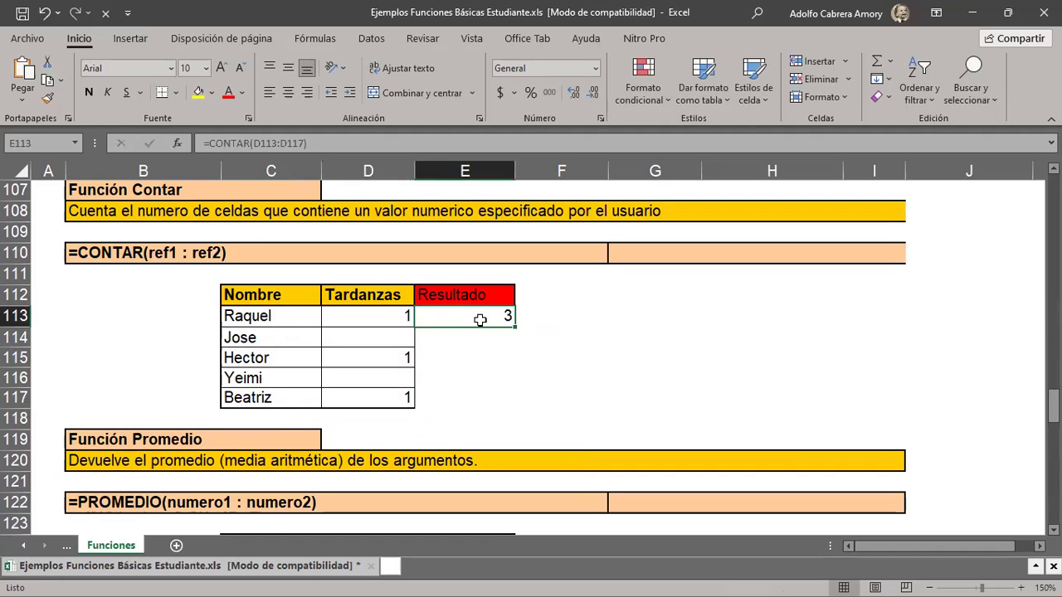
{"action": "double_click", "coordinate": [491, 319]}
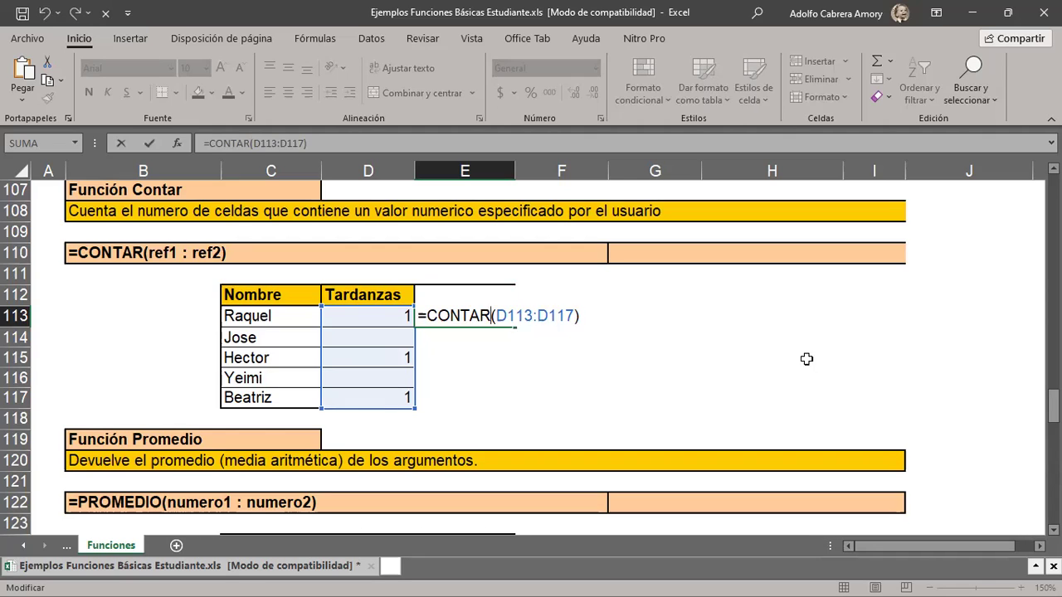
Confirm the CONTAR formula, check the Tardanzas values in D113:D117, and reopen E113 for editing.
{"action": "key", "text": "ctrl+Return"}
{"action": "left_click_drag", "start_coordinate": [369, 315], "coordinate": [363, 405]}
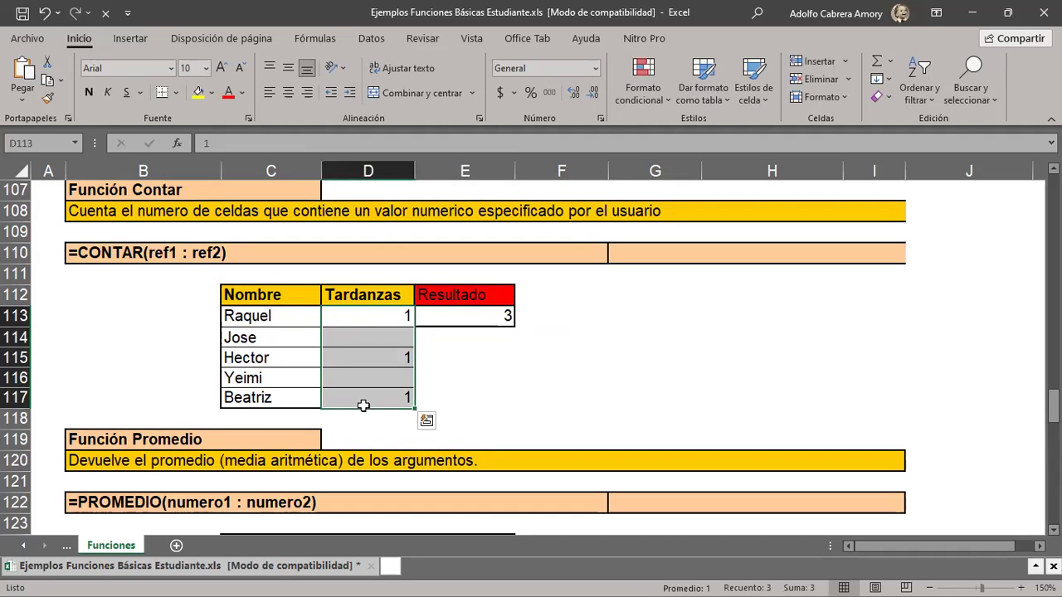
{"action": "left_click", "coordinate": [370, 318]}
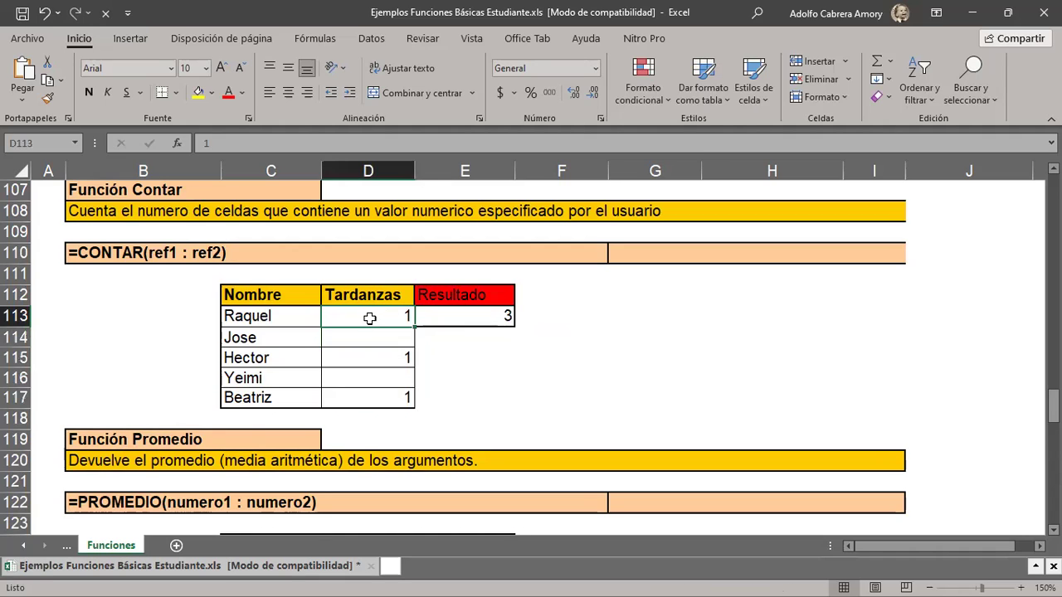
{"action": "left_click", "coordinate": [373, 361]}
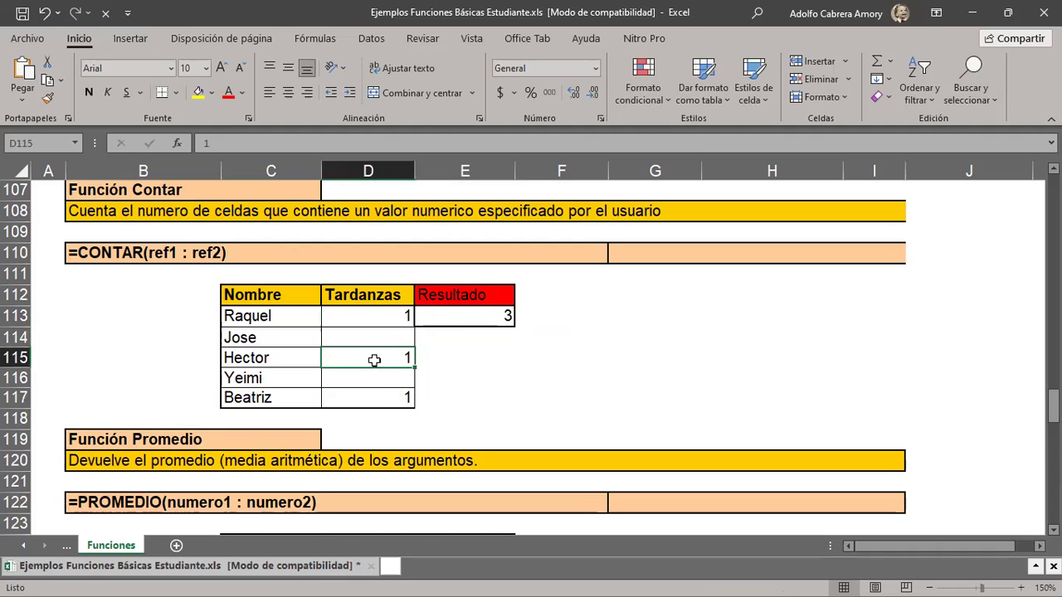
{"action": "left_click", "coordinate": [380, 406]}
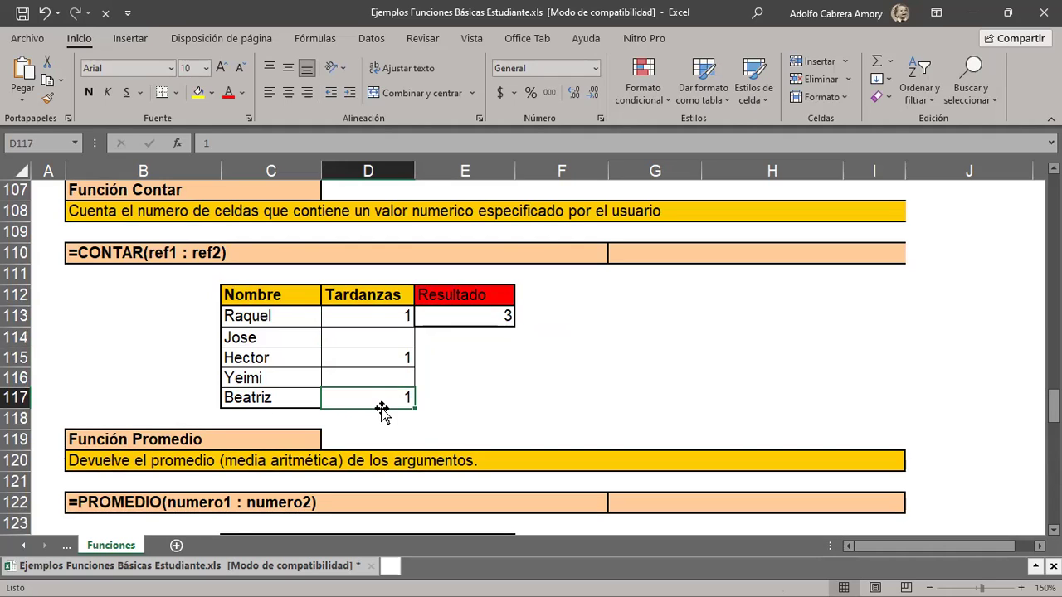
{"action": "left_click", "coordinate": [388, 314]}
{"action": "left_click", "coordinate": [375, 355]}
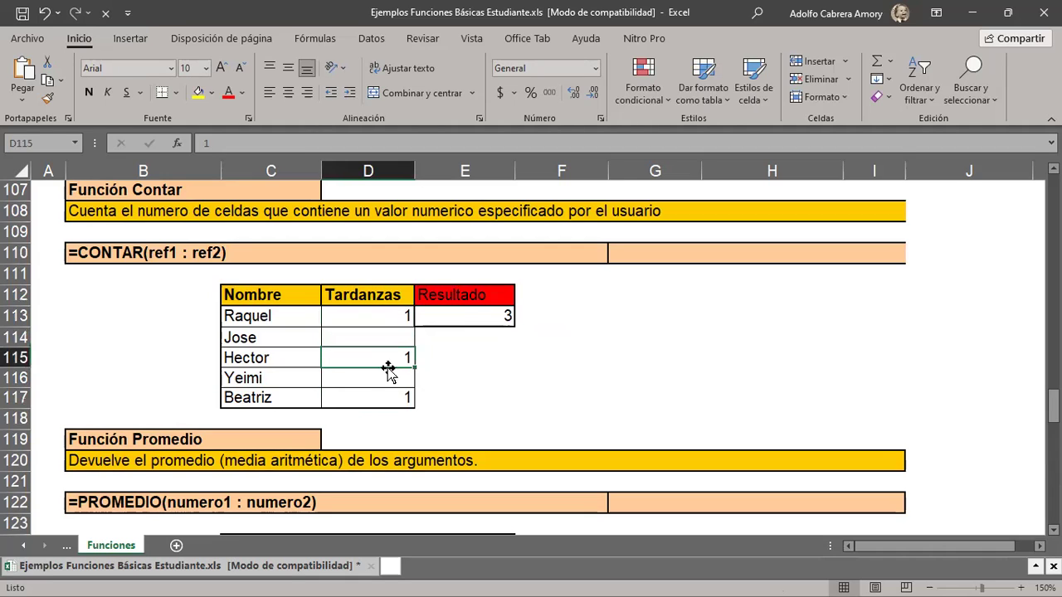
{"action": "left_click", "coordinate": [390, 392]}
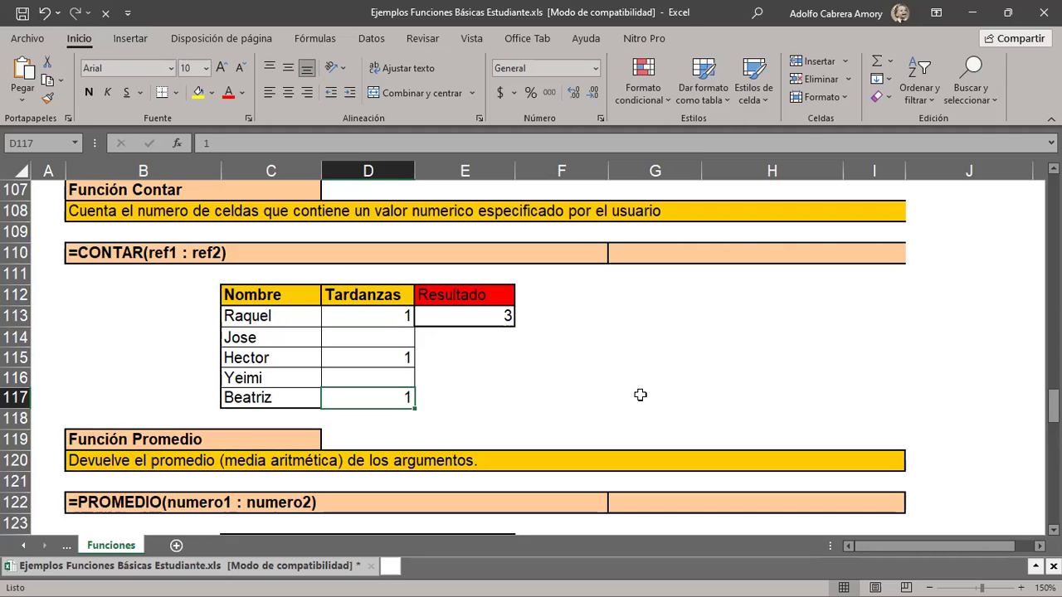
{"action": "double_click", "coordinate": [465, 316]}
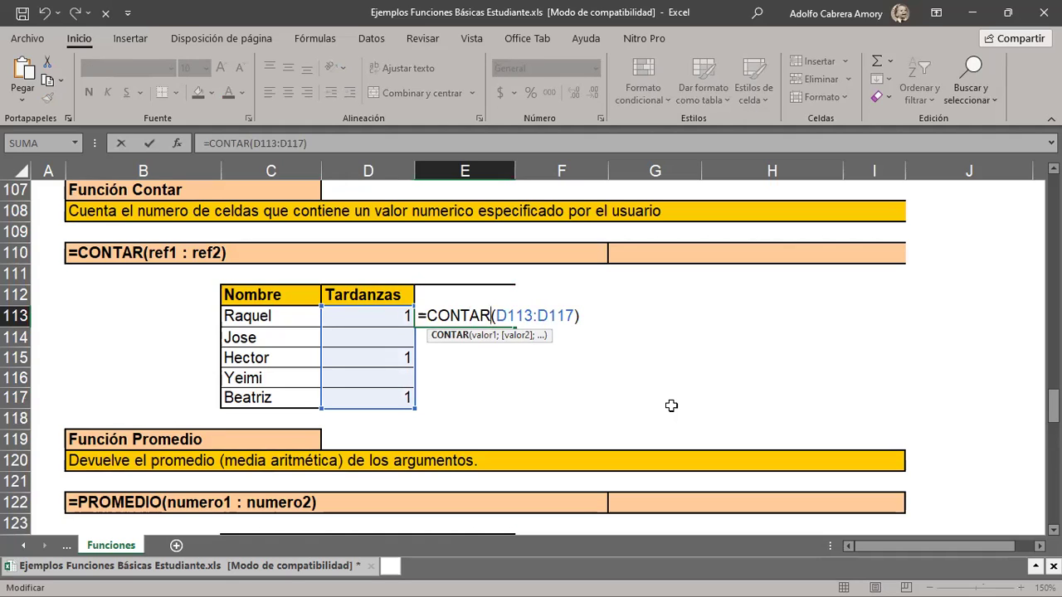
Change E113 to =CONTARA(D113:D117), which still returns 3.
{"action": "type", "text": "A"}
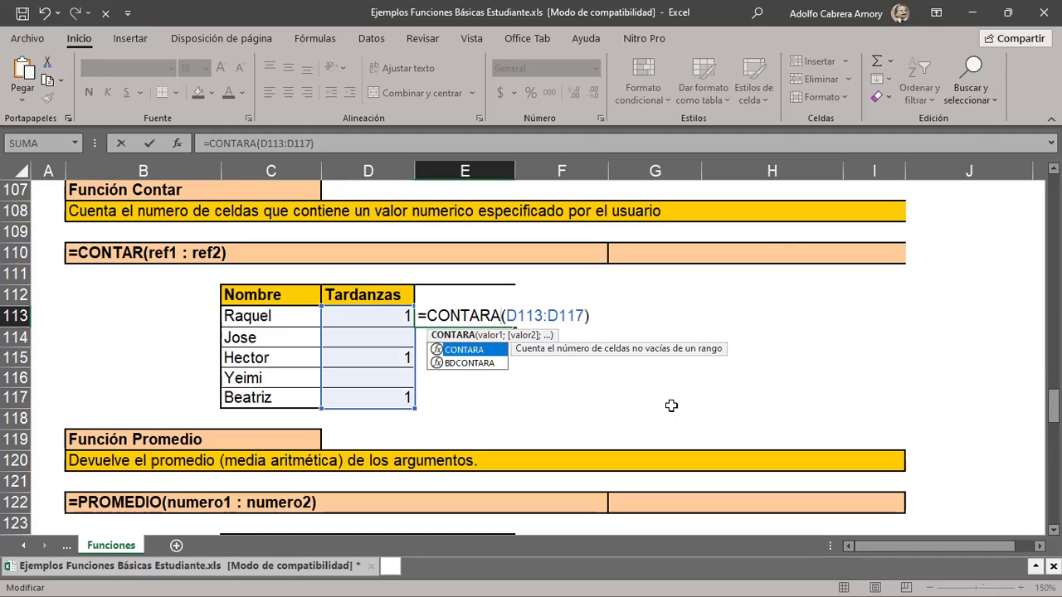
{"action": "key", "text": "Return"}
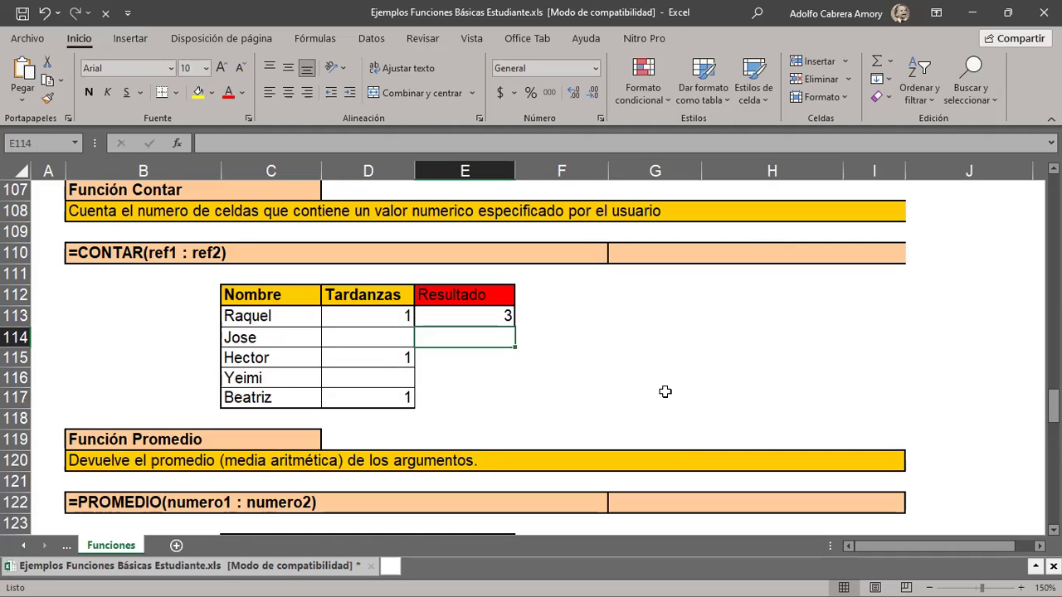
{"action": "left_click", "coordinate": [488, 319]}
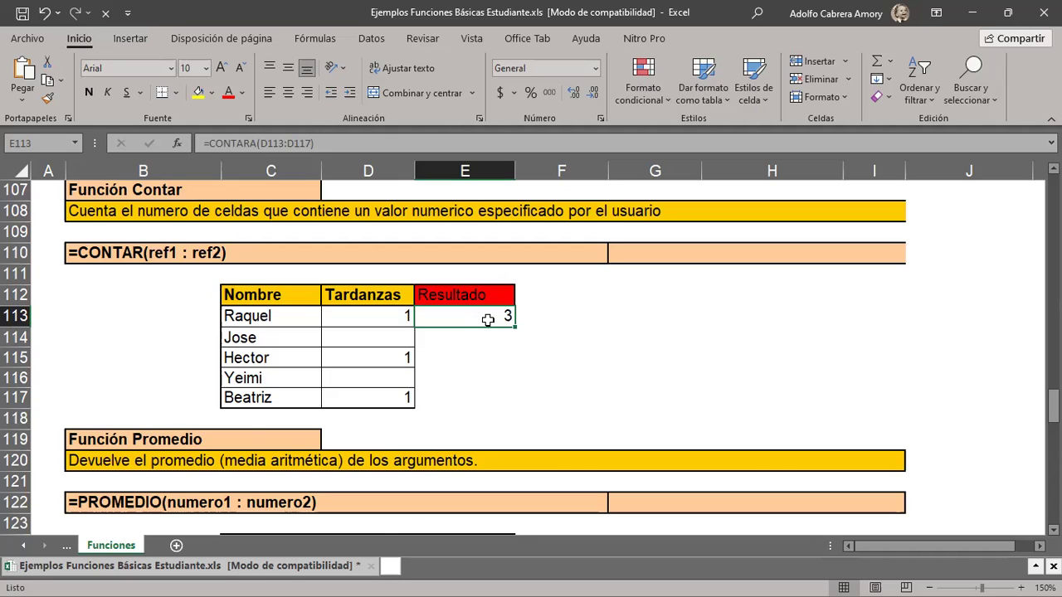
Enter 5 as Jose's tardanzas in D114, raising the CONTARA result to 4.
{"action": "left_click_drag", "start_coordinate": [381, 316], "coordinate": [380, 400]}
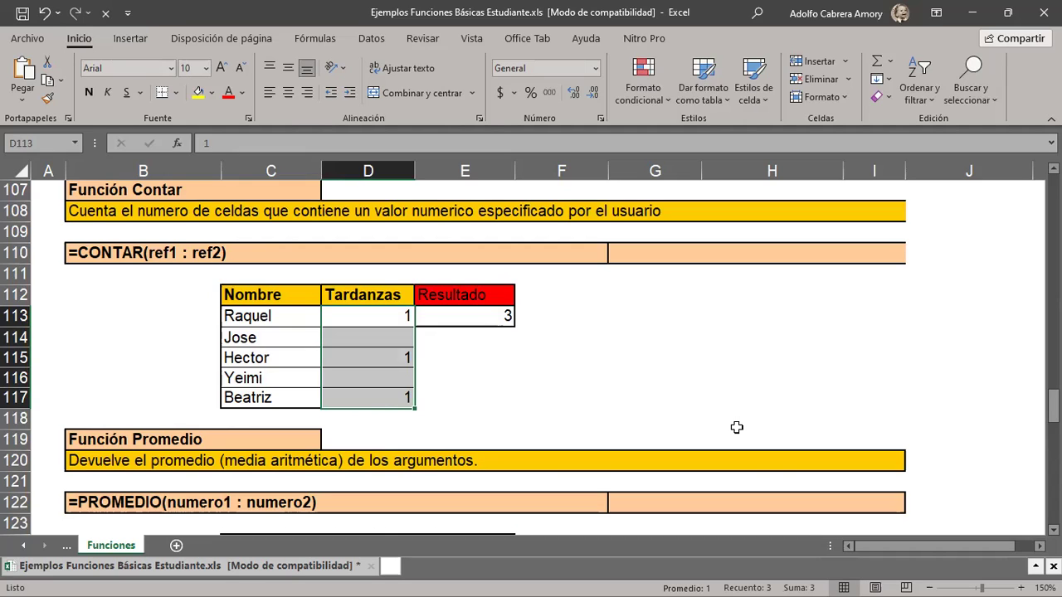
{"action": "left_click", "coordinate": [385, 336]}
{"action": "type", "text": "5"}
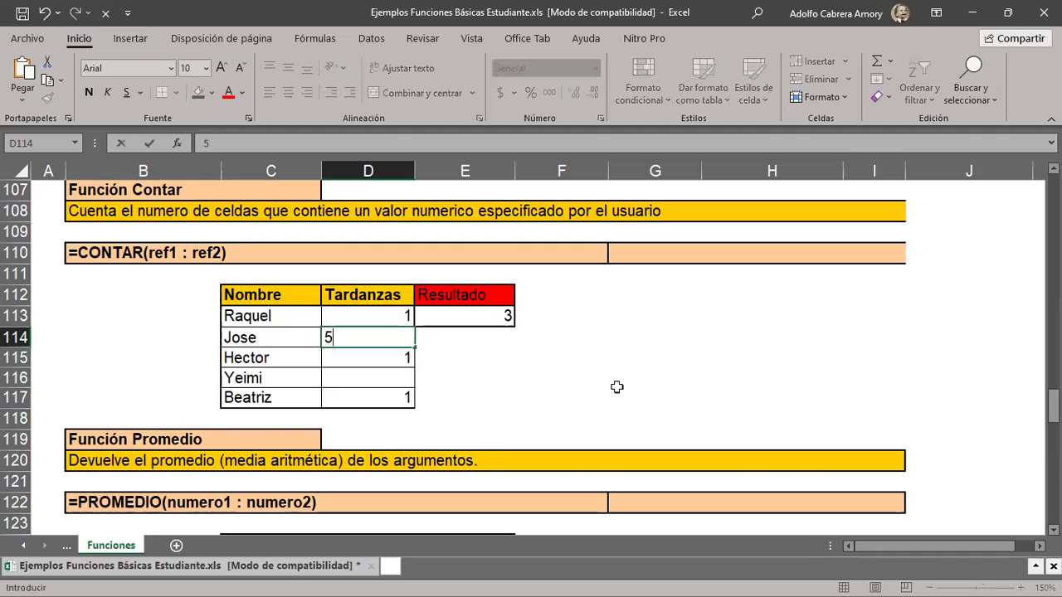
{"action": "key", "text": "Return"}
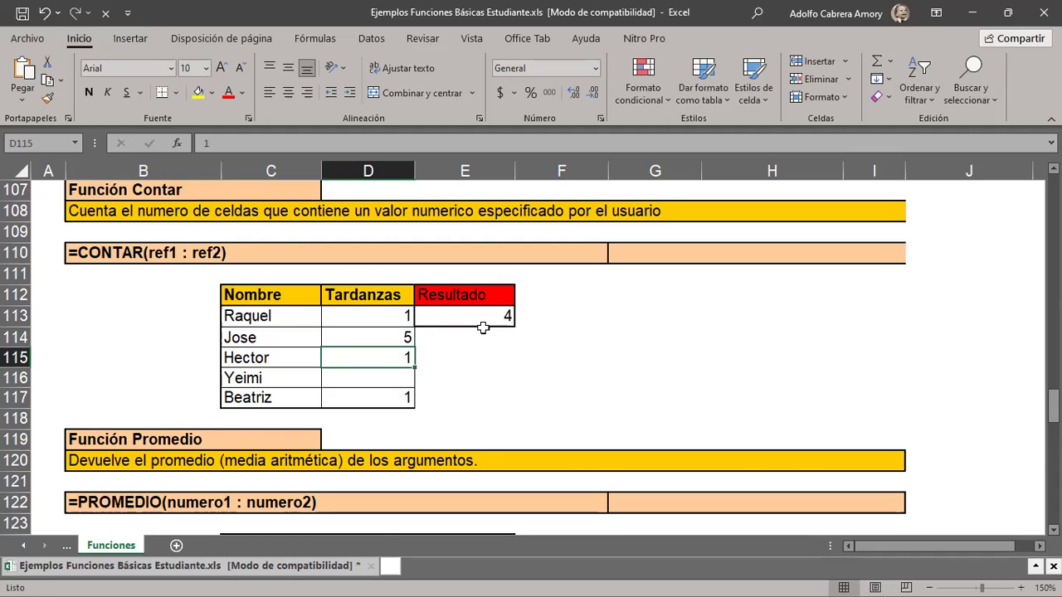
{"action": "left_click", "coordinate": [482, 322]}
Compare the filled Tardanzas cells and the names C113:C117 against the count, selecting F113.
{"action": "left_click_drag", "start_coordinate": [388, 317], "coordinate": [406, 398]}
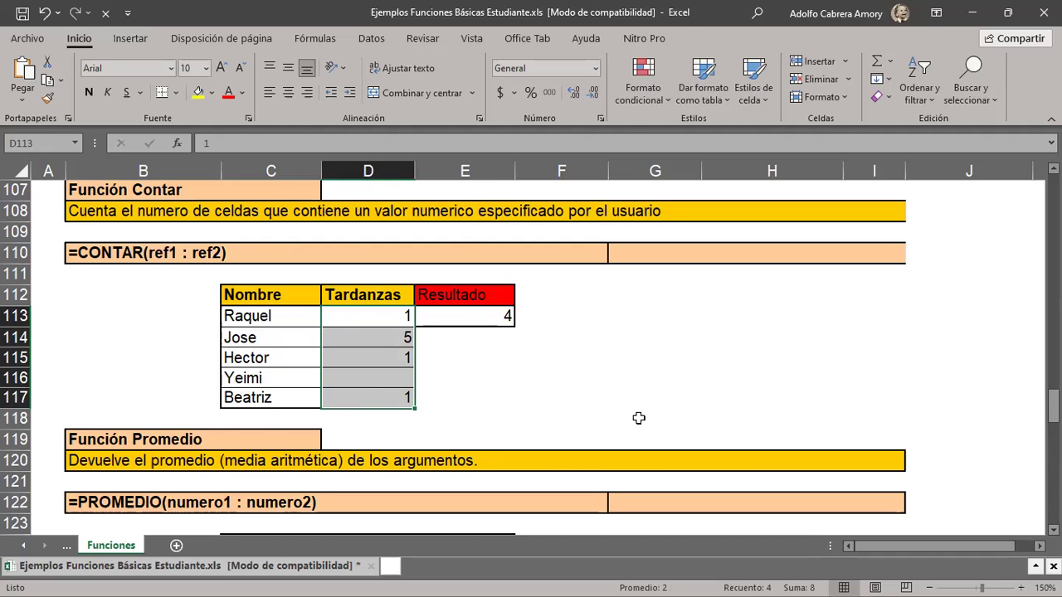
{"action": "left_click_drag", "start_coordinate": [403, 319], "coordinate": [387, 401]}
{"action": "left_click", "coordinate": [375, 382]}
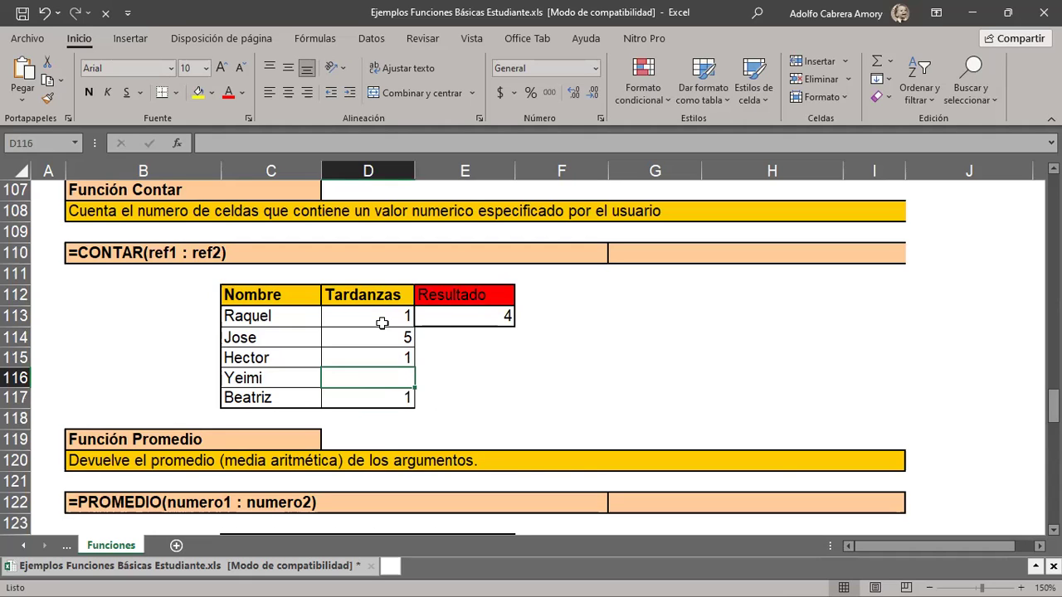
{"action": "left_click", "coordinate": [380, 322]}
{"action": "left_click", "coordinate": [369, 346]}
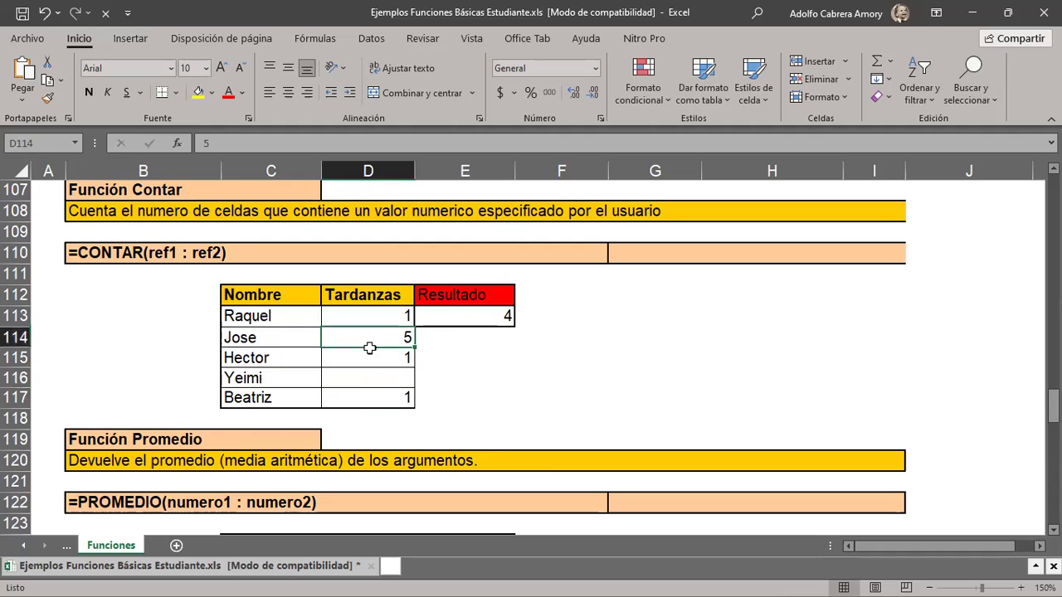
{"action": "left_click", "coordinate": [370, 359]}
{"action": "left_click", "coordinate": [379, 399]}
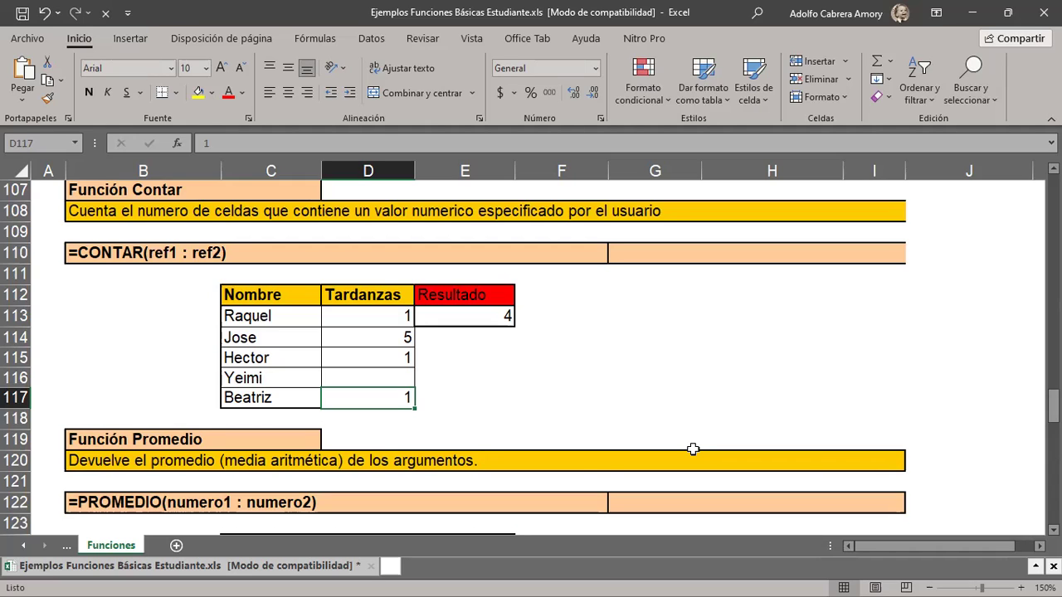
{"action": "left_click", "coordinate": [653, 294]}
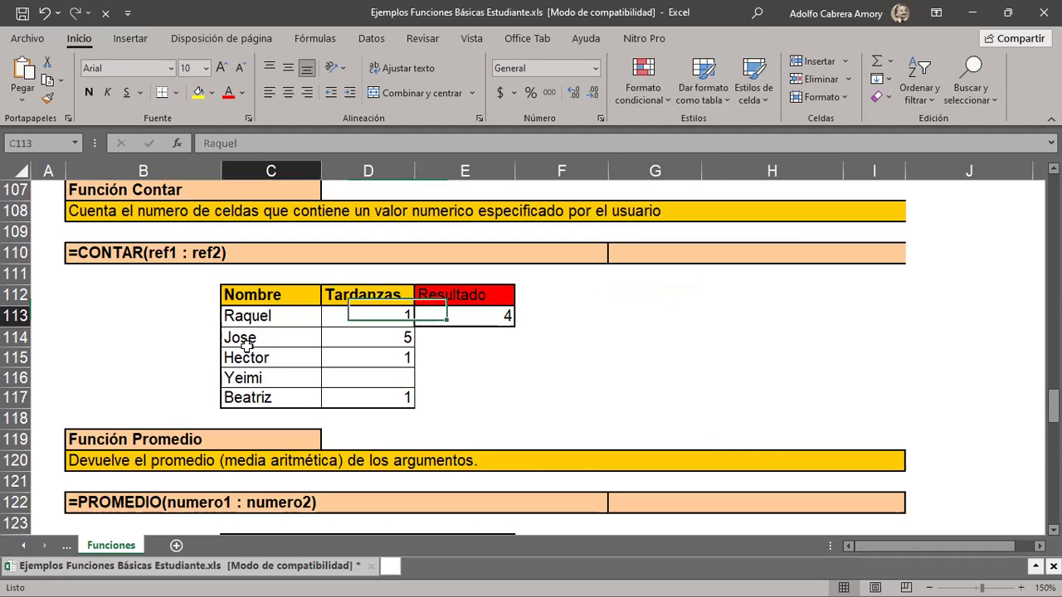
{"action": "left_click_drag", "start_coordinate": [249, 316], "coordinate": [249, 398]}
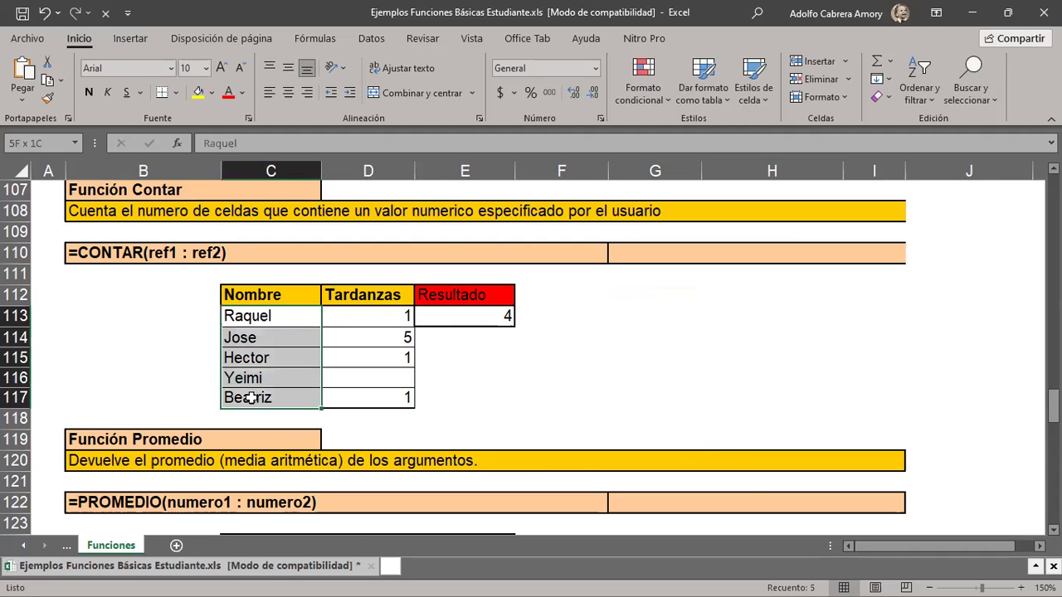
{"action": "left_click", "coordinate": [579, 317]}
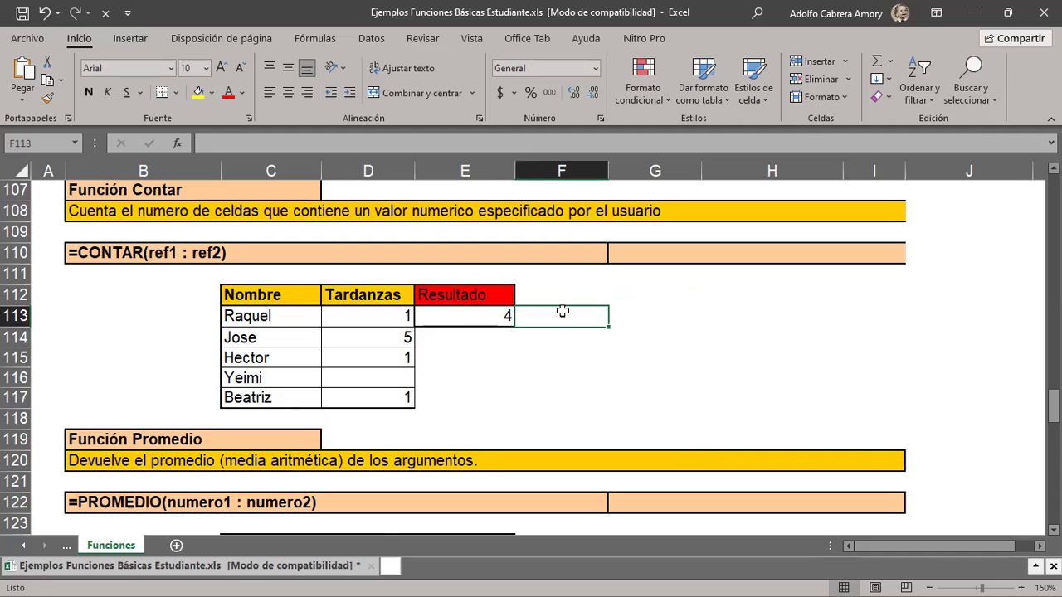
Enter =CONTAR(C113:C117) in F113 over the names, which returns 0.
{"action": "type", "text": "=CO"}
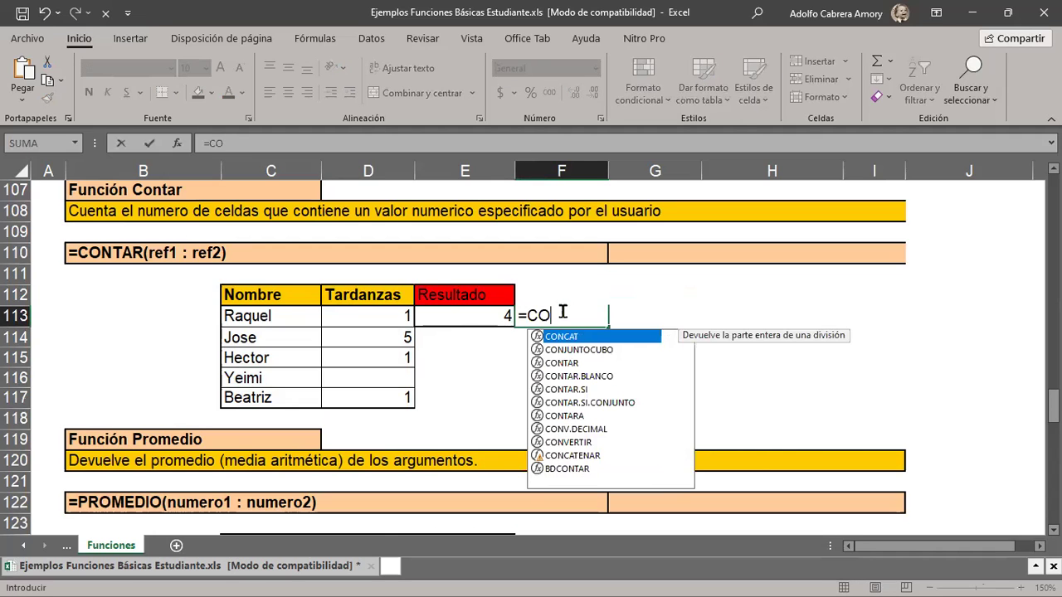
{"action": "type", "text": "NTAR"}
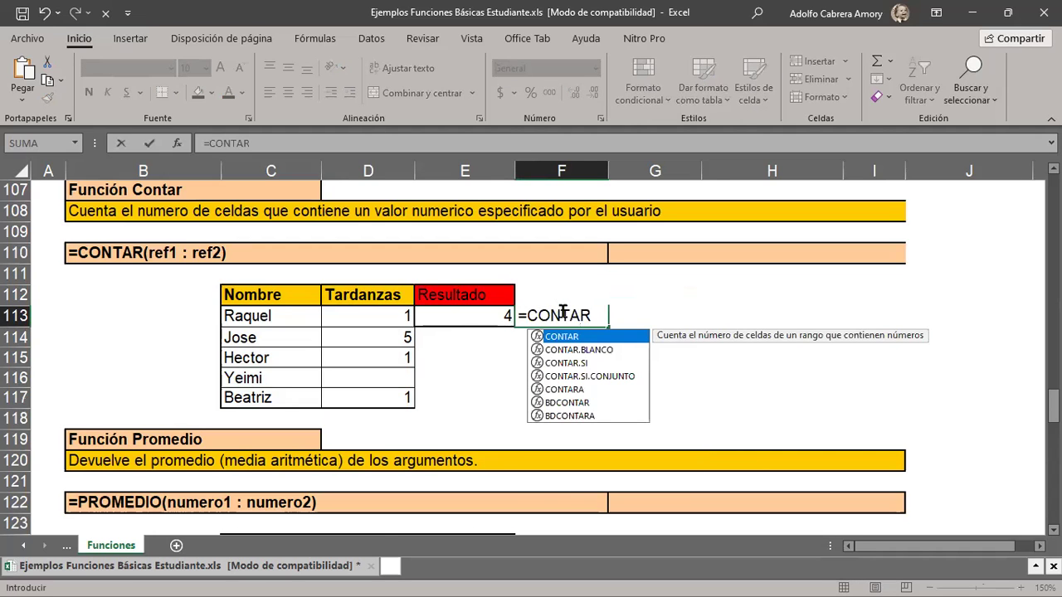
{"action": "type", "text": "("}
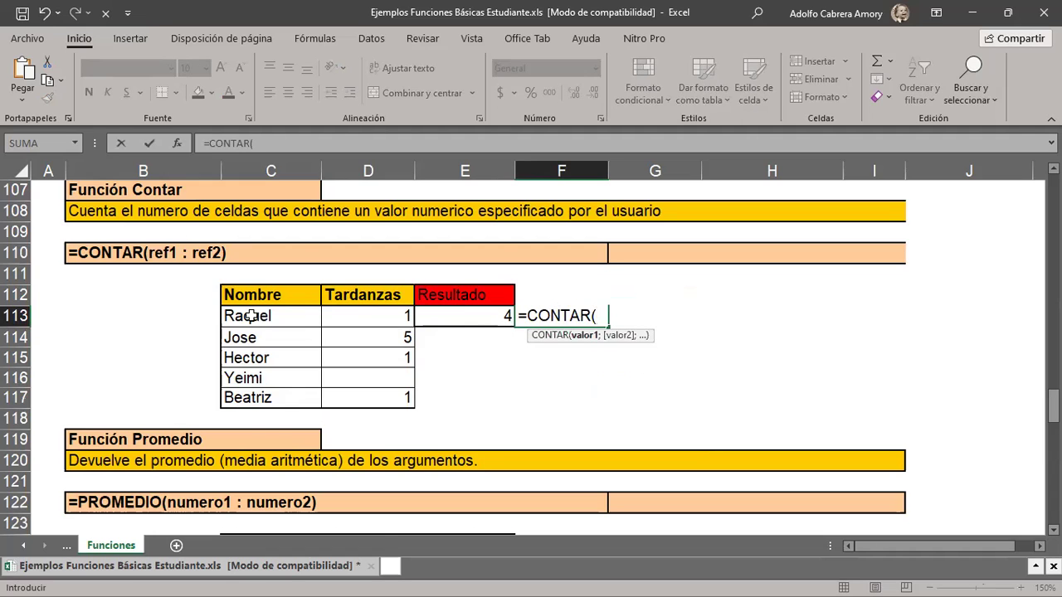
{"action": "left_click_drag", "start_coordinate": [252, 316], "coordinate": [256, 399]}
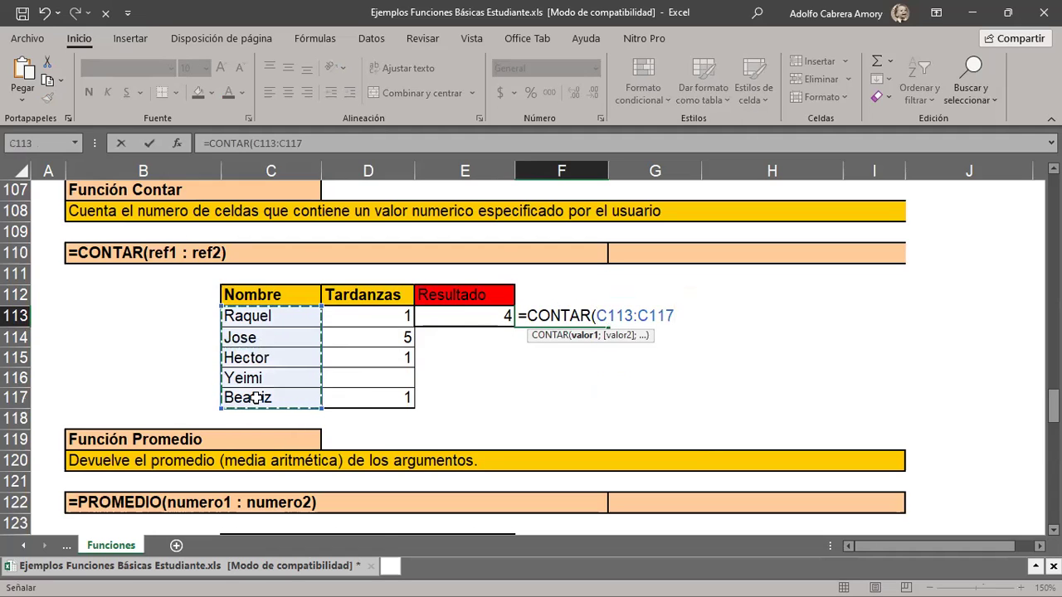
{"action": "type", "text": ")"}
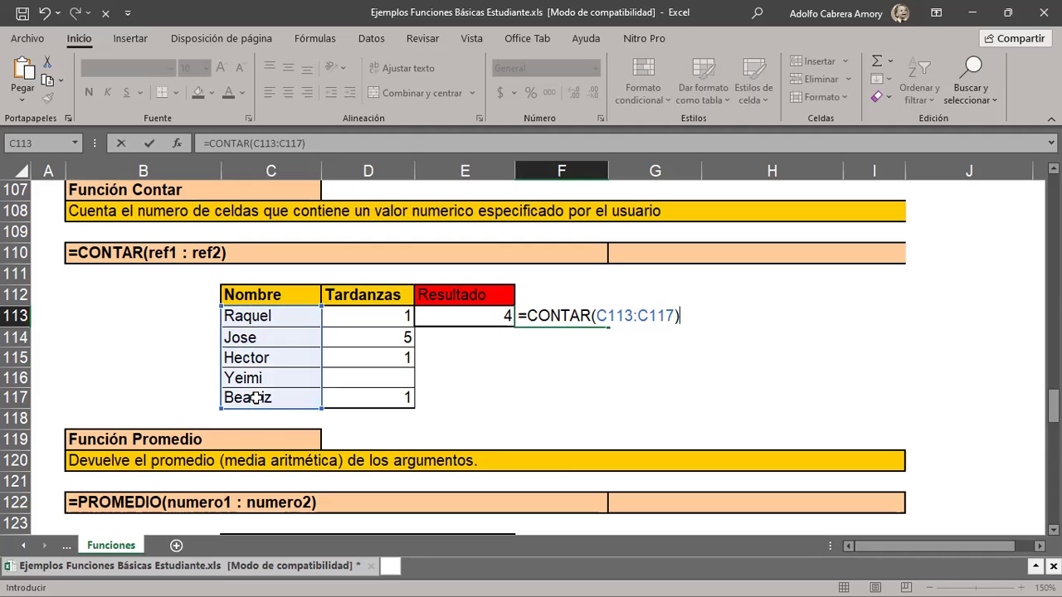
{"action": "key", "text": "Return"}
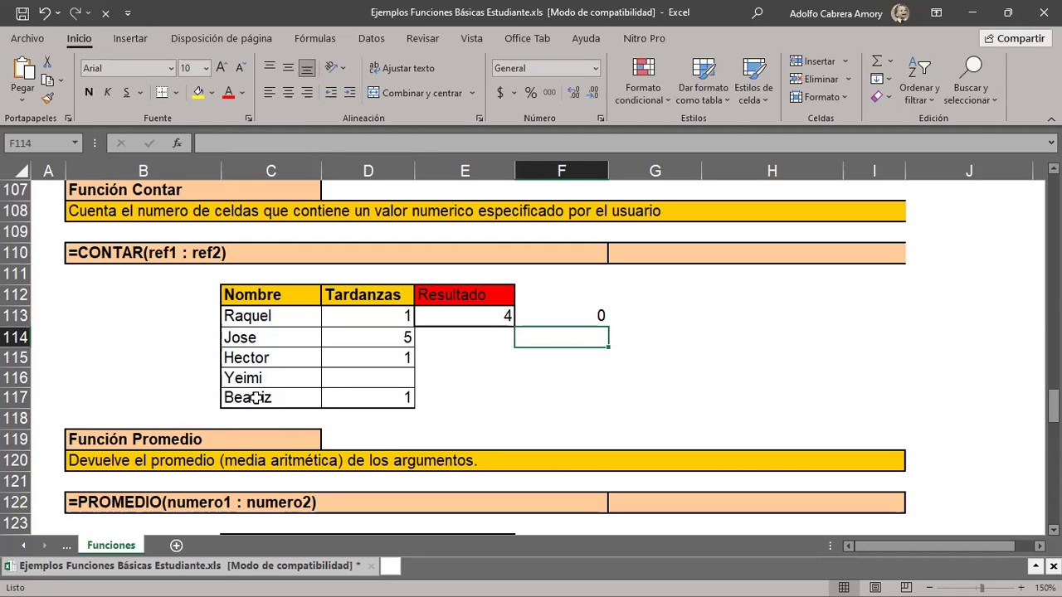
{"action": "mouse_move", "coordinate": [292, 320]}
{"action": "left_mouse_down"}
{"action": "mouse_move", "coordinate": [284, 412]}
{"action": "mouse_move", "coordinate": [283, 395]}
{"action": "left_mouse_up"}
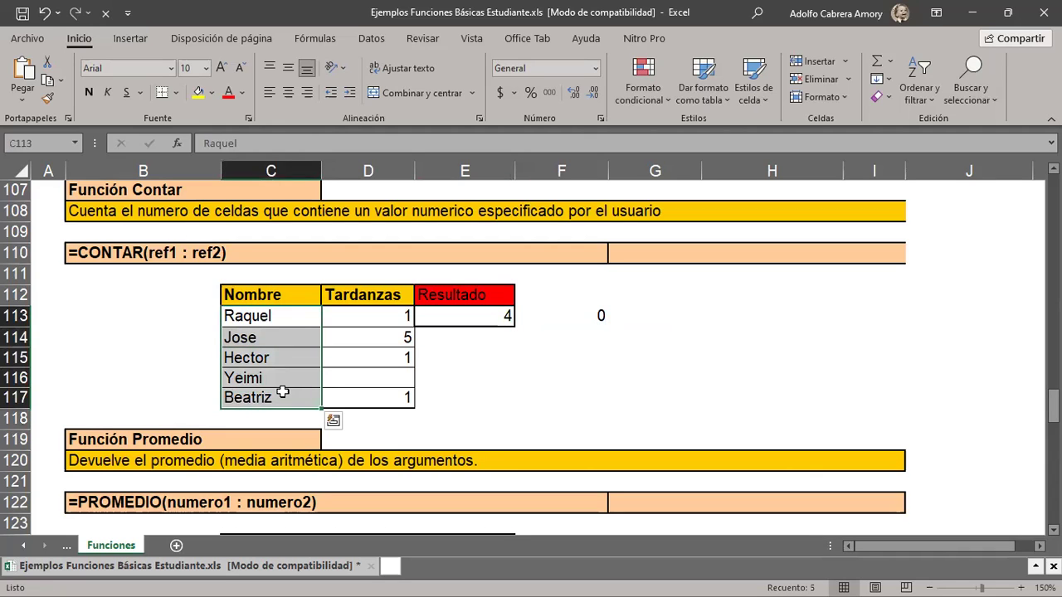
{"action": "left_click", "coordinate": [575, 316]}
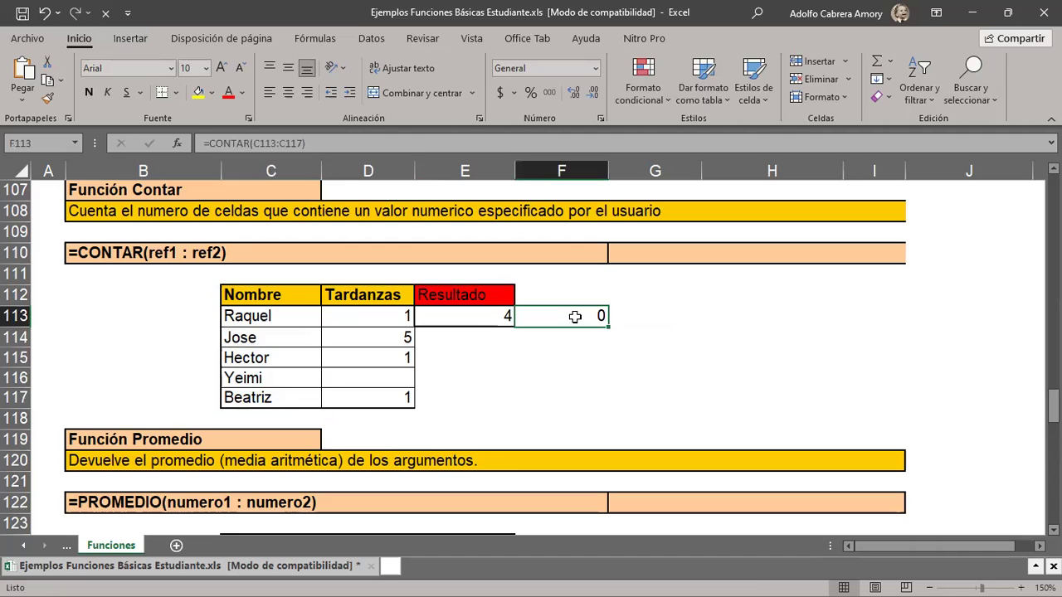
Change F113 to =CONTARA(C113:C117) to count the non-empty names.
{"action": "double_click", "coordinate": [575, 316]}
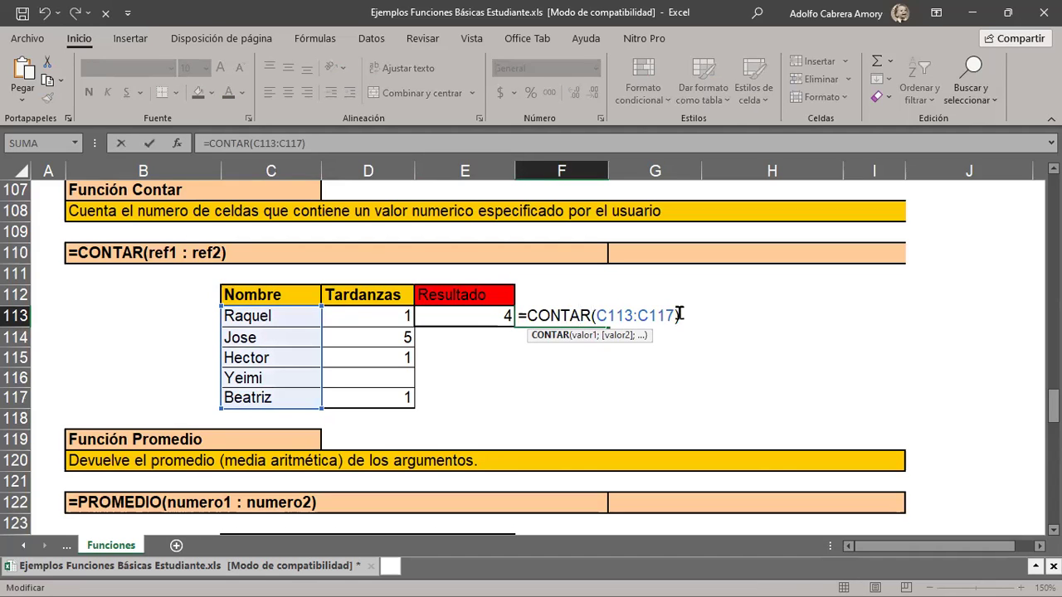
{"action": "type", "text": "A"}
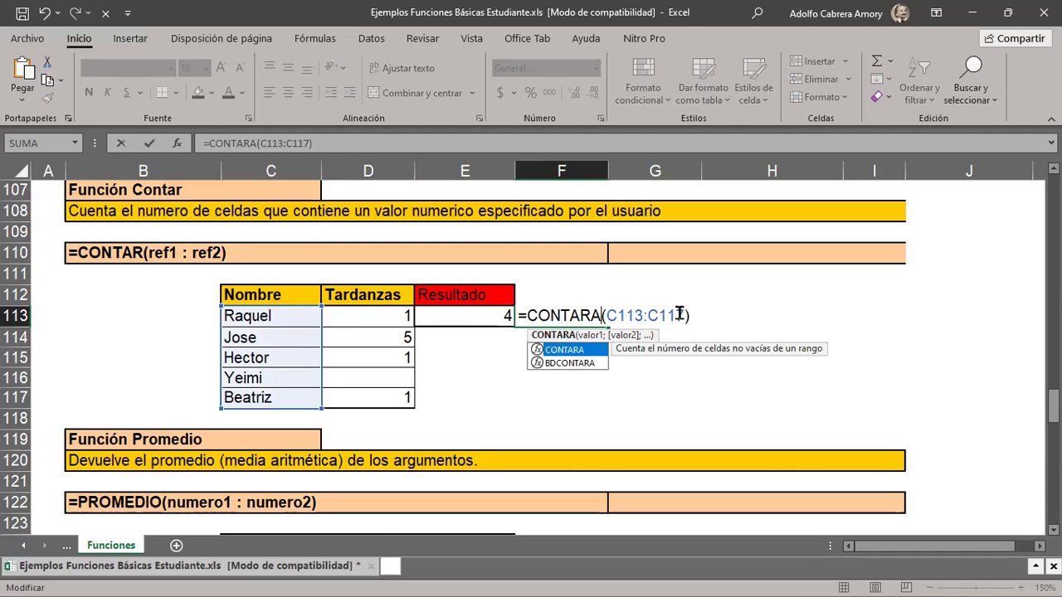
{"action": "key", "text": "Return"}
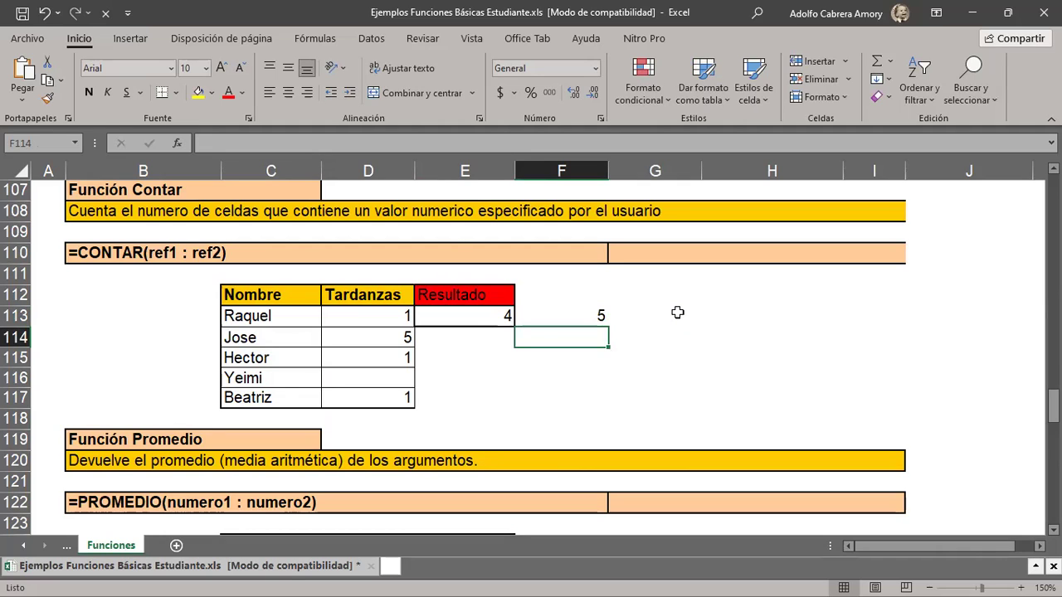
{"action": "left_click", "coordinate": [565, 316]}
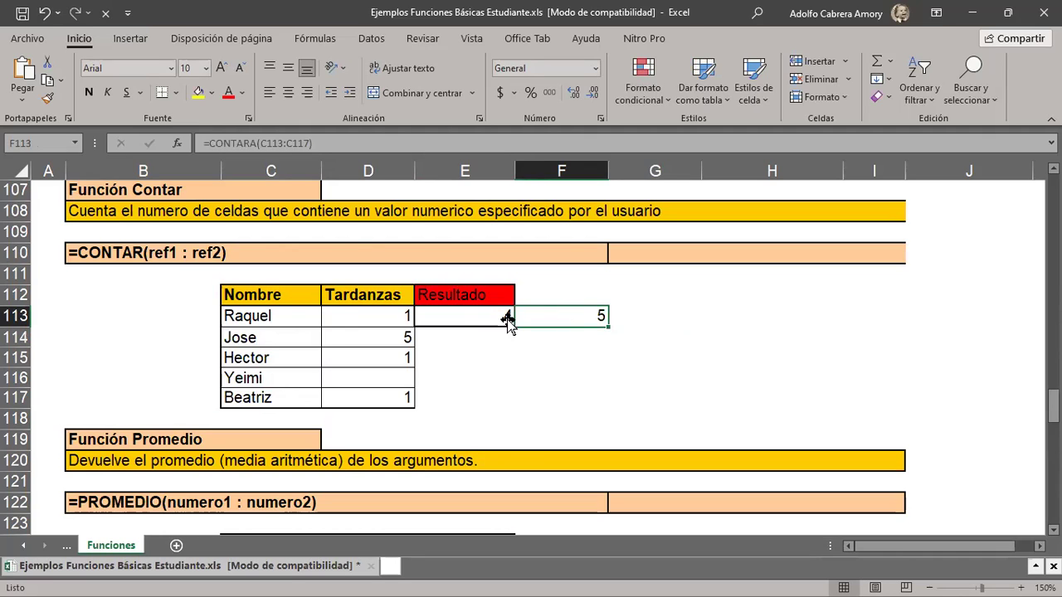
Delete the first name in C113 so F113's count drops to 4.
{"action": "left_click", "coordinate": [298, 316]}
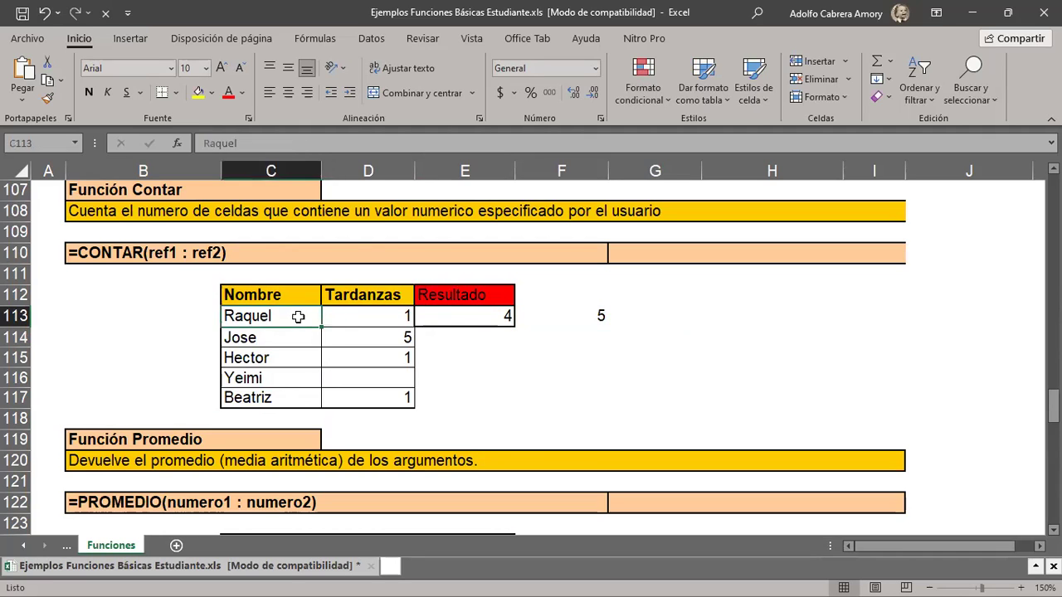
{"action": "left_click", "coordinate": [565, 316]}
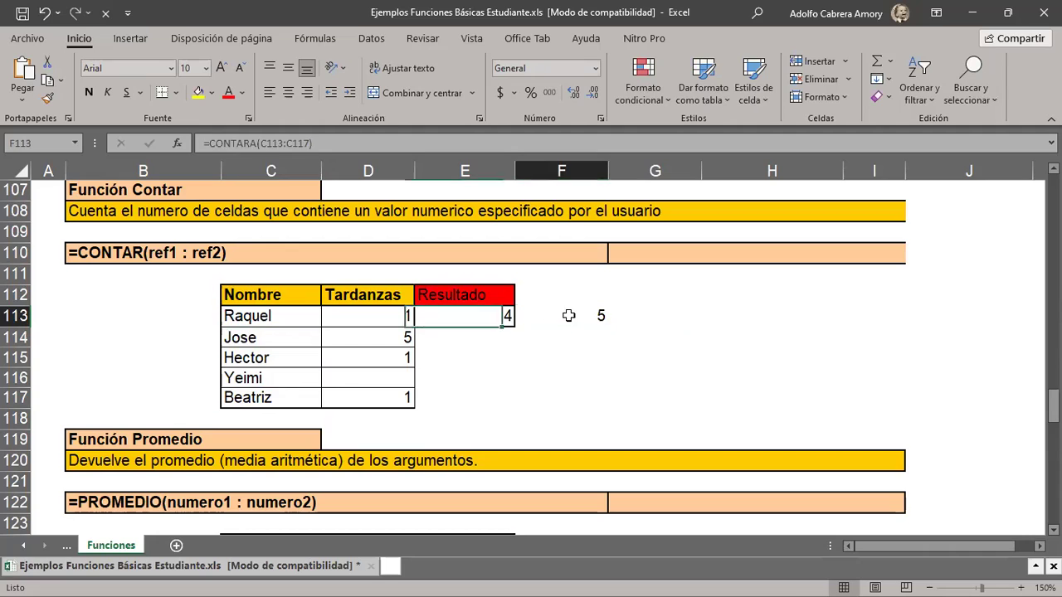
{"action": "left_click", "coordinate": [292, 312]}
{"action": "key", "text": "Delete"}
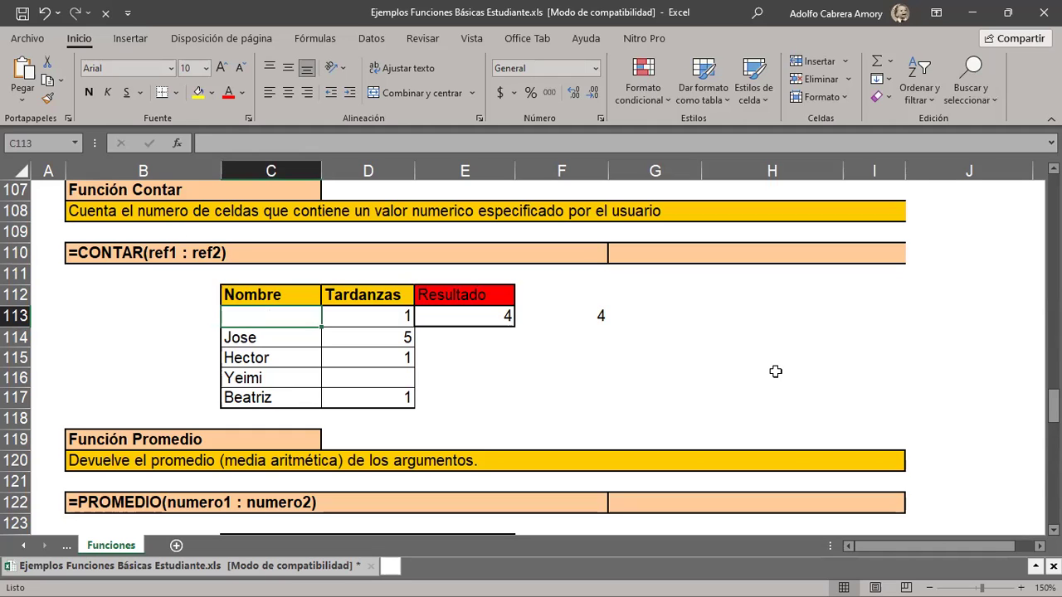
Average row 125's Nota1 and Nota2 in E125 with =PROMEDIO(C125:D125), giving 13.5.
{"action": "scroll", "coordinate": [775, 372], "scroll_direction": "down", "scroll_amount": 2}
{"action": "scroll", "coordinate": [775, 372], "scroll_direction": "down", "scroll_amount": 1}
{"action": "scroll", "coordinate": [775, 372], "scroll_direction": "down", "scroll_amount": 1}
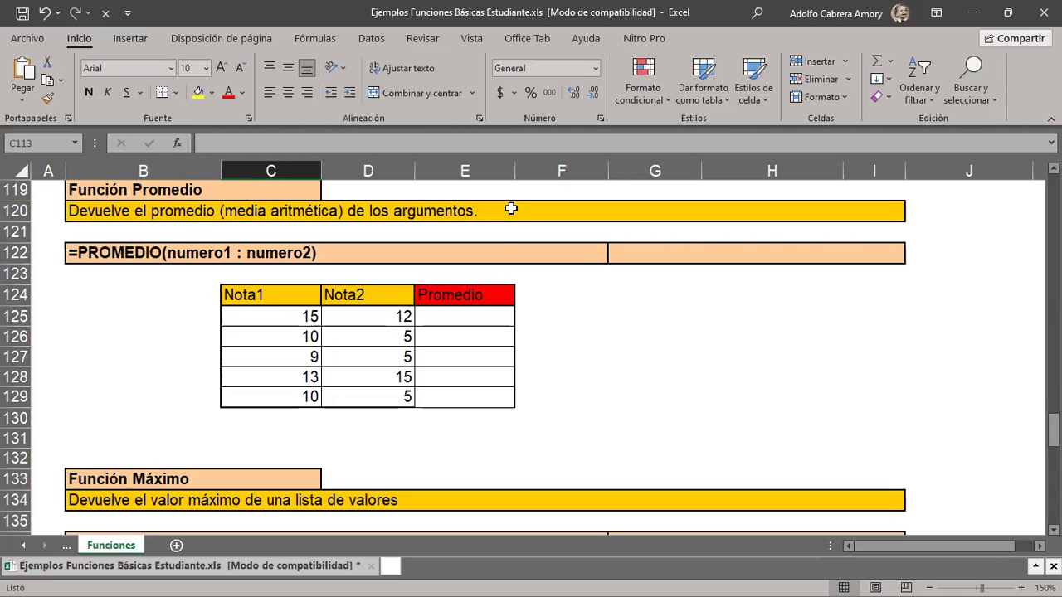
{"action": "left_click", "coordinate": [471, 320]}
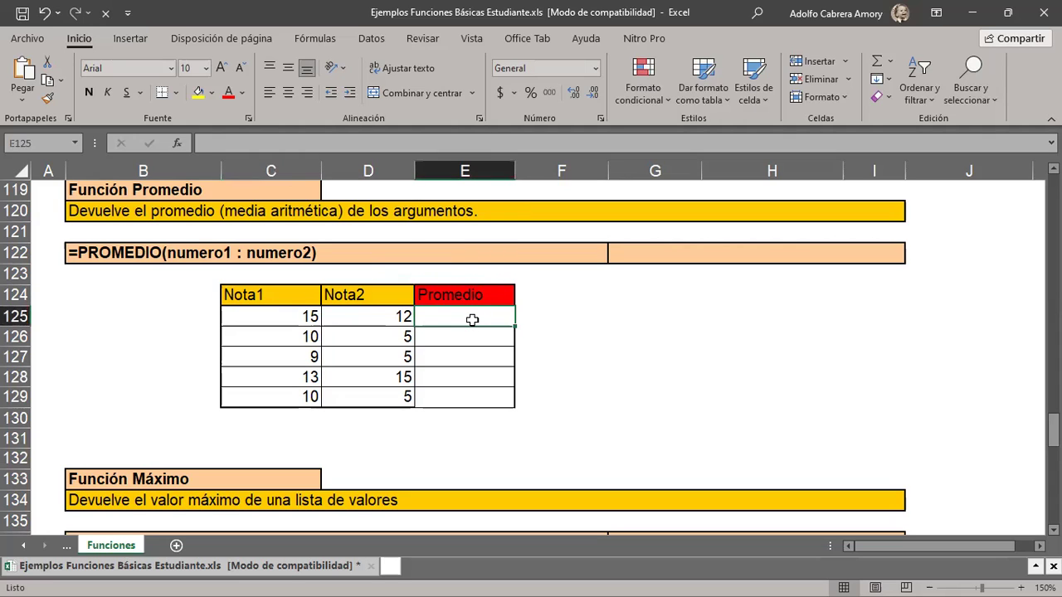
{"action": "type", "text": "="}
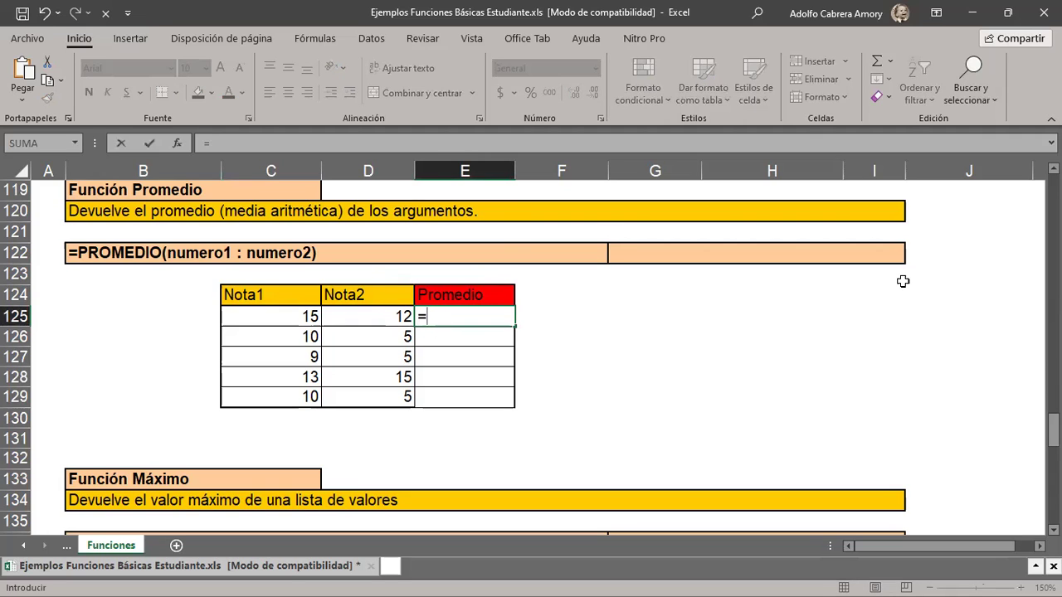
{"action": "type", "text": "PR"}
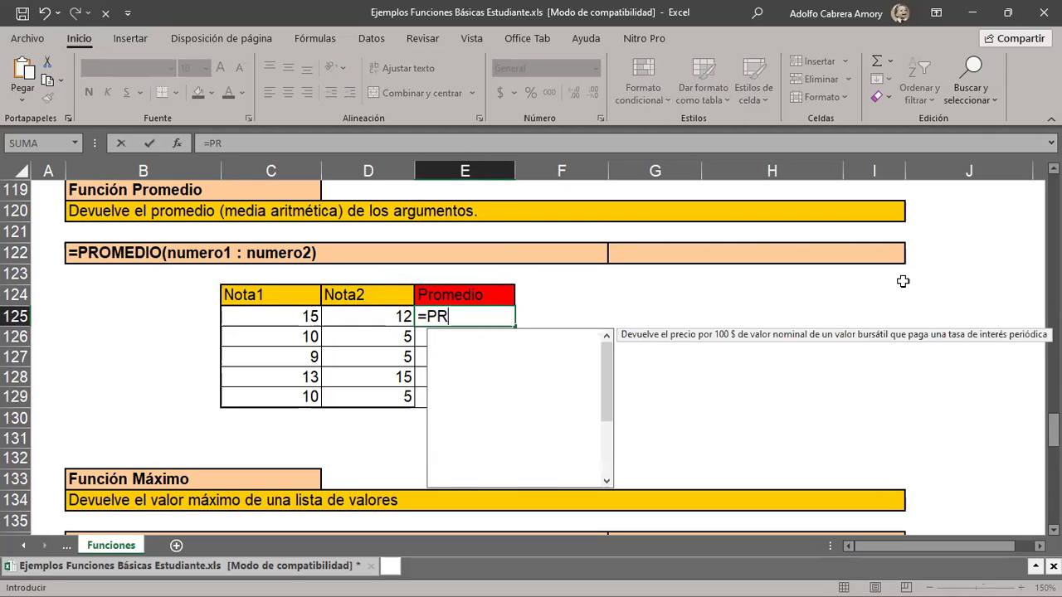
{"action": "type", "text": "OMEDIO"}
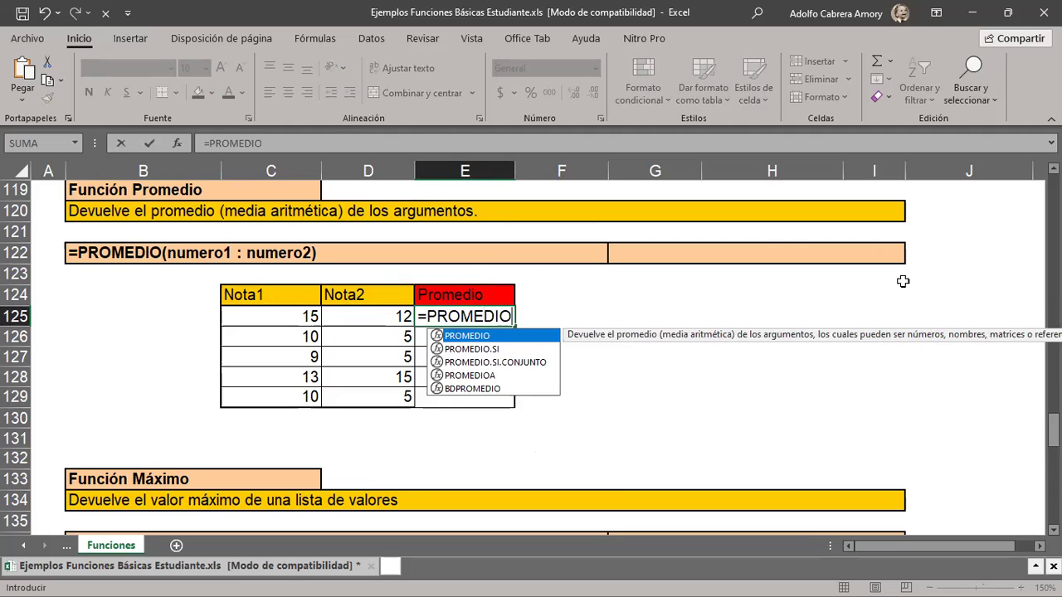
{"action": "type", "text": "("}
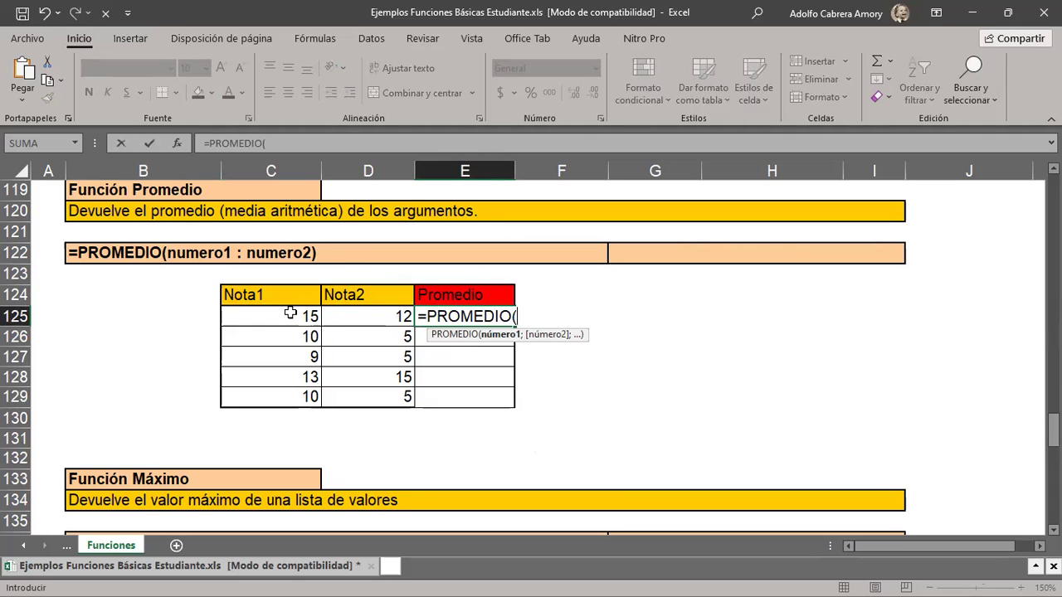
{"action": "left_click", "coordinate": [300, 315]}
{"action": "left_click_drag", "start_coordinate": [300, 315], "coordinate": [352, 316]}
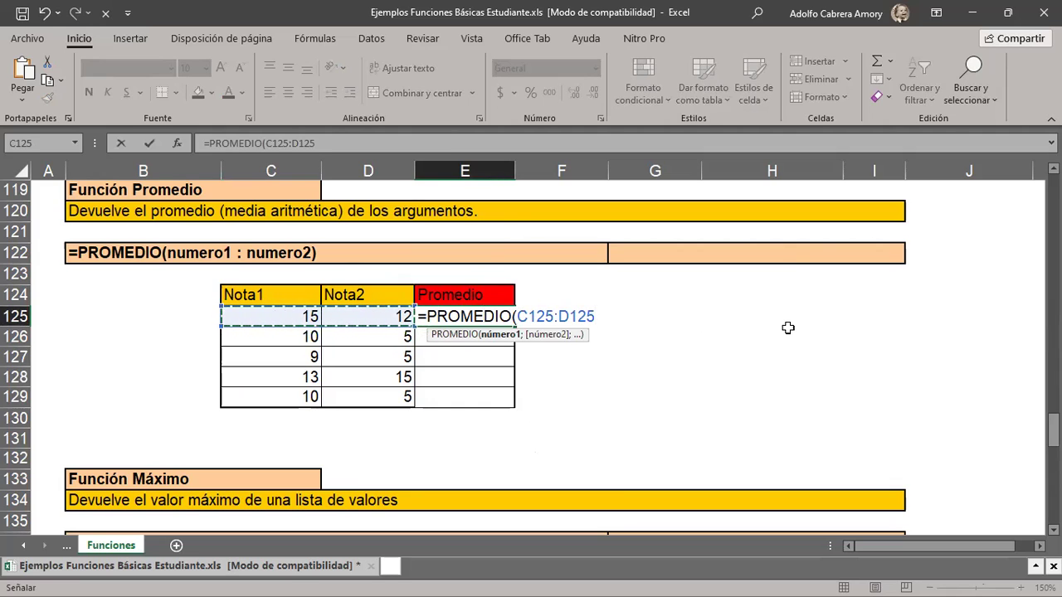
Complete the PROMEDIO formula in E125 and check it against the row-125 Nota1 and Nota2 grades.
{"action": "type", "text": ")"}
{"action": "key", "text": "Return"}
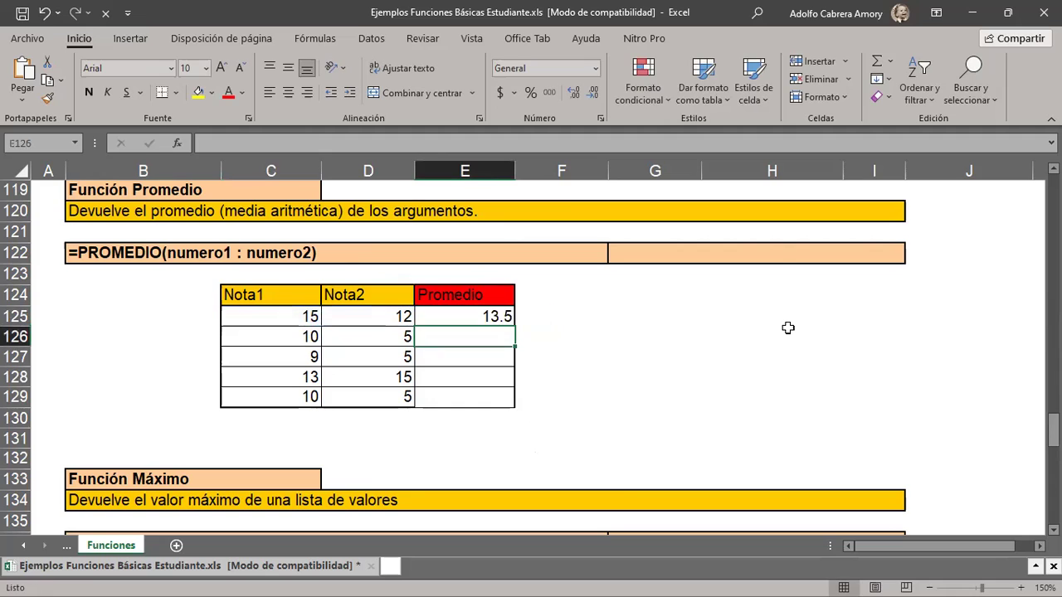
{"action": "left_click", "coordinate": [503, 318]}
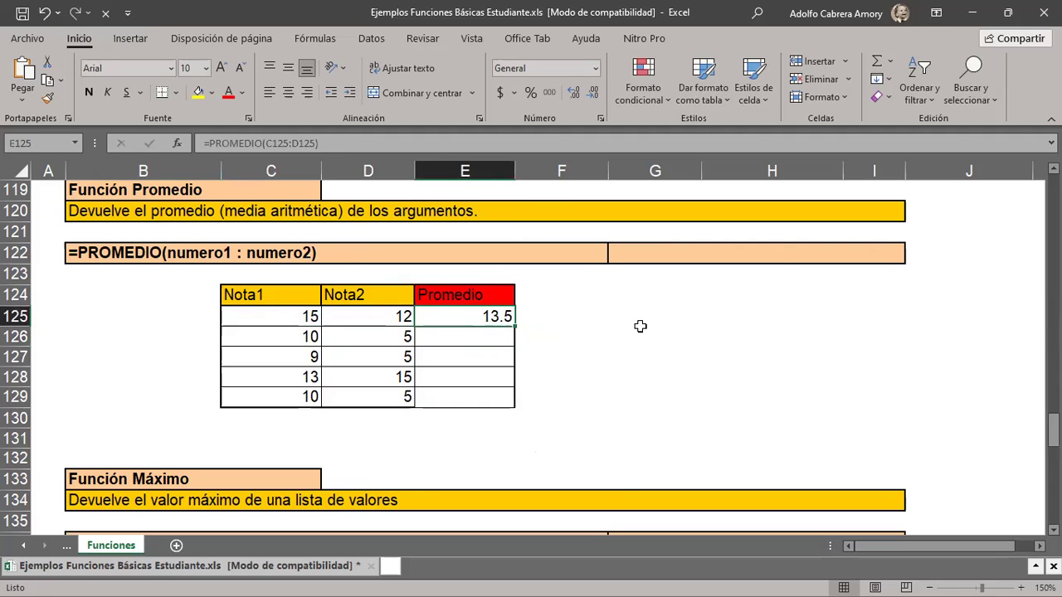
{"action": "left_click", "coordinate": [293, 320]}
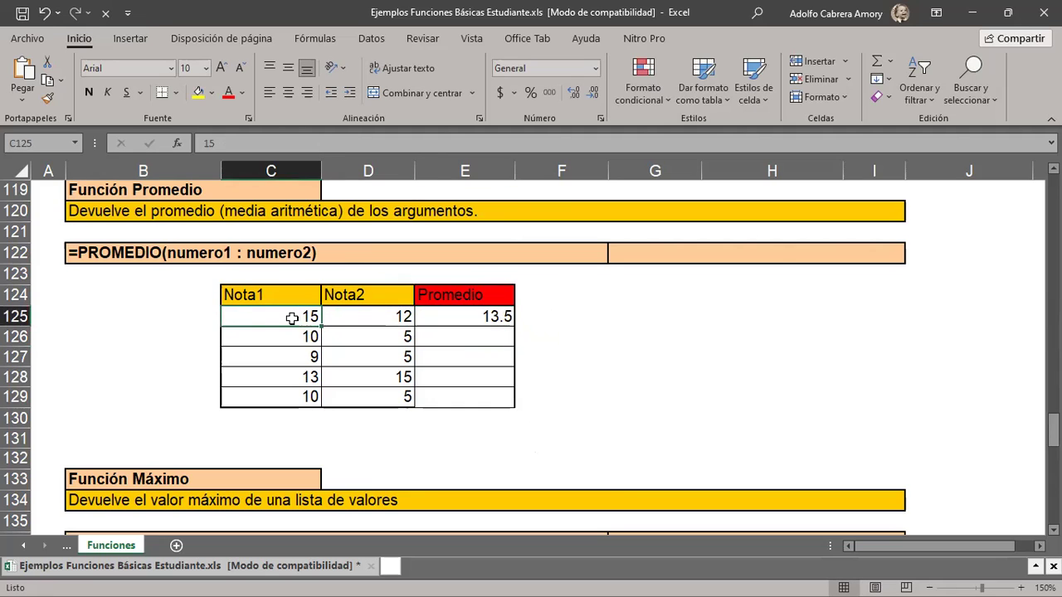
{"action": "left_click", "coordinate": [376, 319]}
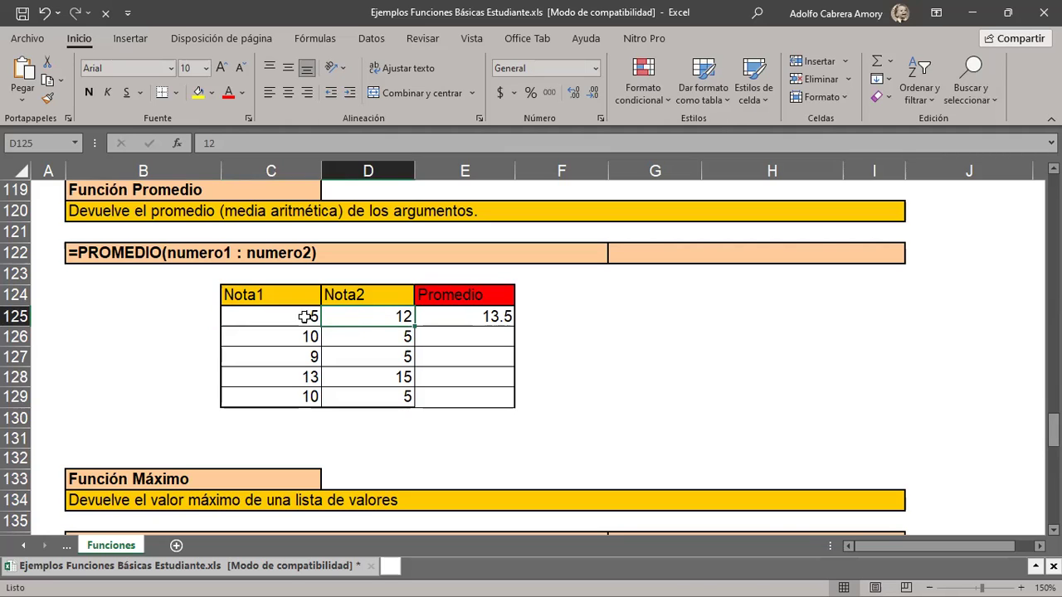
{"action": "left_click_drag", "start_coordinate": [309, 321], "coordinate": [397, 317]}
Copy the E125 average formula down through E129, giving 7.5, 7, 14 and 7.5.
{"action": "left_click", "coordinate": [480, 316]}
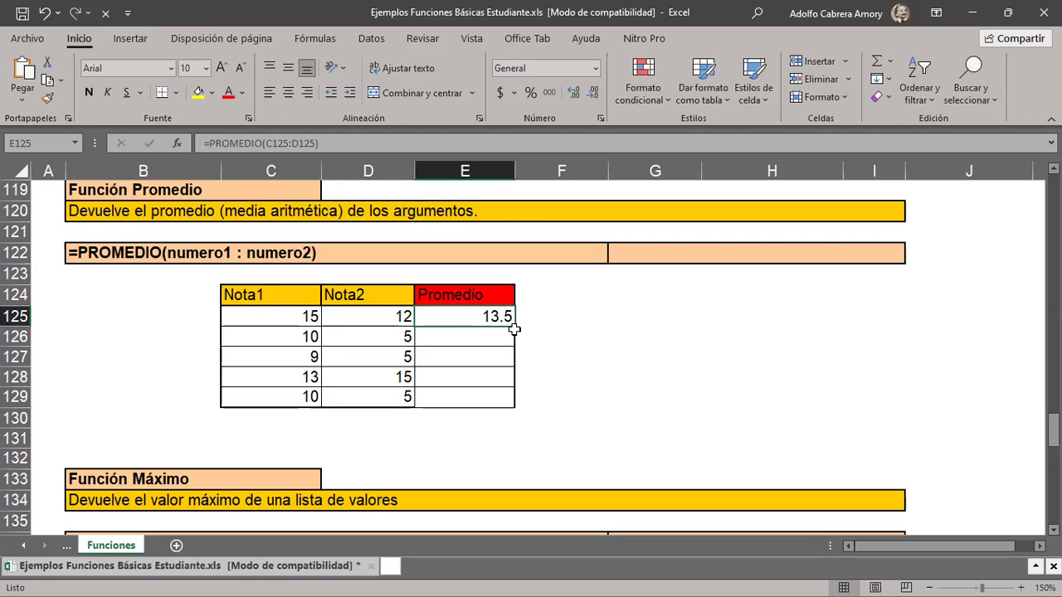
{"action": "left_click_drag", "start_coordinate": [514, 326], "coordinate": [528, 405]}
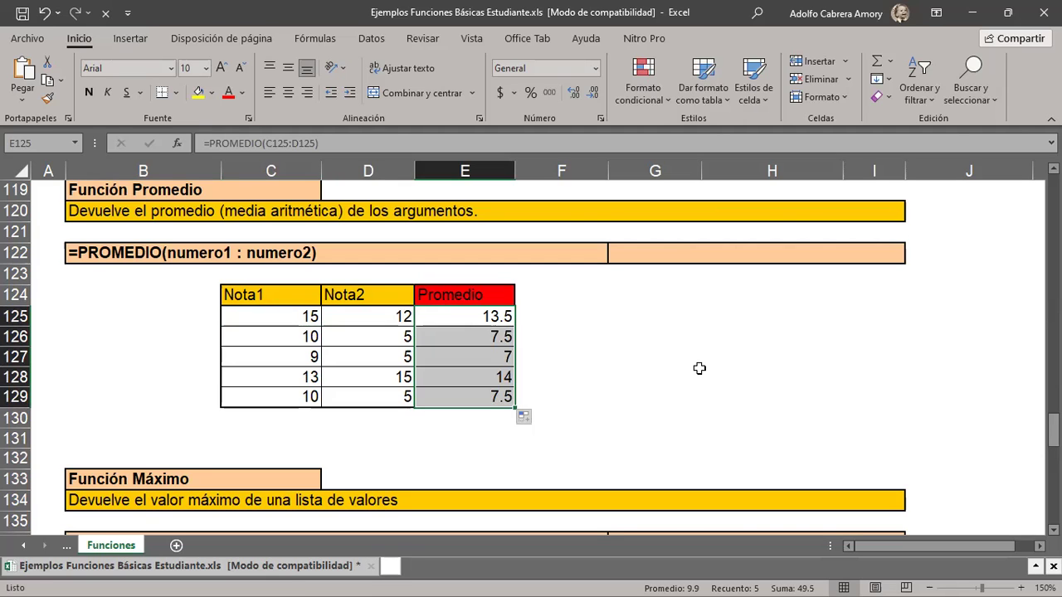
{"action": "scroll", "coordinate": [699, 369], "scroll_direction": "down", "scroll_amount": 1}
Review the Promedio values C139:C143 for Nota Máxima, noting the highest is 15.
{"action": "scroll", "coordinate": [698, 356], "scroll_direction": "down", "scroll_amount": 3}
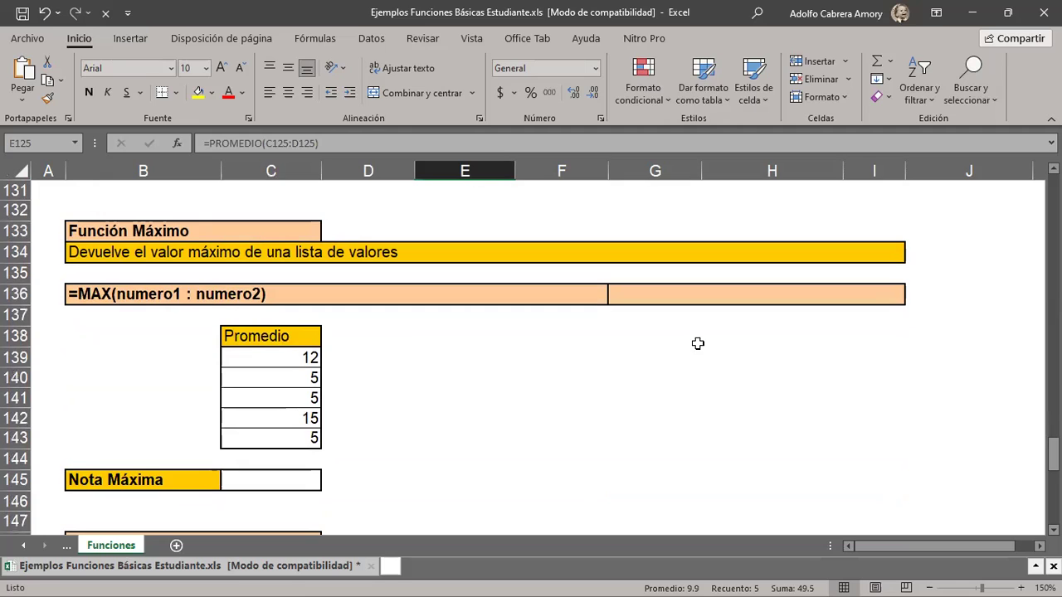
{"action": "left_click", "coordinate": [315, 480]}
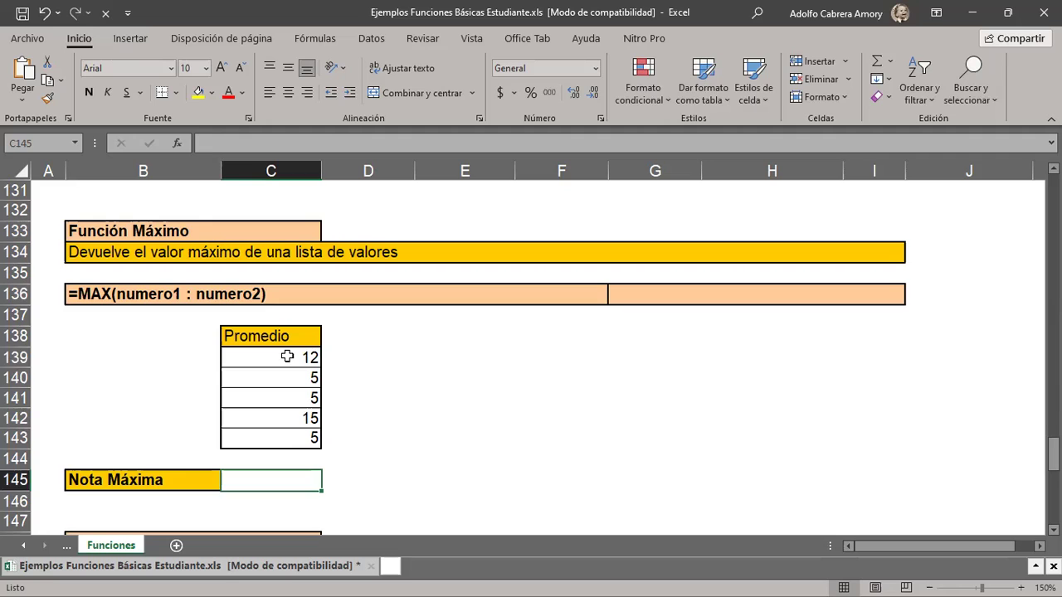
{"action": "left_click_drag", "start_coordinate": [287, 355], "coordinate": [285, 438]}
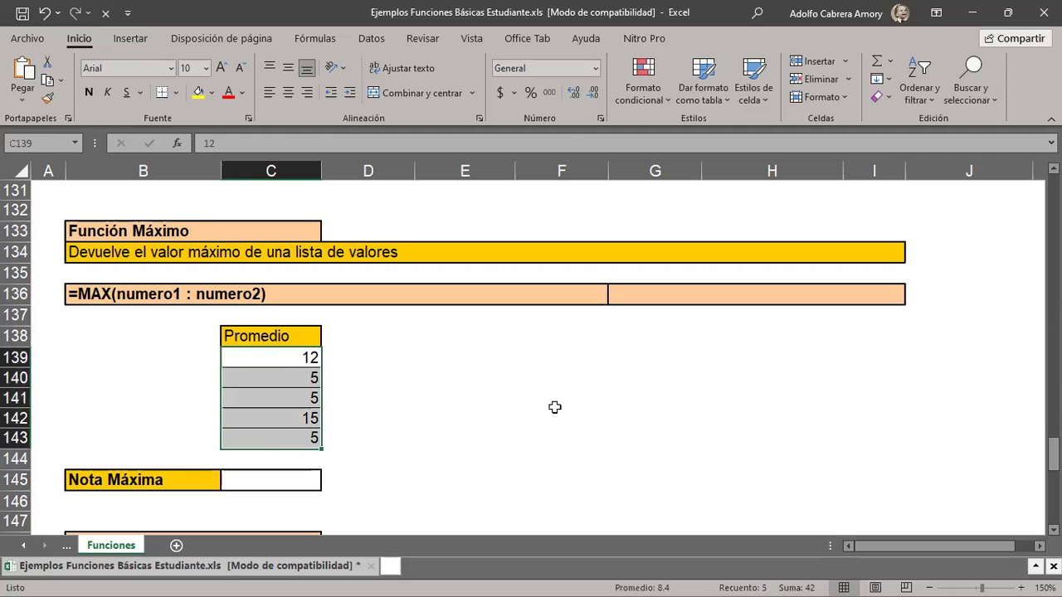
{"action": "left_click", "coordinate": [294, 420]}
{"action": "scroll", "coordinate": [425, 412], "scroll_direction": "down", "scroll_amount": 2}
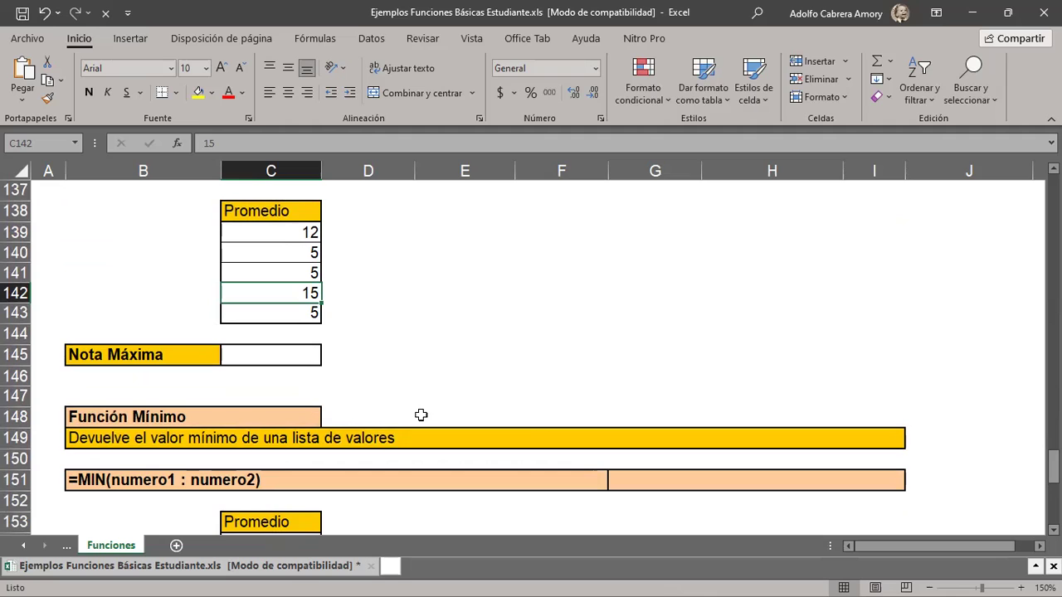
{"action": "scroll", "coordinate": [421, 415], "scroll_direction": "up", "scroll_amount": 1}
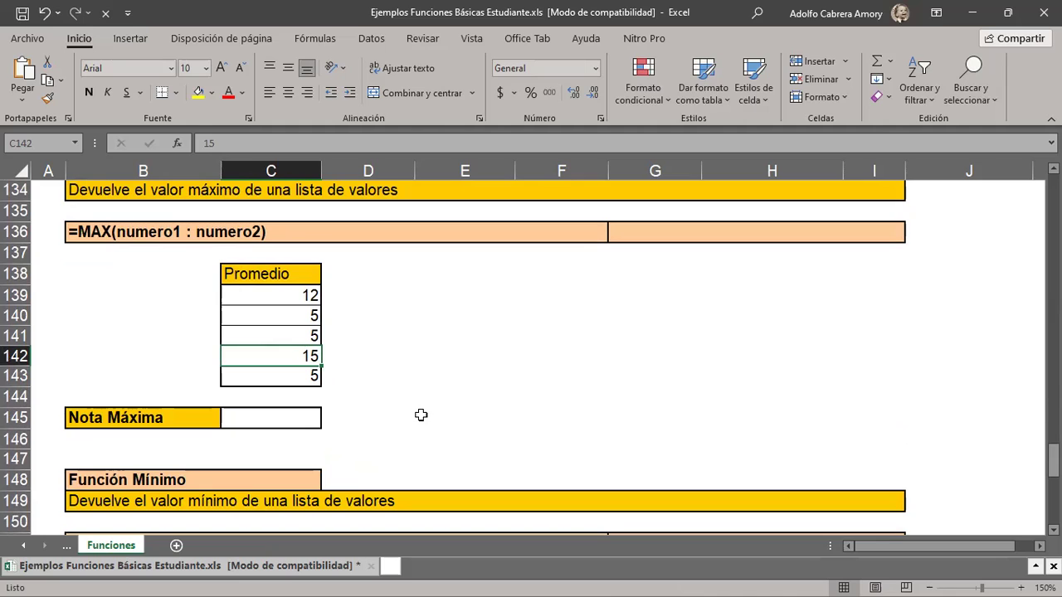
Enter =MAX(C139:C143) in C145 so Nota Máxima returns 15.
{"action": "left_click", "coordinate": [283, 423]}
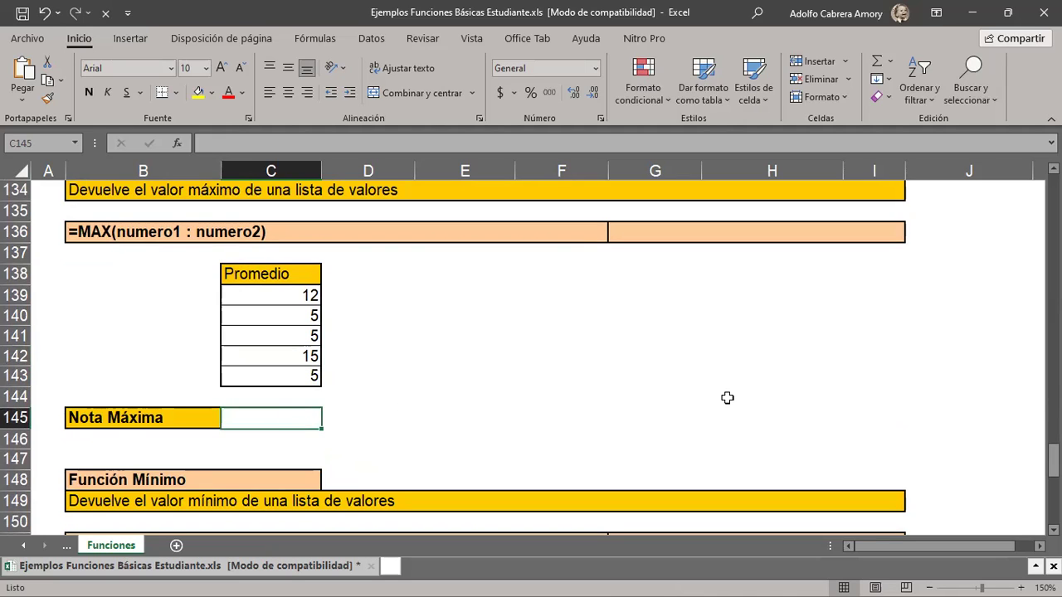
{"action": "type", "text": "="}
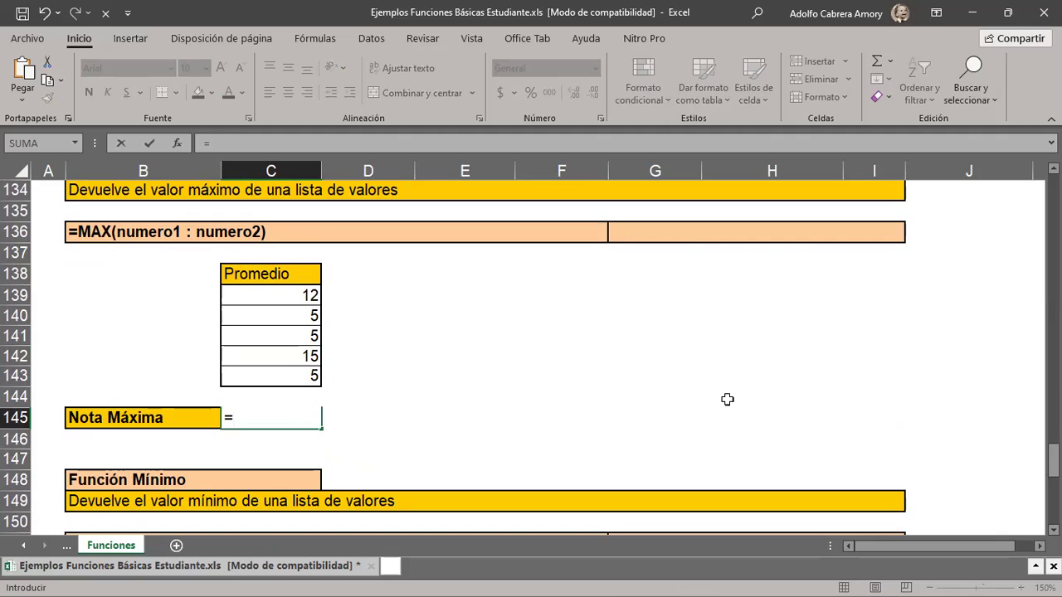
{"action": "type", "text": "MAX("}
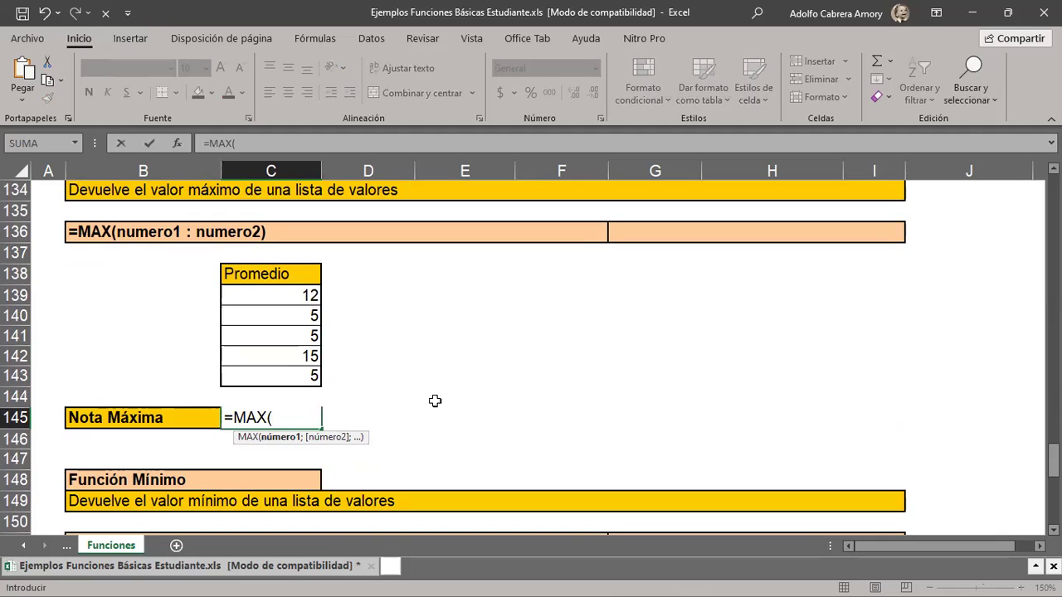
{"action": "left_click_drag", "start_coordinate": [285, 304], "coordinate": [284, 376]}
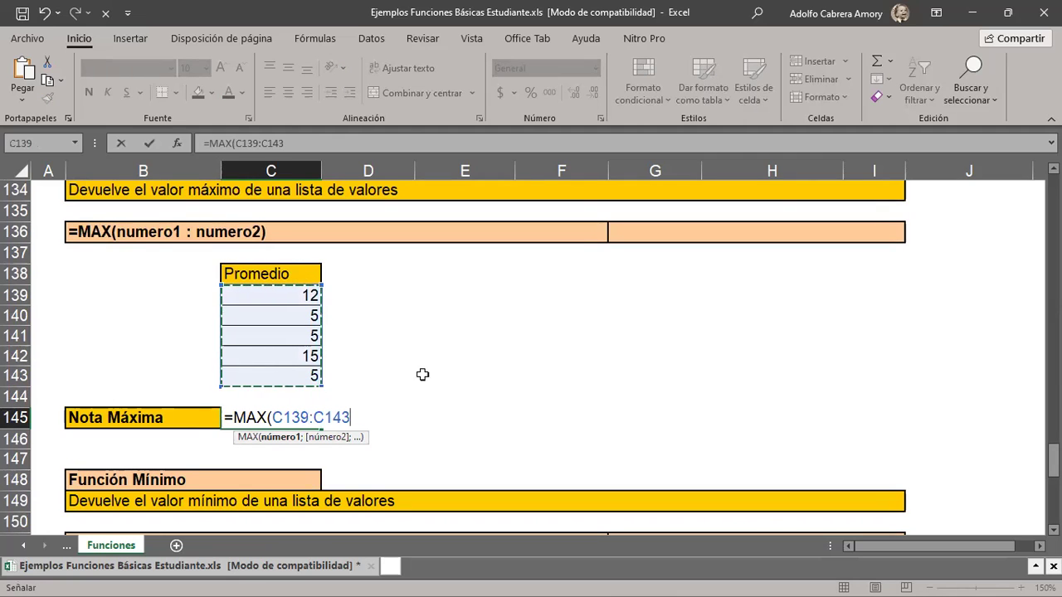
{"action": "type", "text": ")"}
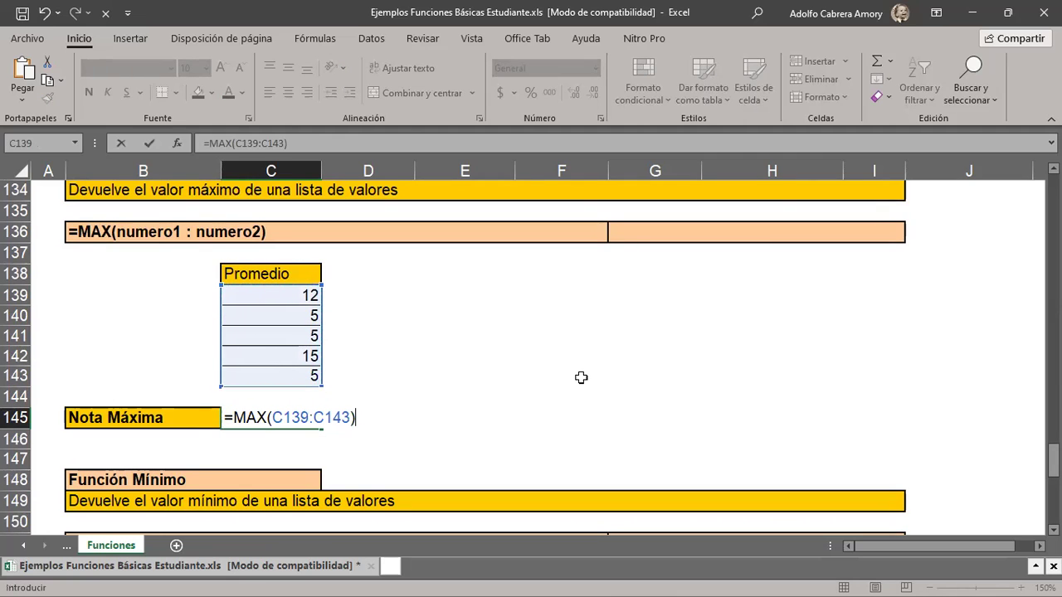
{"action": "key", "text": "Return"}
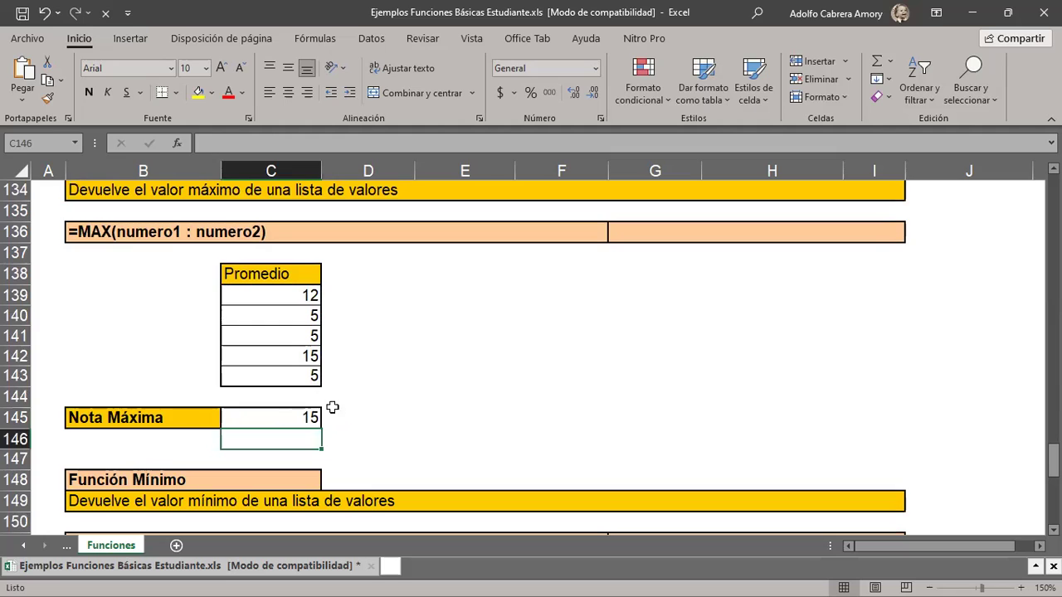
{"action": "left_click", "coordinate": [285, 415]}
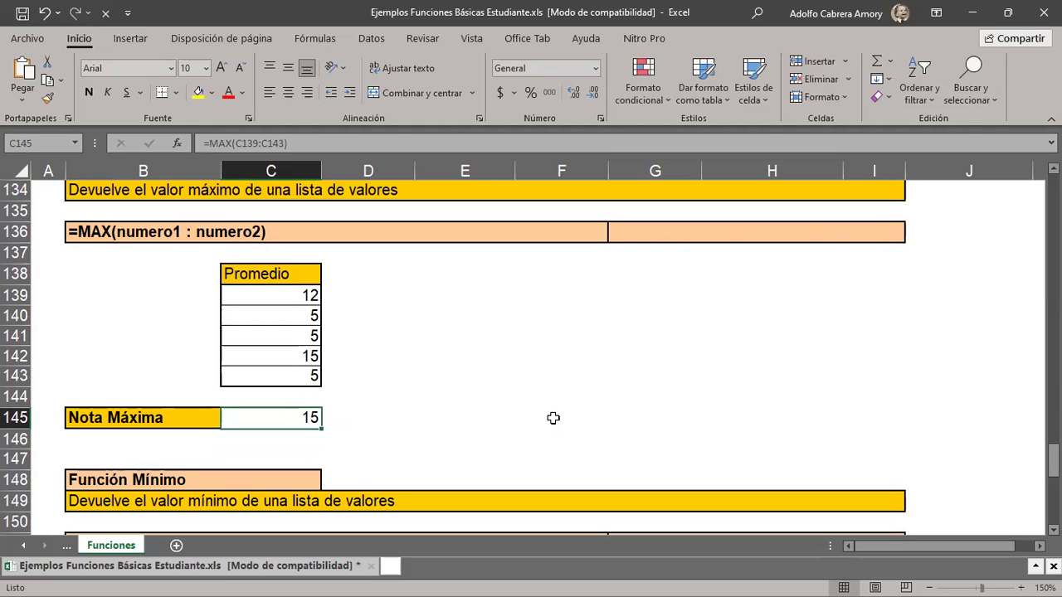
Review the MIN example's syntax, description and the Promedio values C154:C158.
{"action": "scroll", "coordinate": [554, 418], "scroll_direction": "down", "scroll_amount": 1}
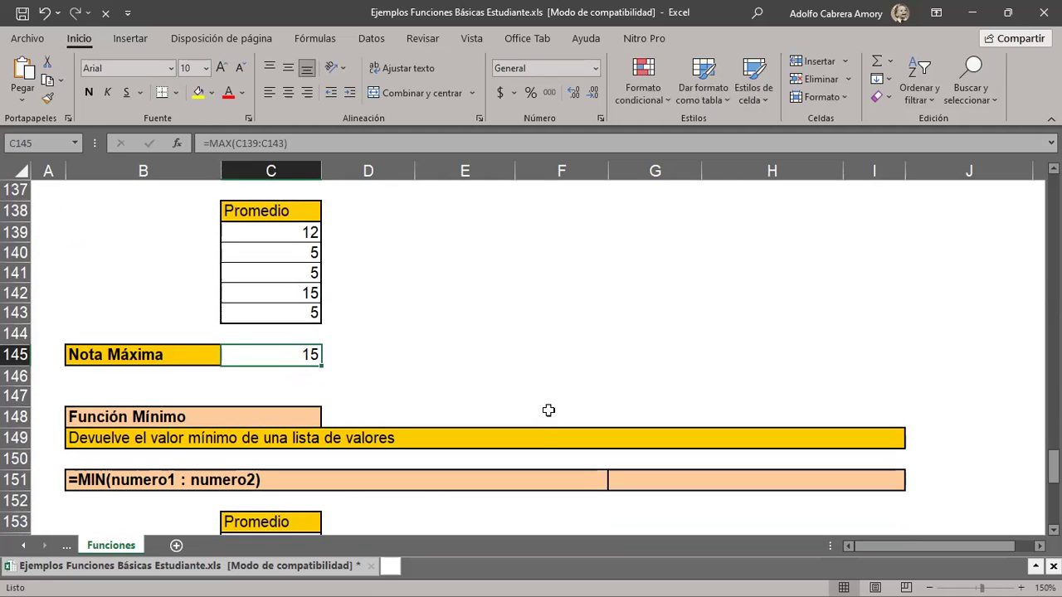
{"action": "scroll", "coordinate": [548, 410], "scroll_direction": "down", "scroll_amount": 2}
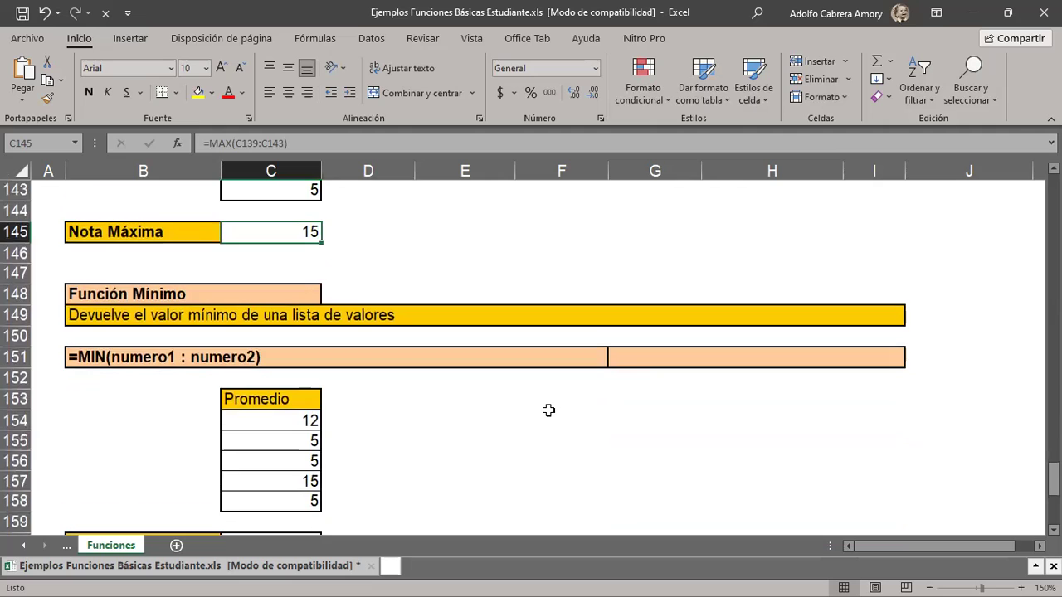
{"action": "scroll", "coordinate": [549, 410], "scroll_direction": "down", "scroll_amount": 1}
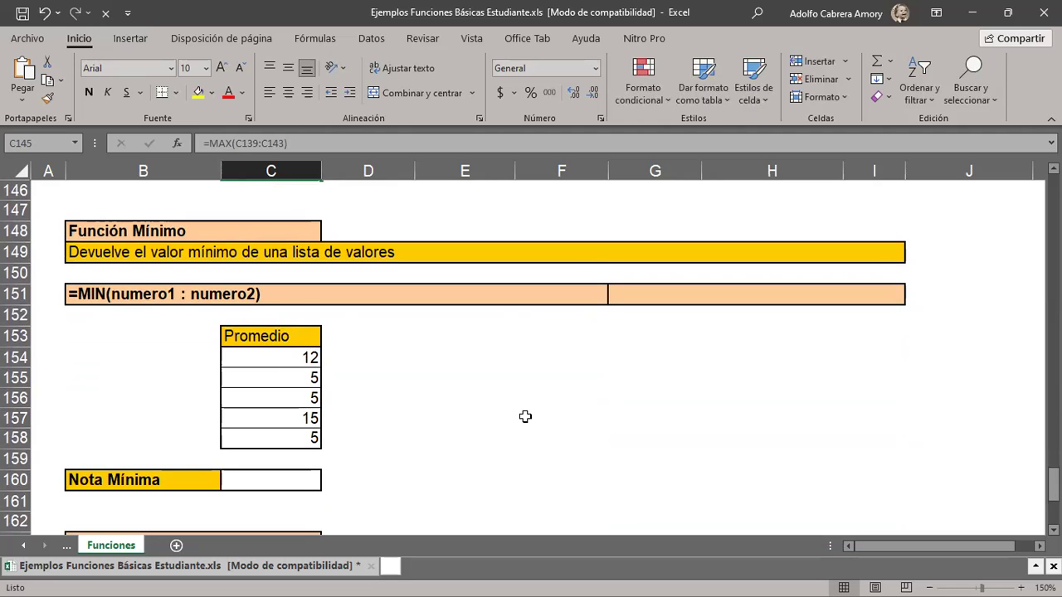
{"action": "left_click", "coordinate": [122, 290]}
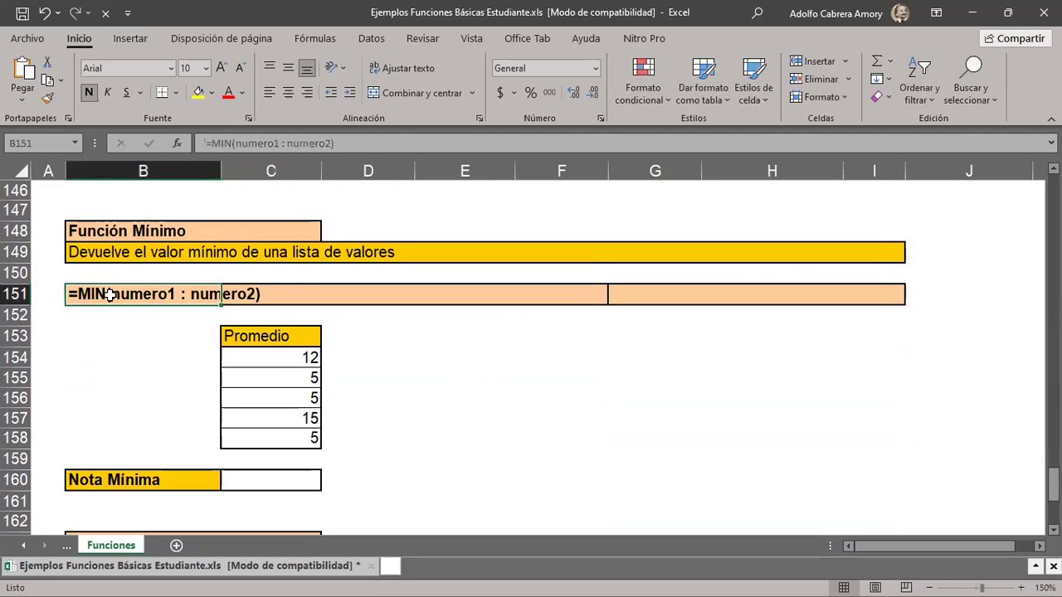
{"action": "left_click", "coordinate": [137, 256]}
{"action": "left_click_drag", "start_coordinate": [138, 256], "coordinate": [382, 249]}
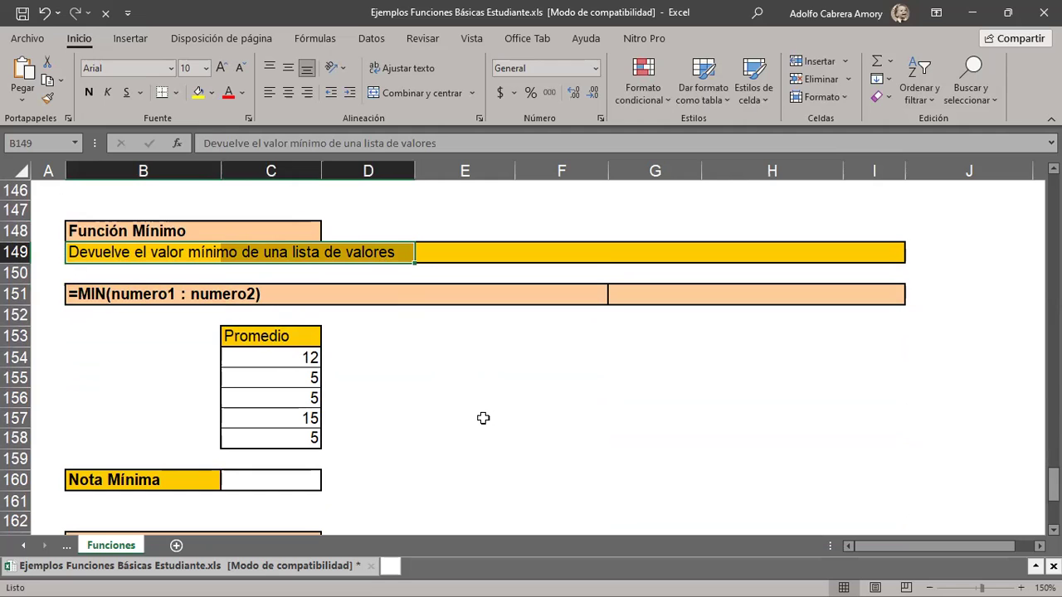
{"action": "left_click_drag", "start_coordinate": [282, 357], "coordinate": [271, 444]}
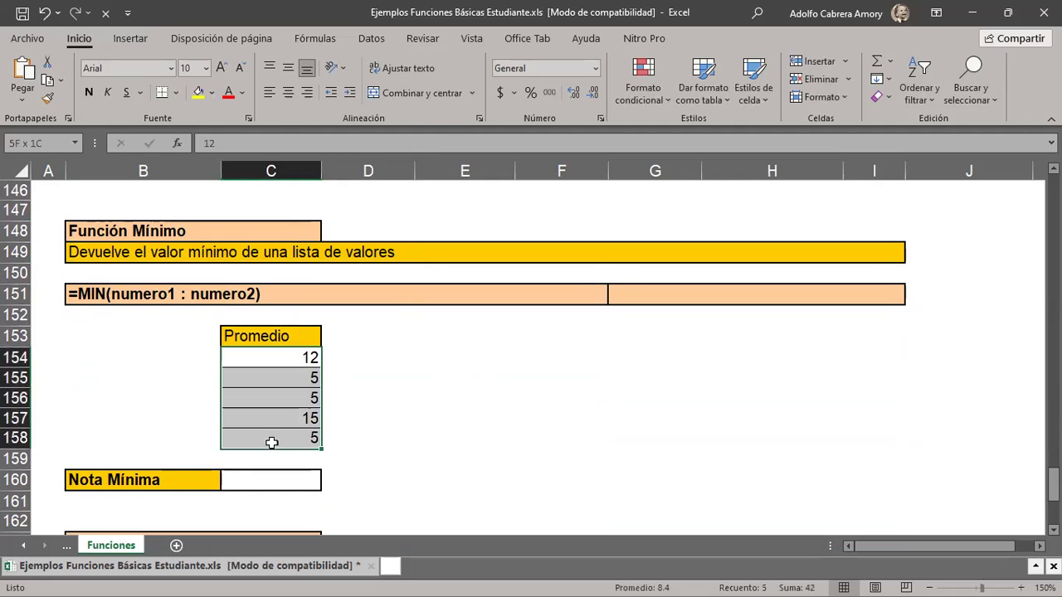
{"action": "mouse_move", "coordinate": [254, 379]}
{"action": "left_mouse_down"}
{"action": "mouse_move", "coordinate": [255, 405]}
{"action": "mouse_move", "coordinate": [254, 397]}
{"action": "left_mouse_up"}
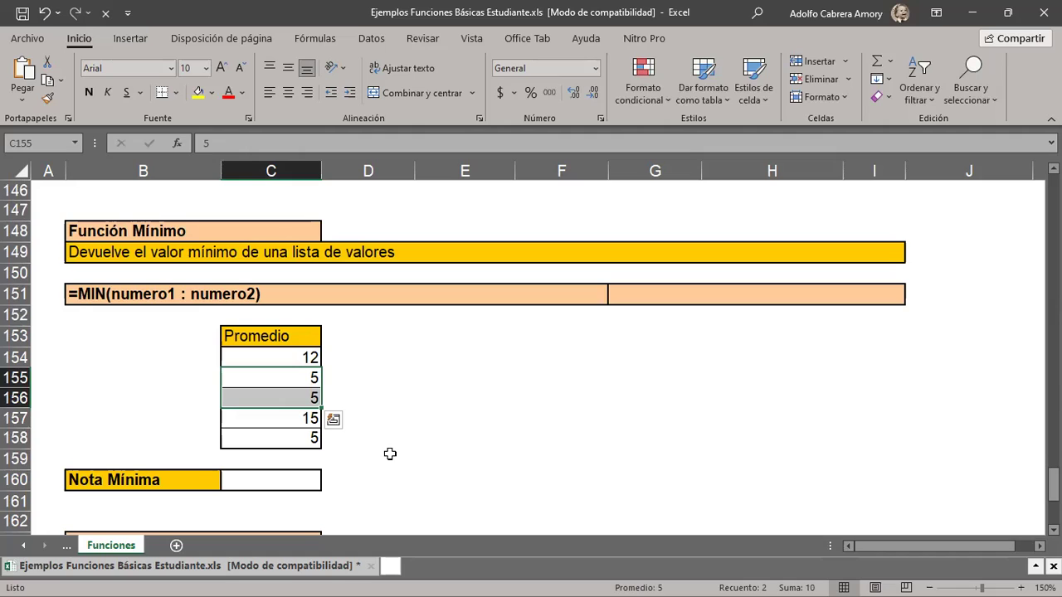
Enter =MIN(C154:C158) in C160 so Nota Mínima returns 5.
{"action": "key", "text": "Down"}
{"action": "key", "text": "Down"}
{"action": "key", "text": "Down"}
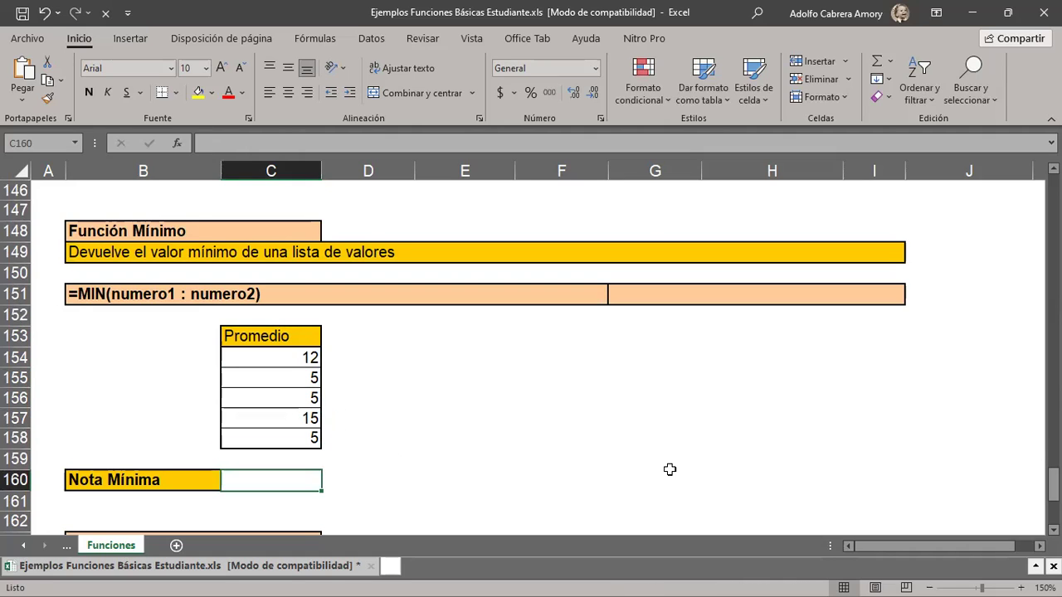
{"action": "type", "text": "="}
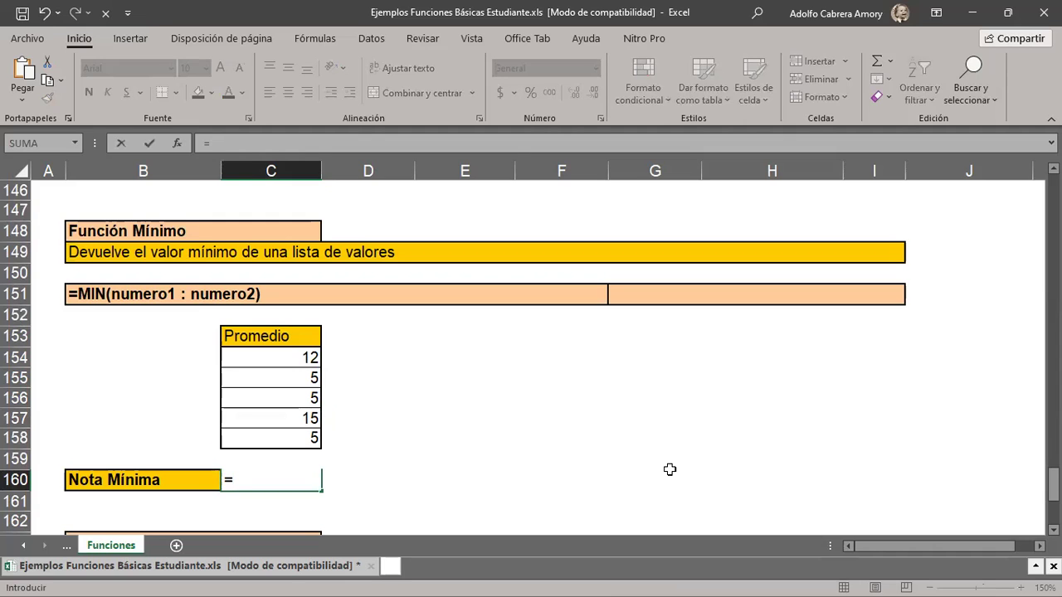
{"action": "type", "text": "MIN("}
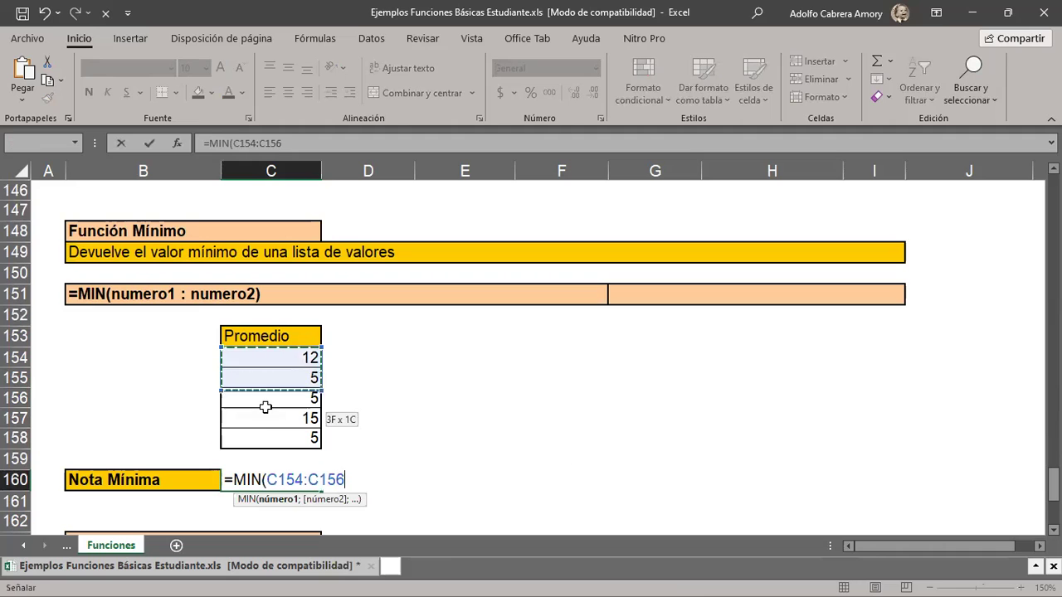
{"action": "left_click_drag", "start_coordinate": [265, 357], "coordinate": [274, 439]}
{"action": "type", "text": ")"}
{"action": "key", "text": "Return"}
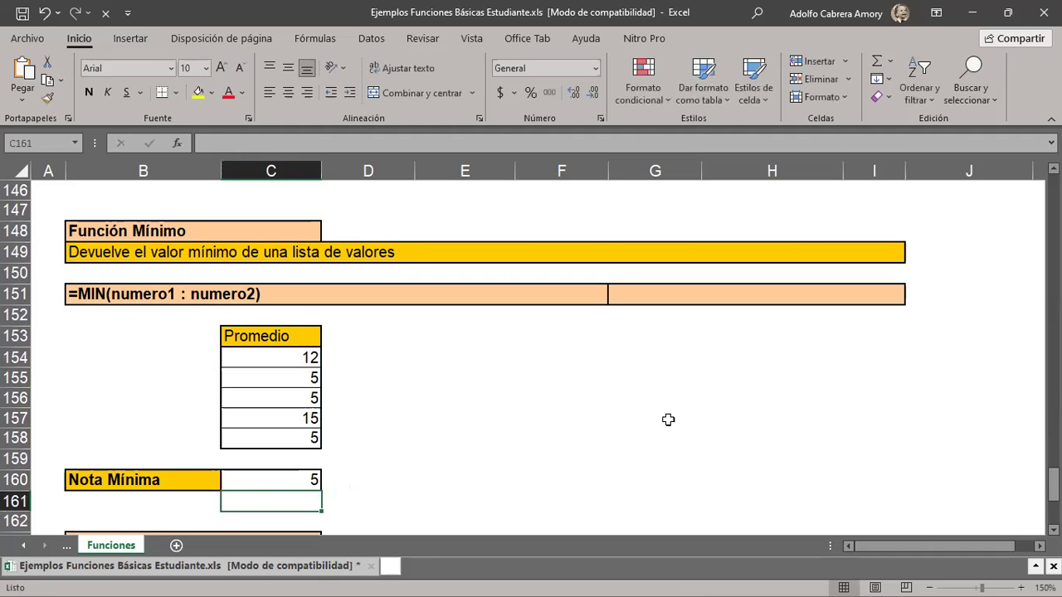
Scroll to the Contar.si example and review its syntax, the Genero column and the Mujeres cell G170.
{"action": "scroll", "coordinate": [668, 420], "scroll_direction": "down", "scroll_amount": 2}
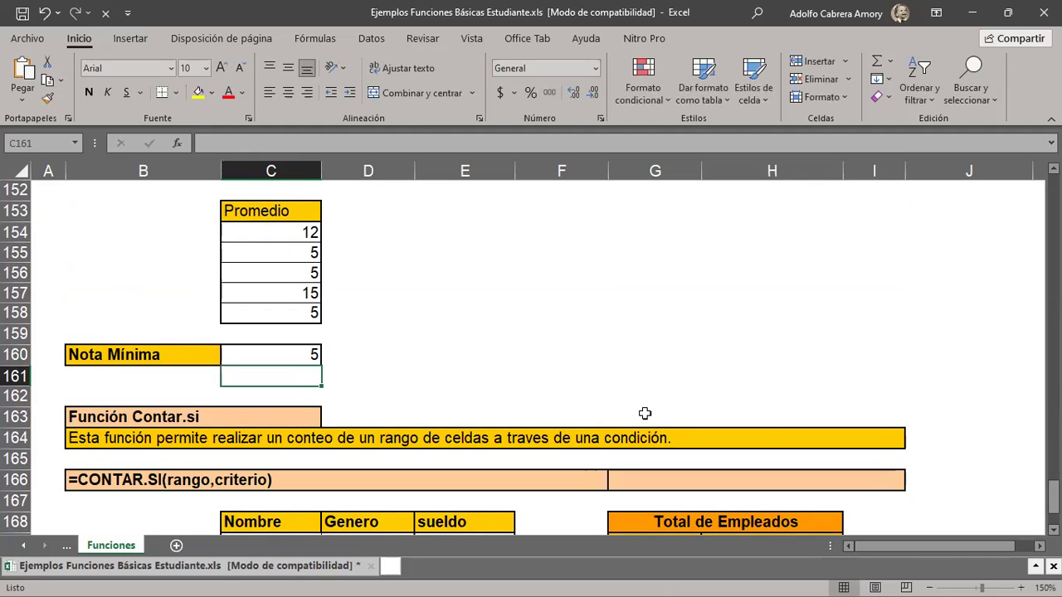
{"action": "scroll", "coordinate": [644, 414], "scroll_direction": "down", "scroll_amount": 2}
{"action": "scroll", "coordinate": [645, 413], "scroll_direction": "down", "scroll_amount": 1}
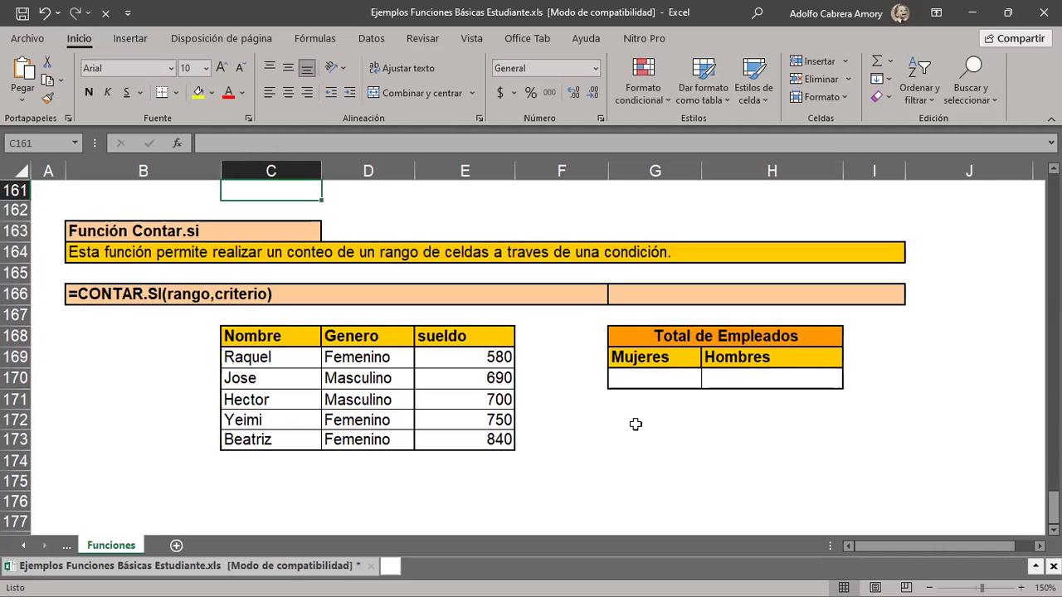
{"action": "left_click", "coordinate": [142, 294]}
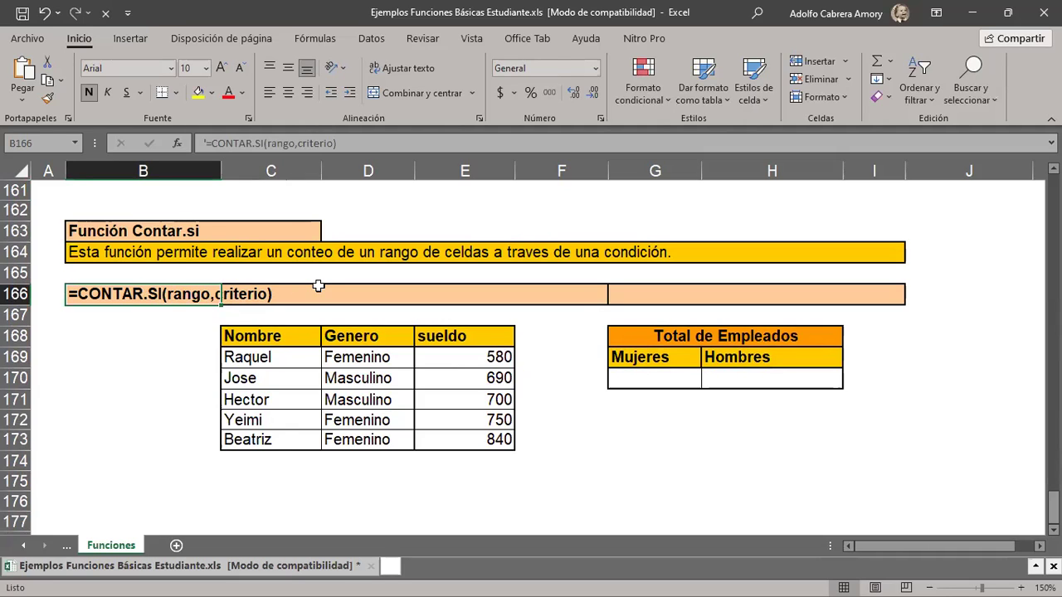
{"action": "left_click", "coordinate": [666, 382]}
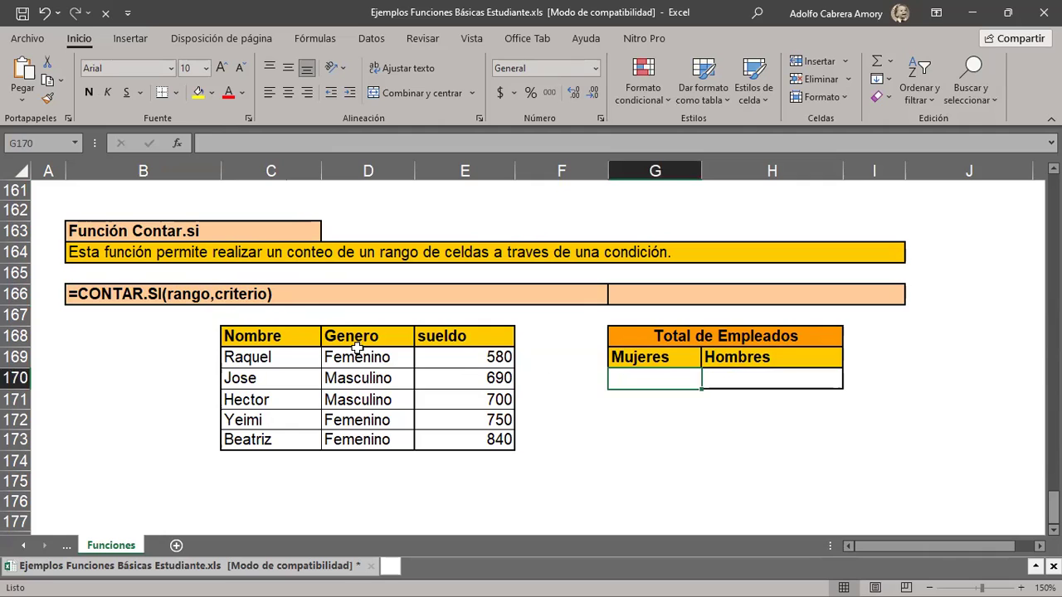
{"action": "left_click_drag", "start_coordinate": [351, 342], "coordinate": [380, 444]}
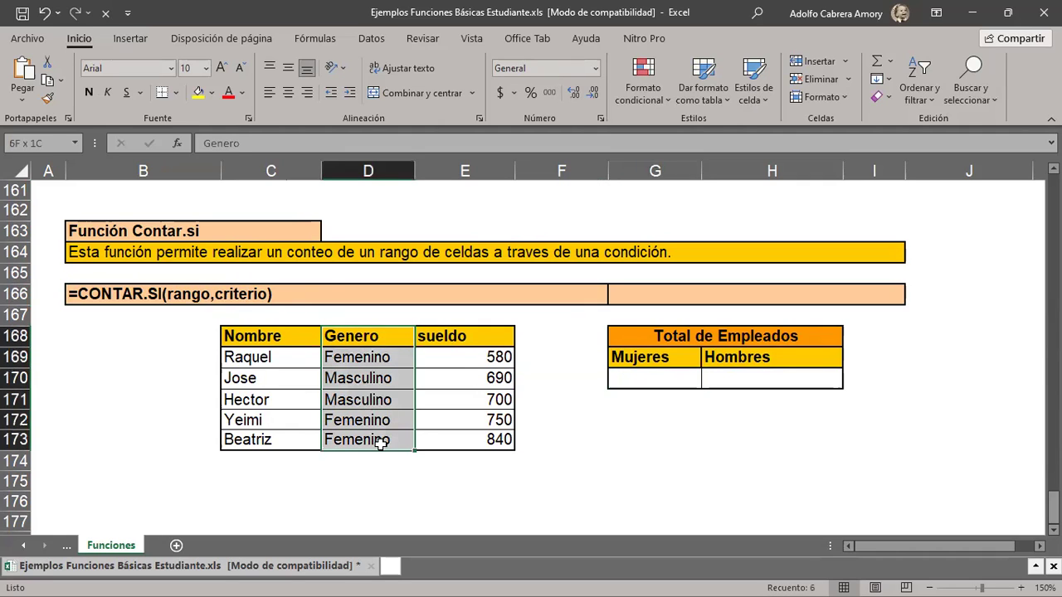
{"action": "left_click", "coordinate": [653, 382]}
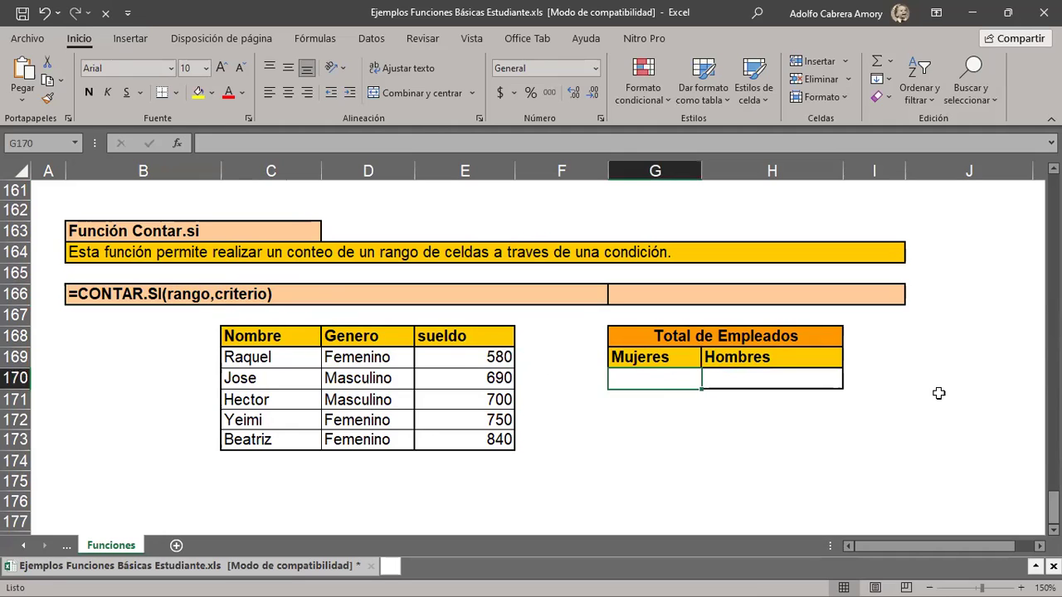
Enter =CONTAR.SI(D169:D173;"FEMENINO") in G170 so Mujeres returns 3.
{"action": "type", "text": "="}
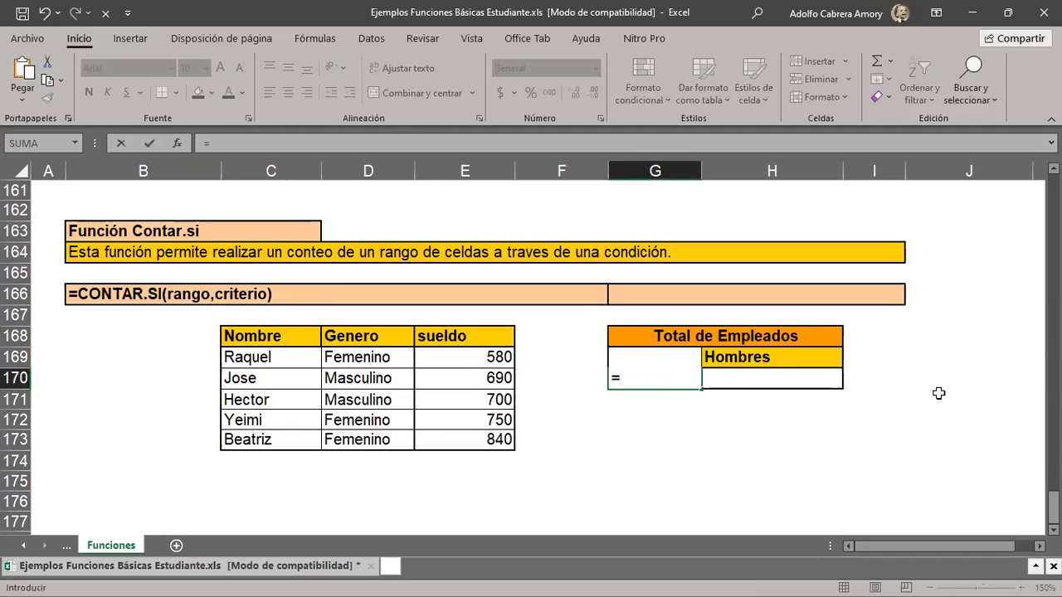
{"action": "type", "text": "CONTAR"}
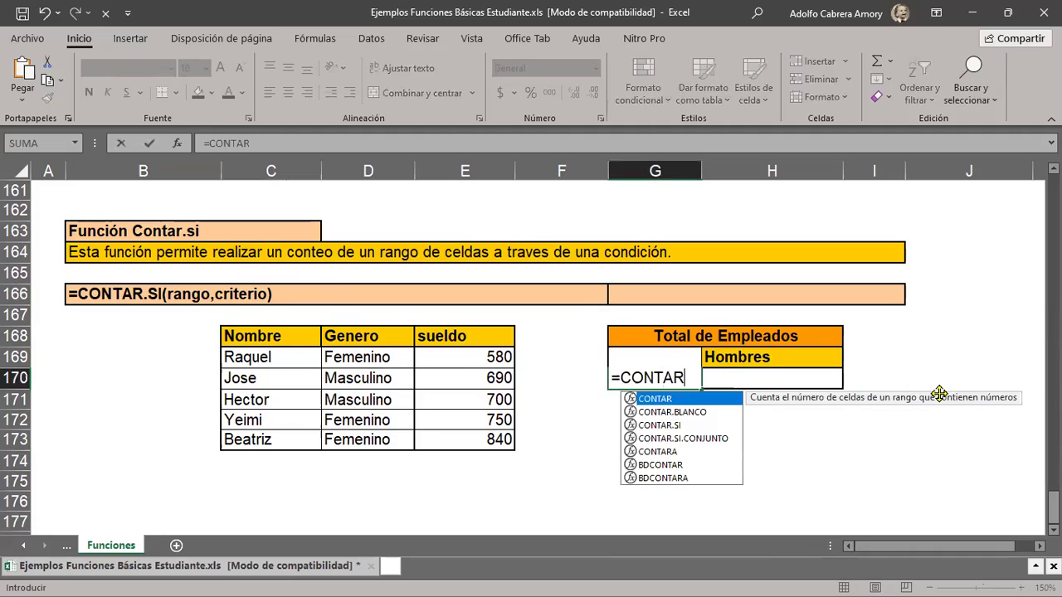
{"action": "type", "text": ".SI("}
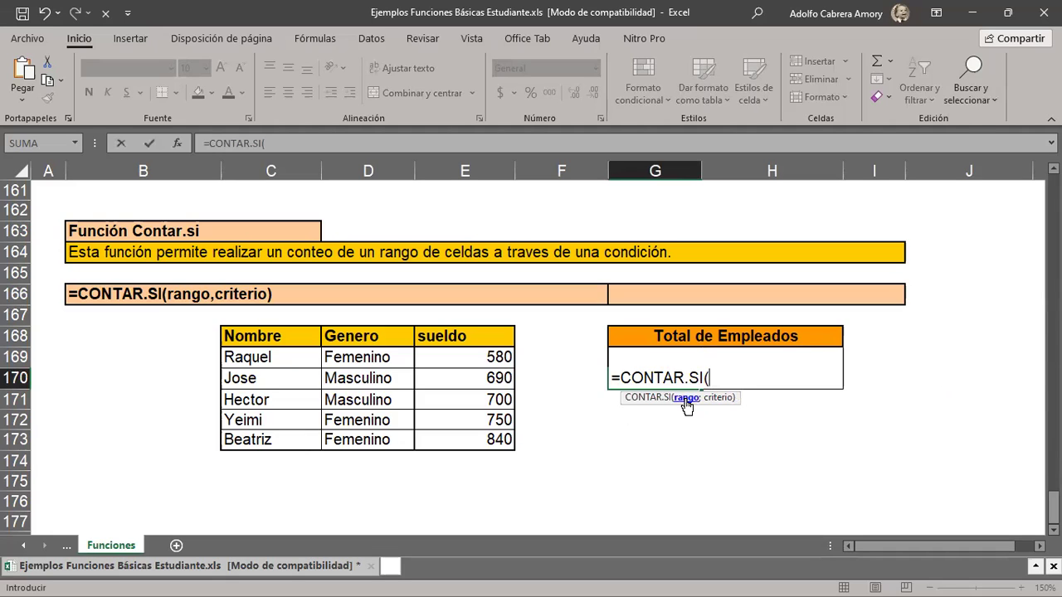
{"action": "left_click_drag", "start_coordinate": [398, 357], "coordinate": [390, 440]}
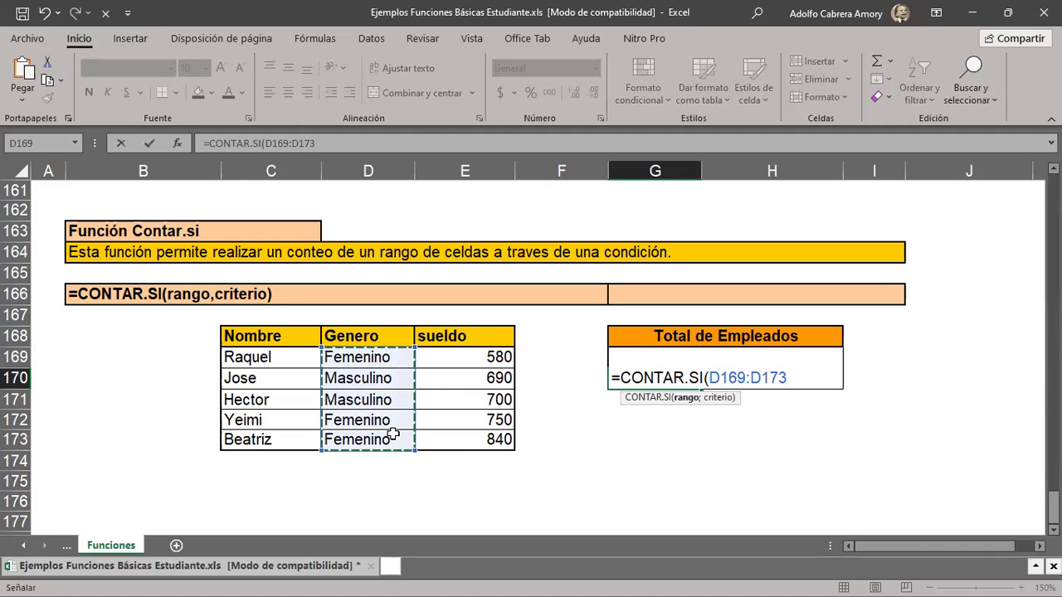
{"action": "type", "text": ";"}
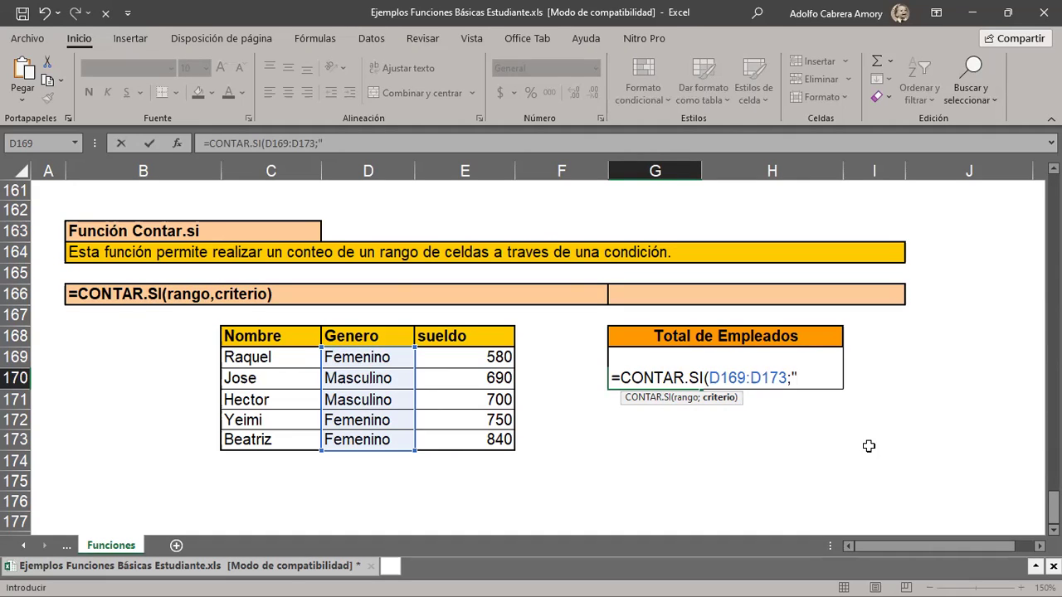
{"action": "type", "text": "FE"}
{"action": "type", "text": "MENINO"}
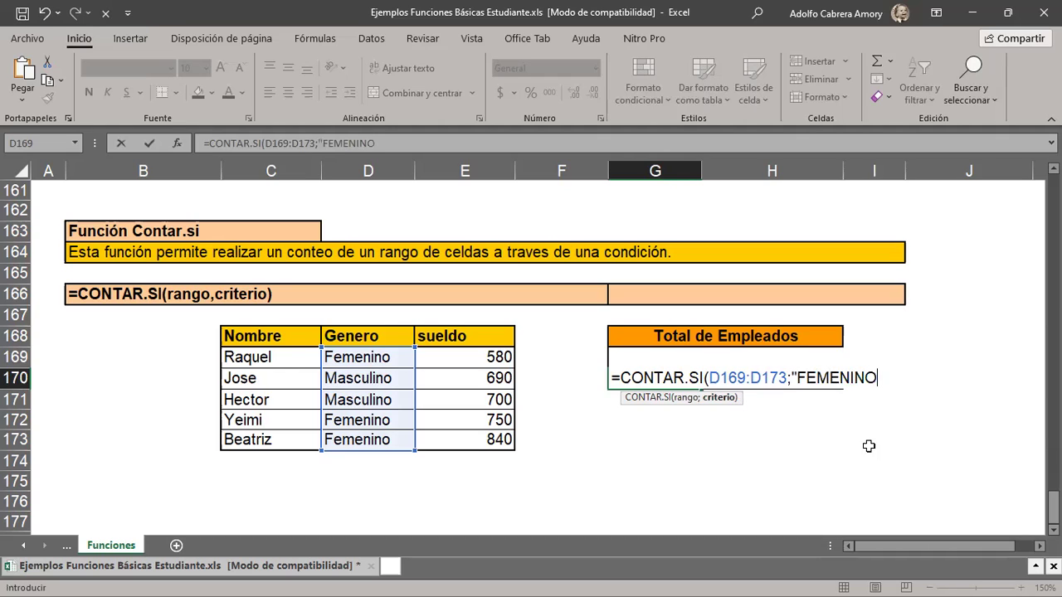
{"action": "type", "text": "\")"}
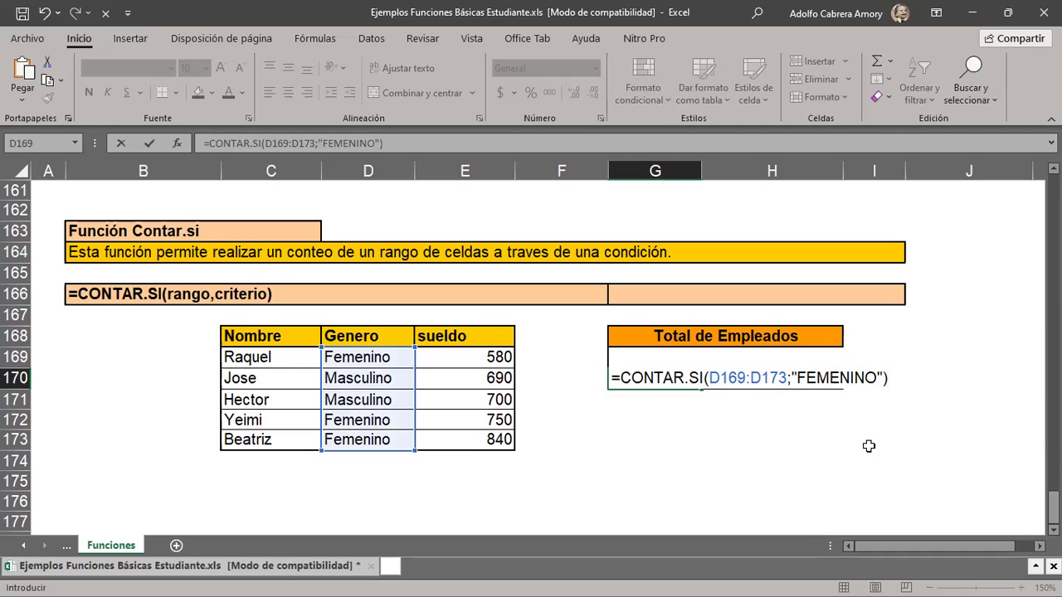
{"action": "key", "text": "Return"}
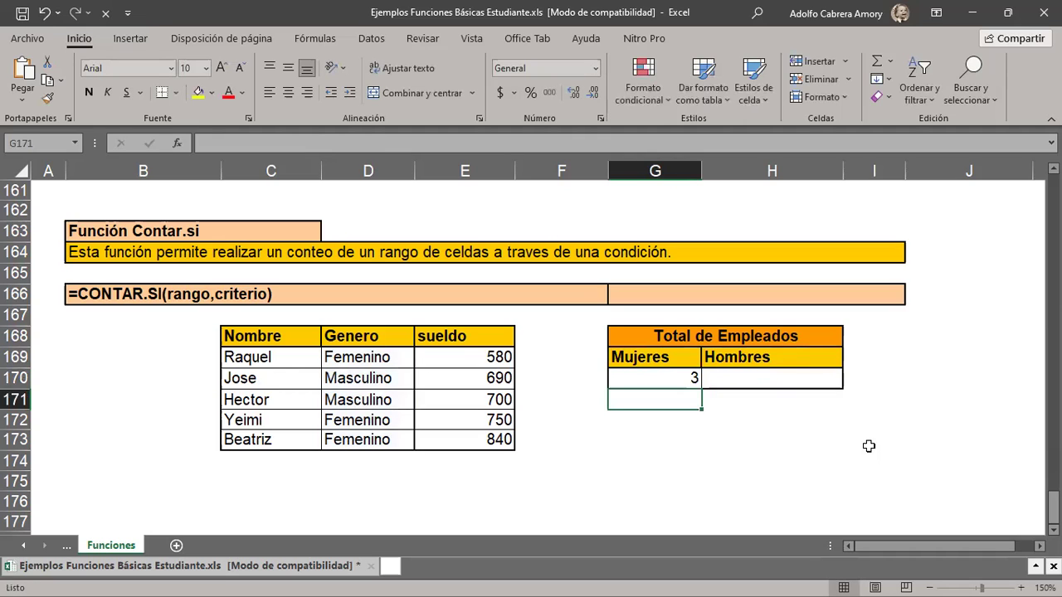
Verify the count by picking out the three Femenino entries in the Genero column.
{"action": "left_click", "coordinate": [382, 365]}
{"action": "left_click", "coordinate": [384, 420], "text": "ctrl"}
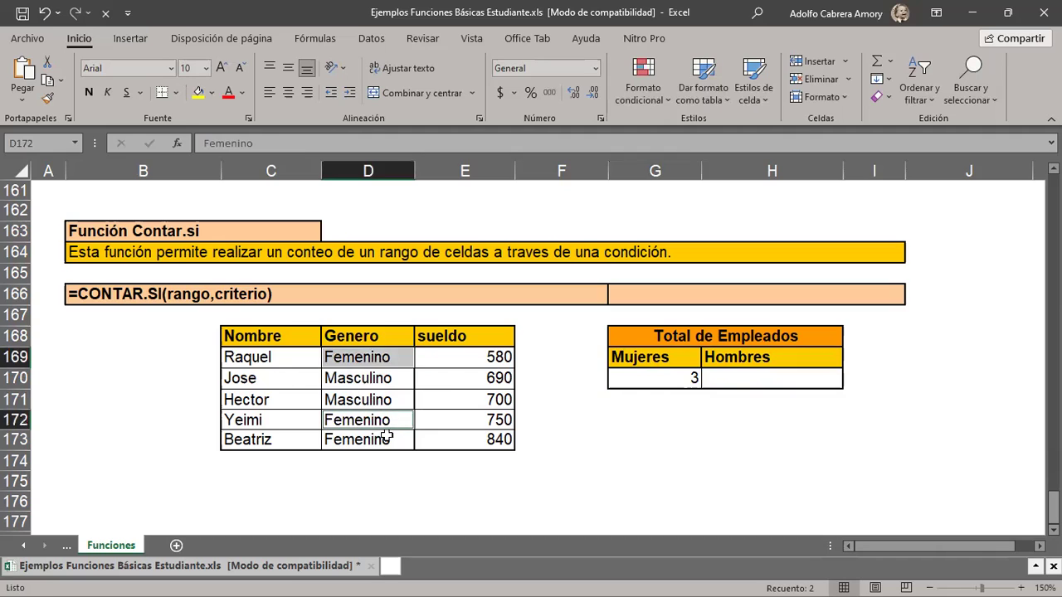
{"action": "left_click", "coordinate": [387, 436], "text": "ctrl"}
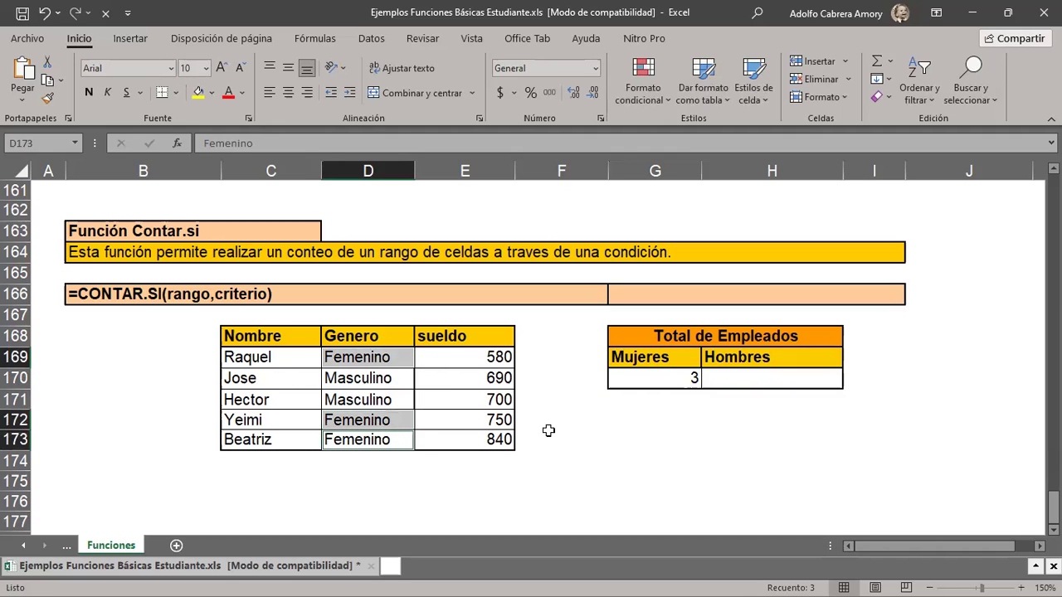
{"action": "left_click", "coordinate": [771, 379]}
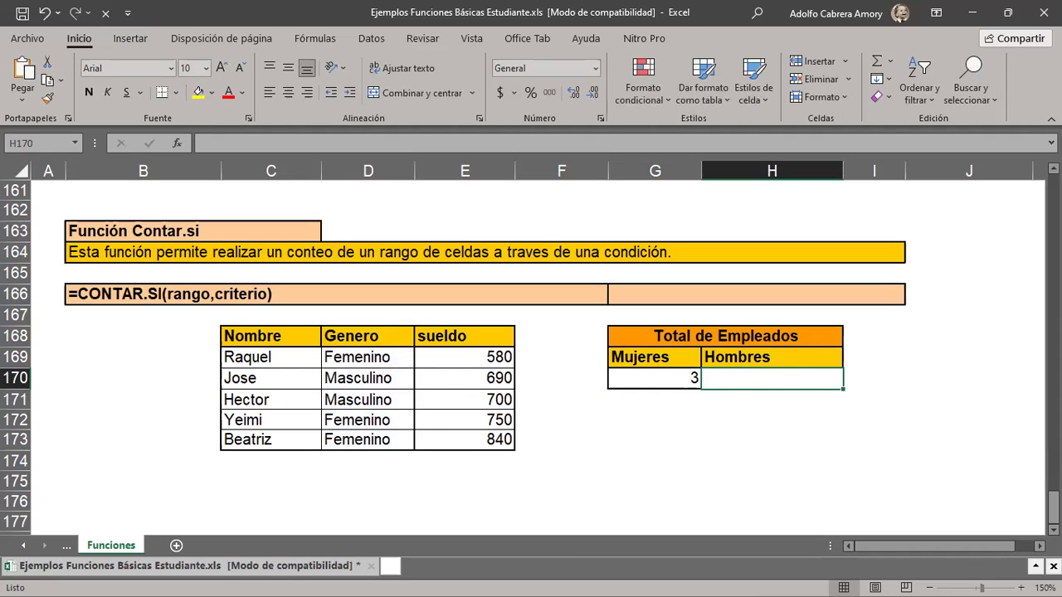
Enter =CONTAR.SI(D169:D173;"MASCULINO") in H170 so Hombres returns 2.
{"action": "type", "text": "="}
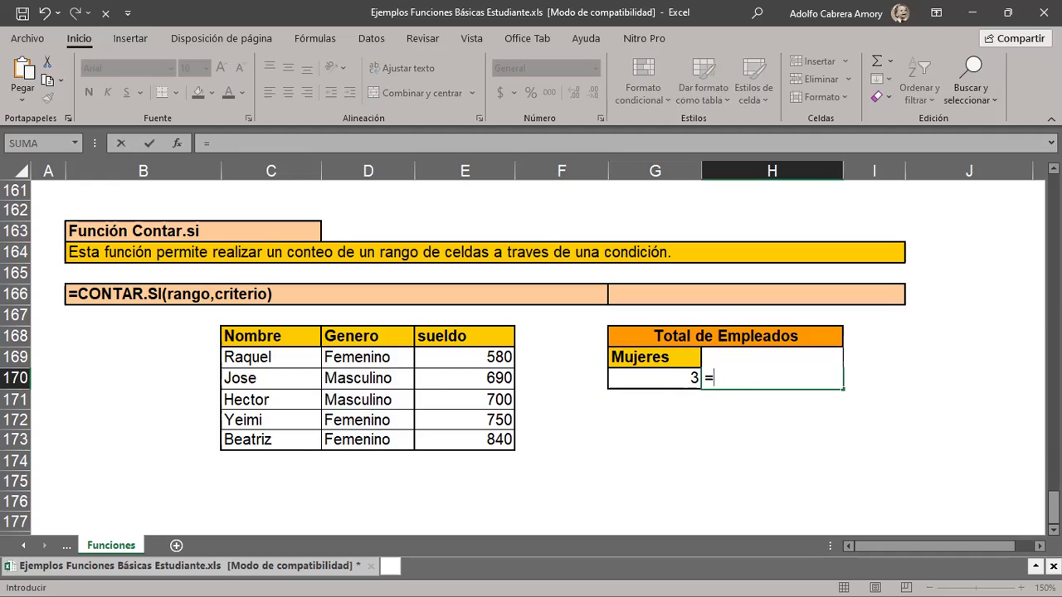
{"action": "type", "text": "CONTAR.SI"}
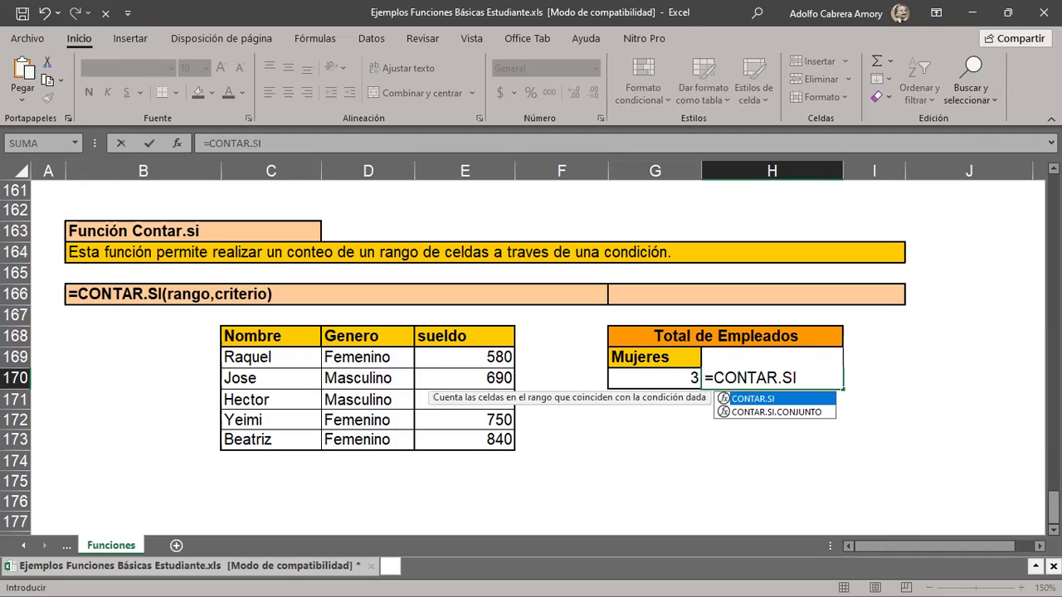
{"action": "type", "text": "("}
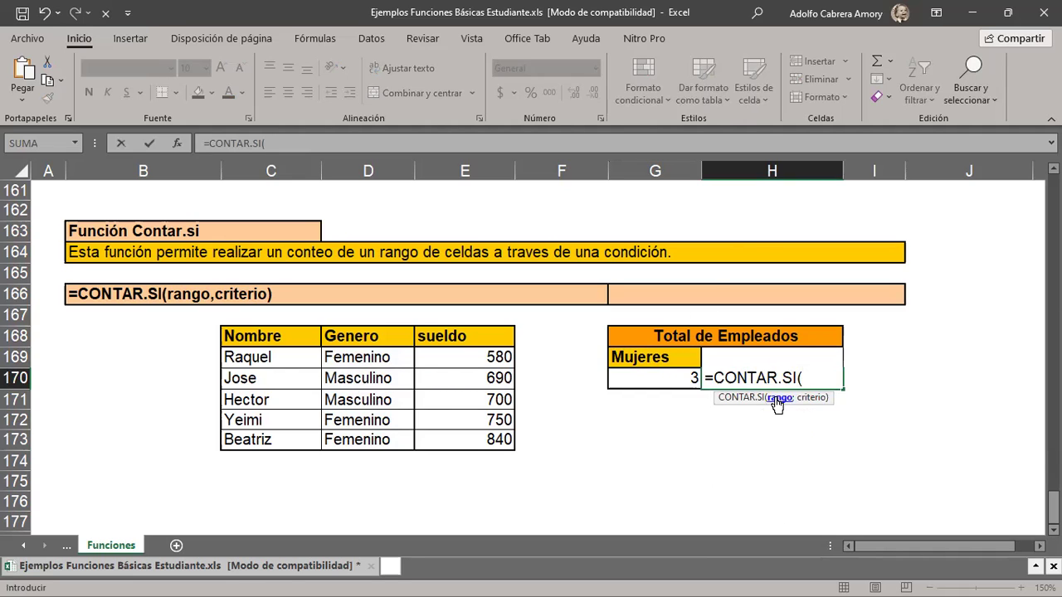
{"action": "left_click_drag", "start_coordinate": [345, 361], "coordinate": [357, 436]}
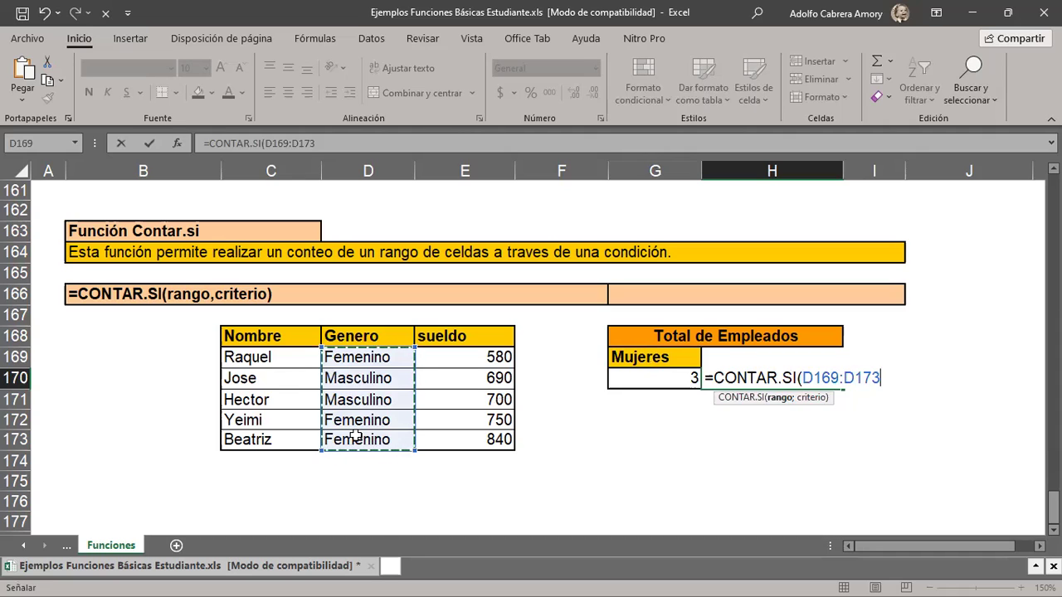
{"action": "type", "text": ";"}
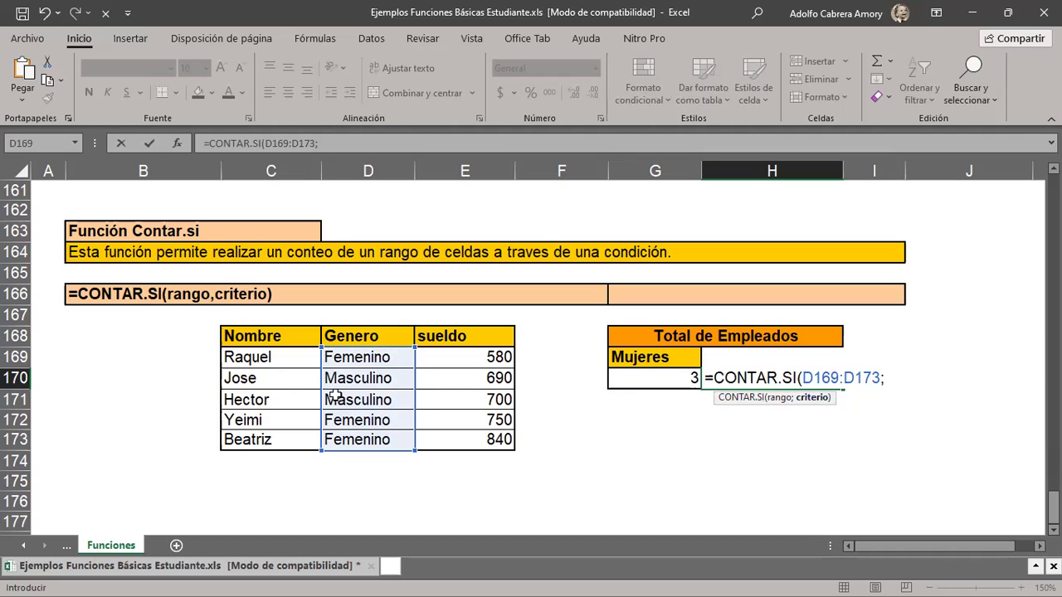
{"action": "type", "text": "\"MASCULINO\""}
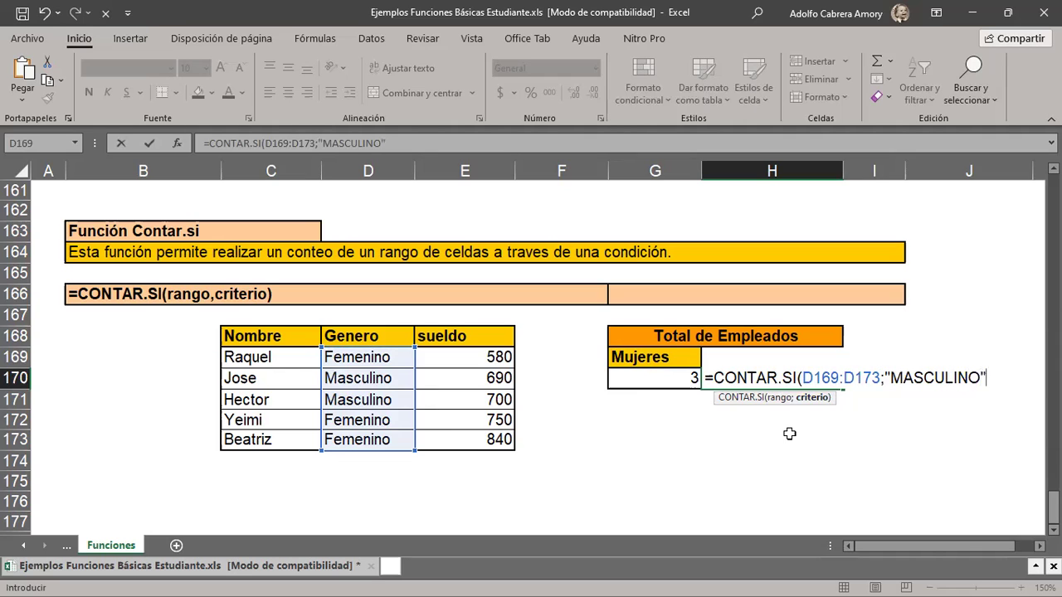
{"action": "type", "text": ")"}
{"action": "key", "text": "Return"}
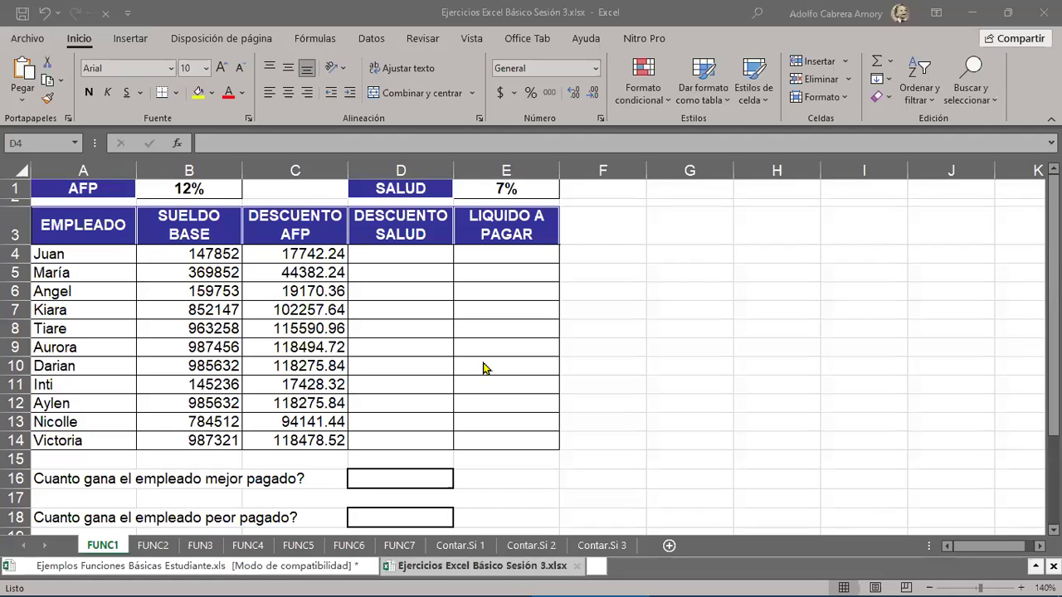
{"action": "left_click", "coordinate": [405, 13]}
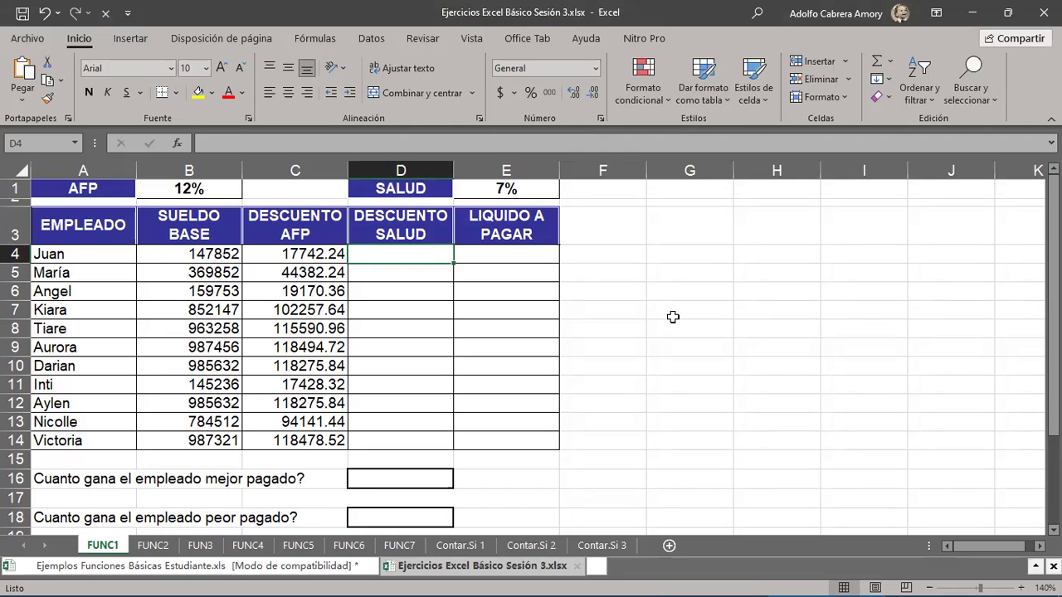
{"action": "scroll", "coordinate": [673, 317], "scroll_direction": "down", "scroll_amount": 2}
{"action": "scroll", "coordinate": [673, 317], "scroll_direction": "down", "scroll_amount": 1}
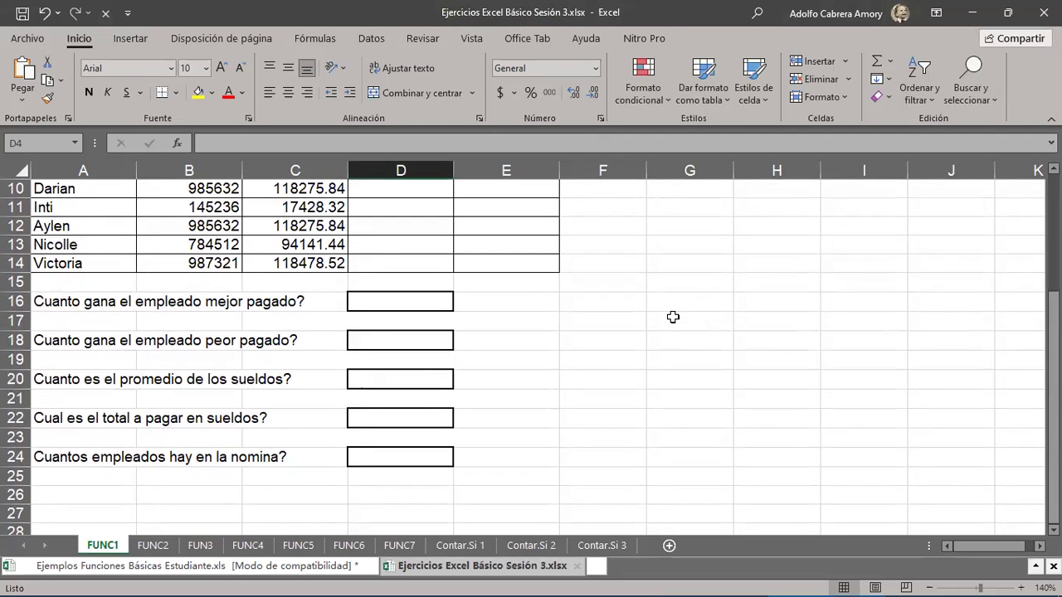
{"action": "scroll", "coordinate": [673, 317], "scroll_direction": "up", "scroll_amount": 2}
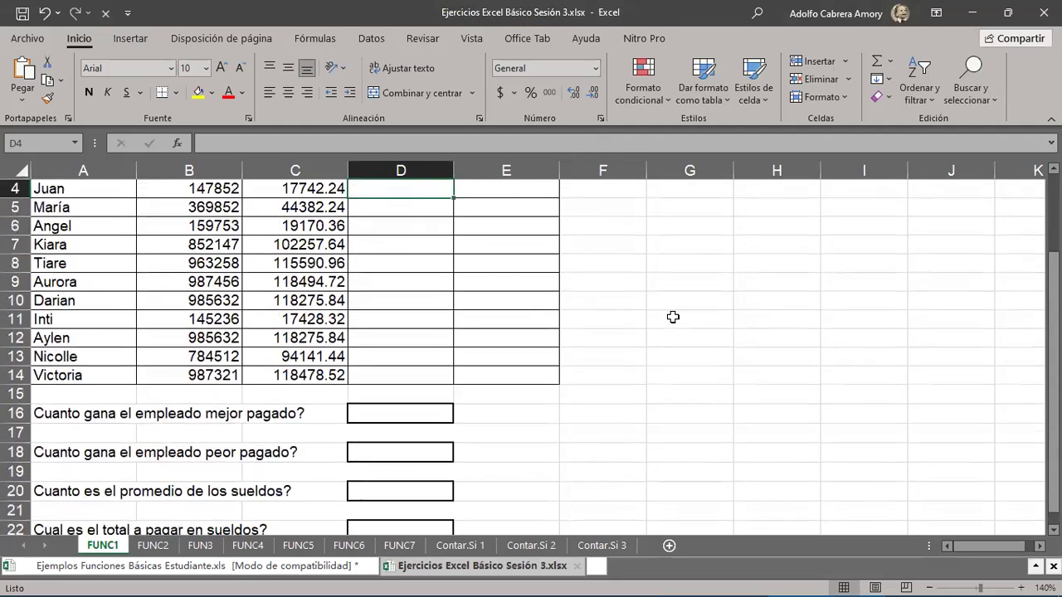
{"action": "scroll", "coordinate": [673, 317], "scroll_direction": "up", "scroll_amount": 1}
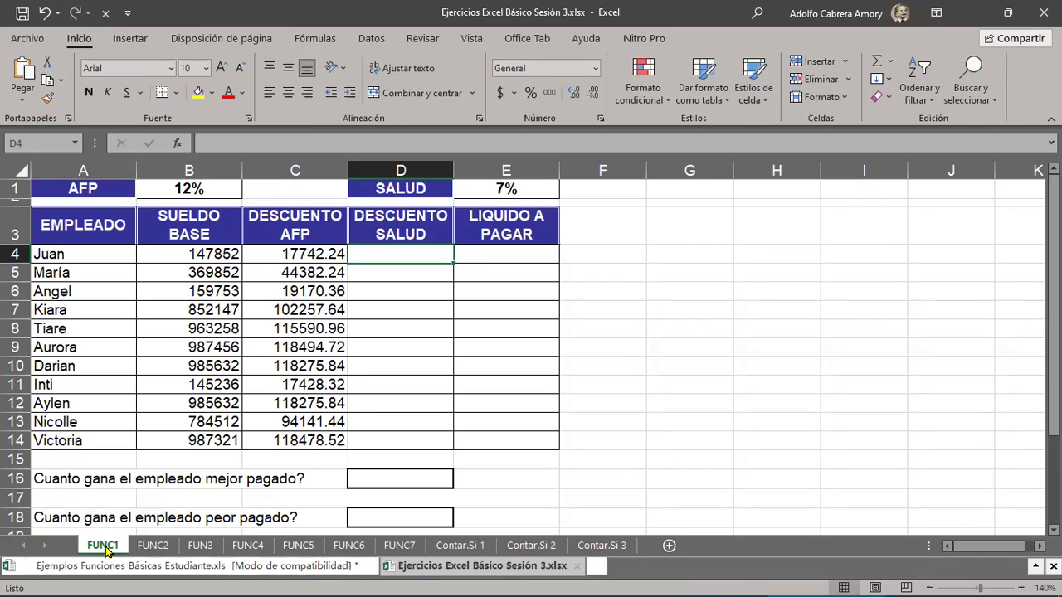
{"action": "mouse_move", "coordinate": [121, 226]}
{"action": "left_mouse_down"}
{"action": "mouse_move", "coordinate": [330, 242]}
{"action": "mouse_move", "coordinate": [305, 437]}
{"action": "left_mouse_up"}
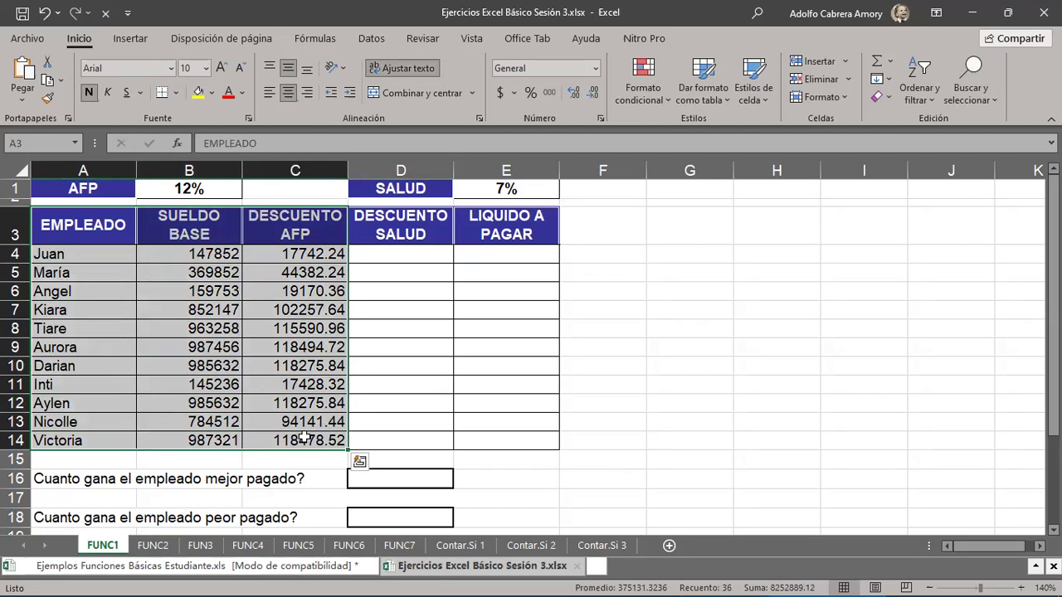
{"action": "left_click_drag", "start_coordinate": [404, 222], "coordinate": [388, 438]}
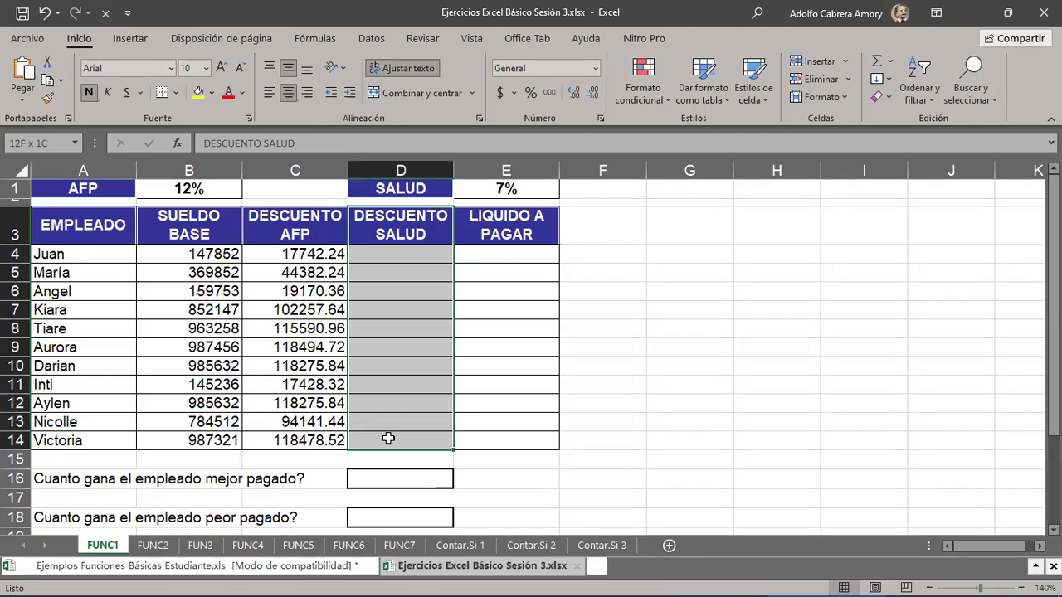
{"action": "left_click", "coordinate": [391, 225]}
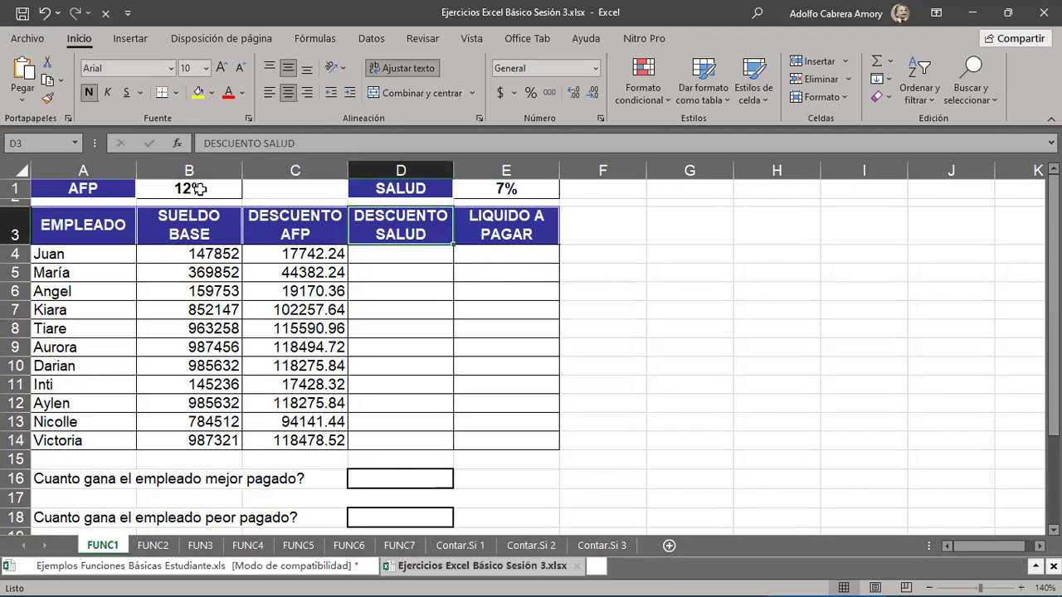
{"action": "left_click", "coordinate": [516, 193]}
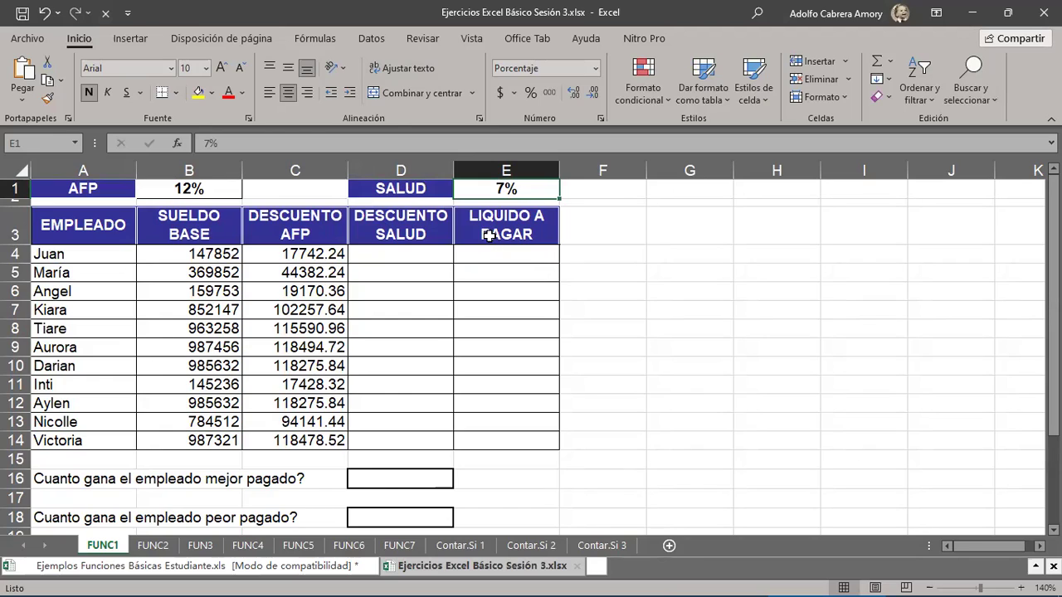
{"action": "left_click_drag", "start_coordinate": [493, 234], "coordinate": [483, 440]}
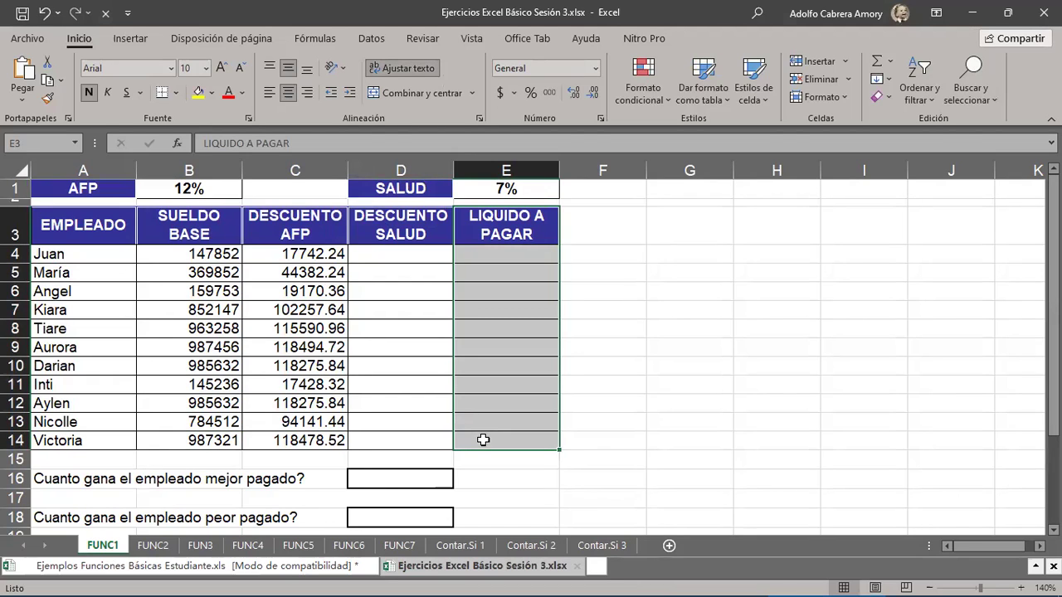
{"action": "left_click_drag", "start_coordinate": [498, 232], "coordinate": [489, 440]}
{"action": "mouse_move", "coordinate": [389, 234]}
{"action": "left_mouse_down"}
{"action": "mouse_move", "coordinate": [465, 215]}
{"action": "mouse_move", "coordinate": [500, 415]}
{"action": "mouse_move", "coordinate": [490, 447]}
{"action": "left_mouse_up"}
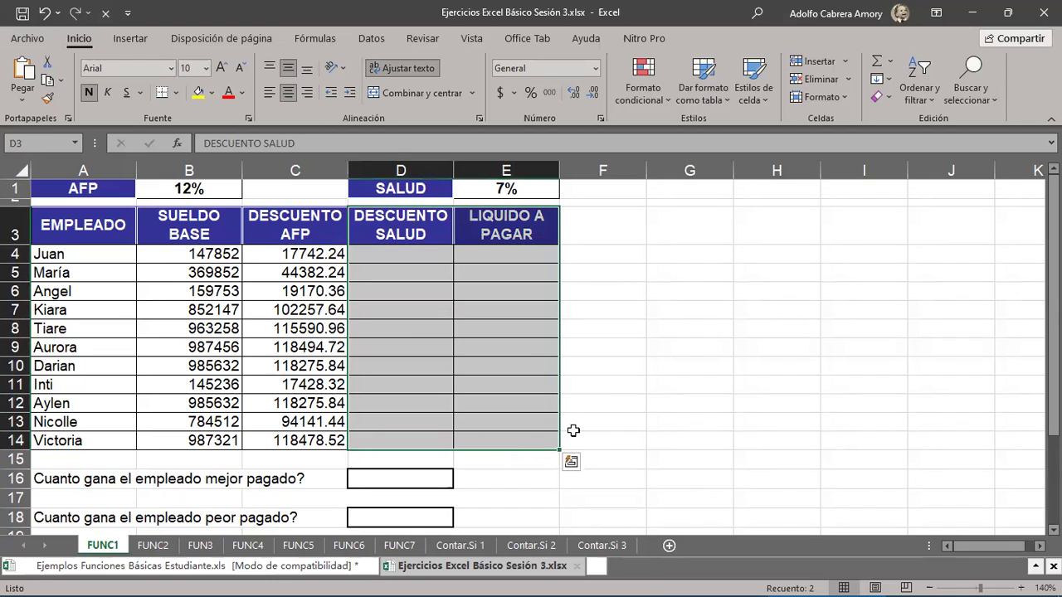
{"action": "left_click", "coordinate": [183, 194]}
{"action": "left_click_drag", "start_coordinate": [299, 259], "coordinate": [298, 328]}
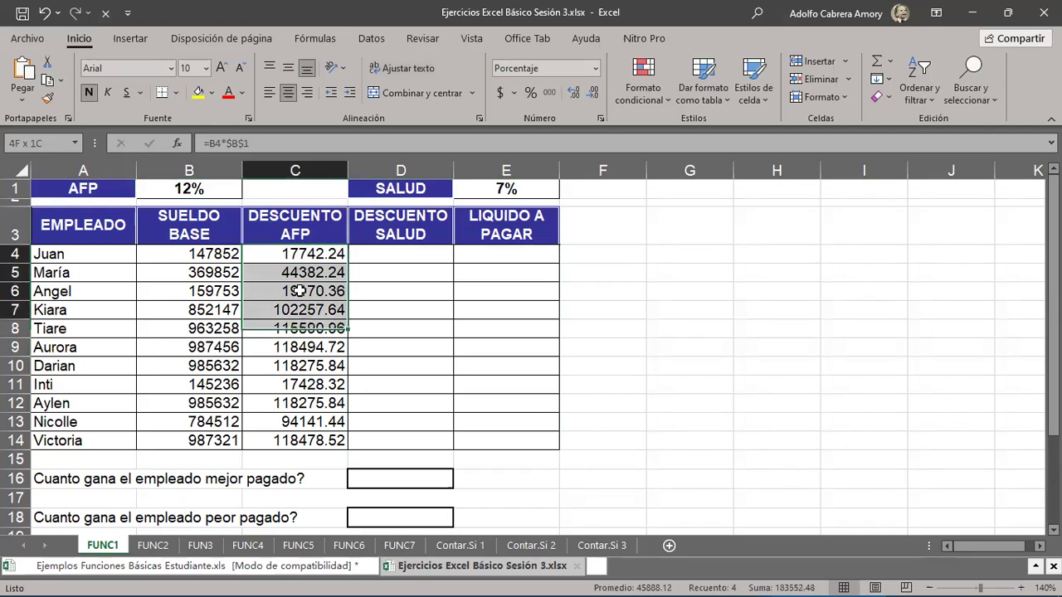
{"action": "left_click", "coordinate": [274, 254]}
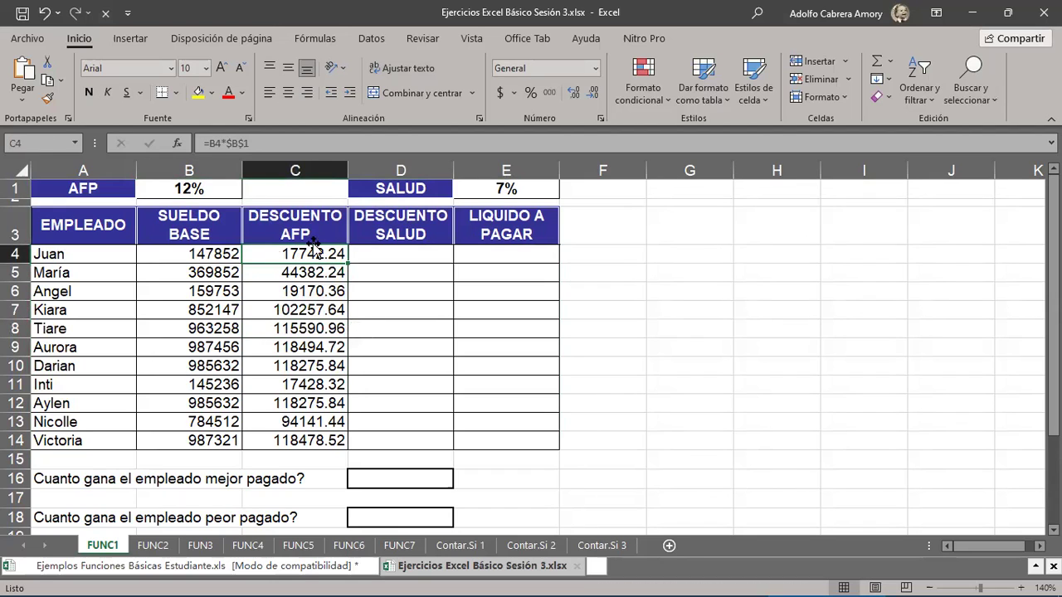
{"action": "left_click", "coordinate": [483, 190]}
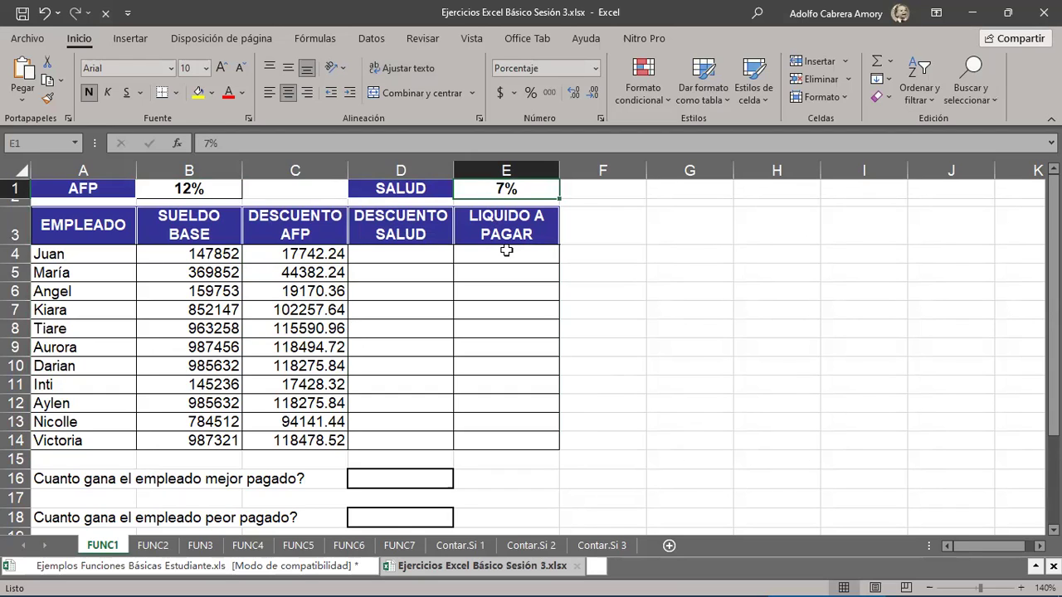
{"action": "left_click_drag", "start_coordinate": [499, 254], "coordinate": [506, 439]}
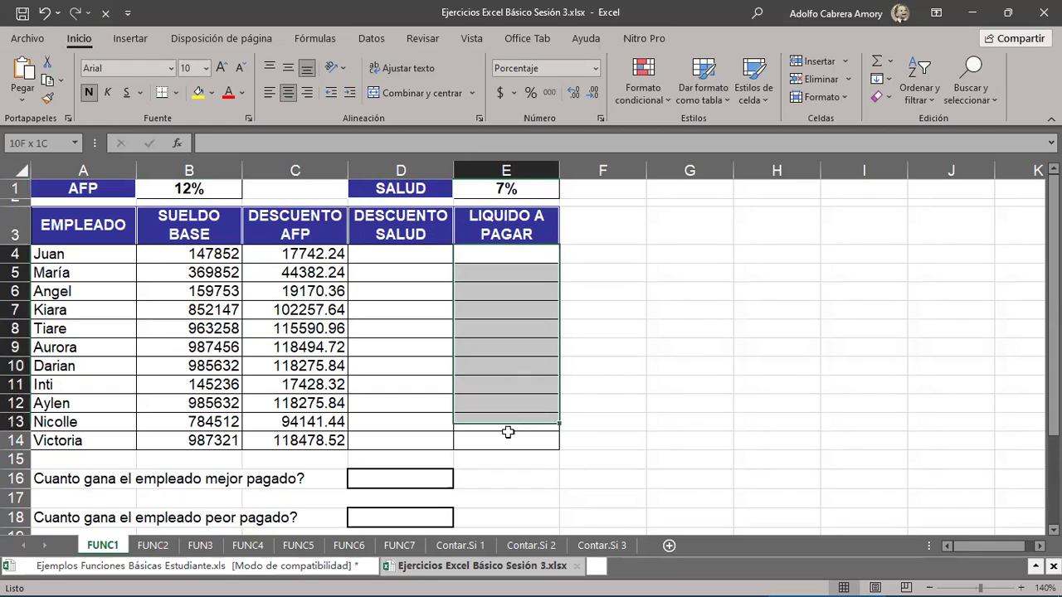
{"action": "scroll", "coordinate": [687, 457], "scroll_direction": "down", "scroll_amount": 3}
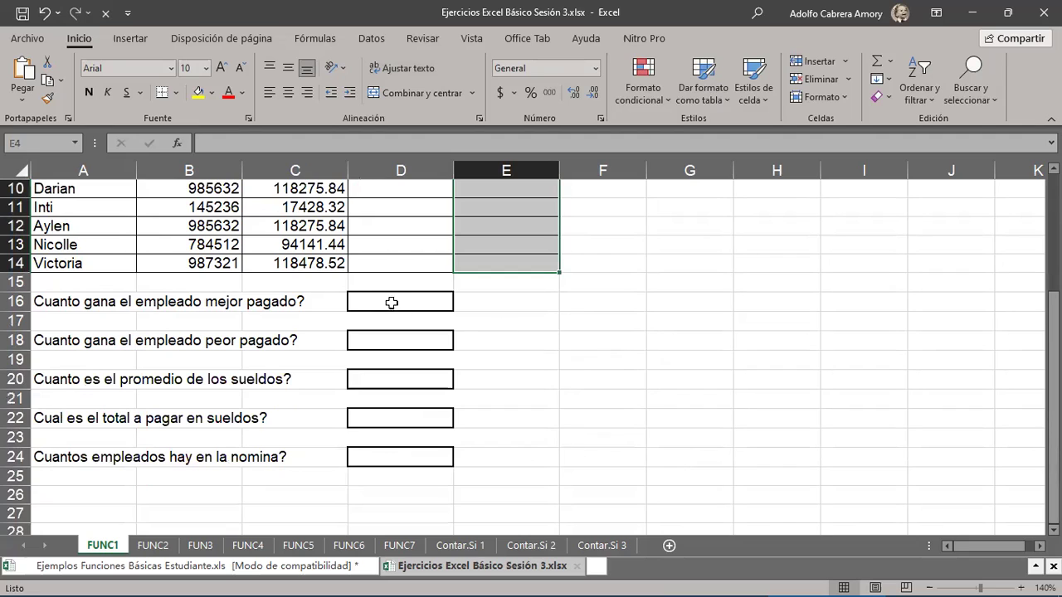
{"action": "left_click", "coordinate": [211, 304]}
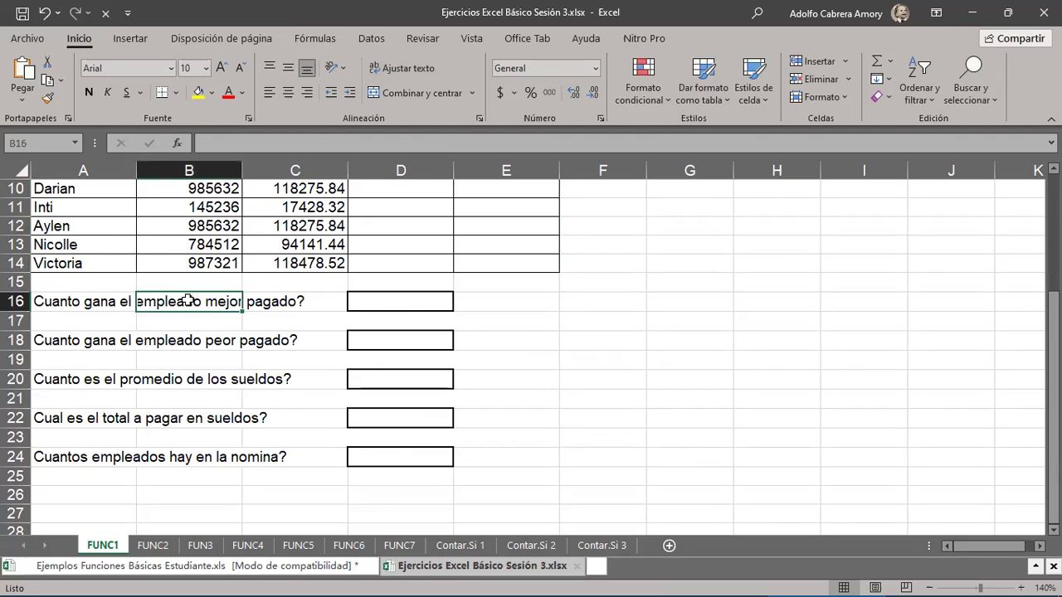
{"action": "left_click_drag", "start_coordinate": [66, 306], "coordinate": [375, 308]}
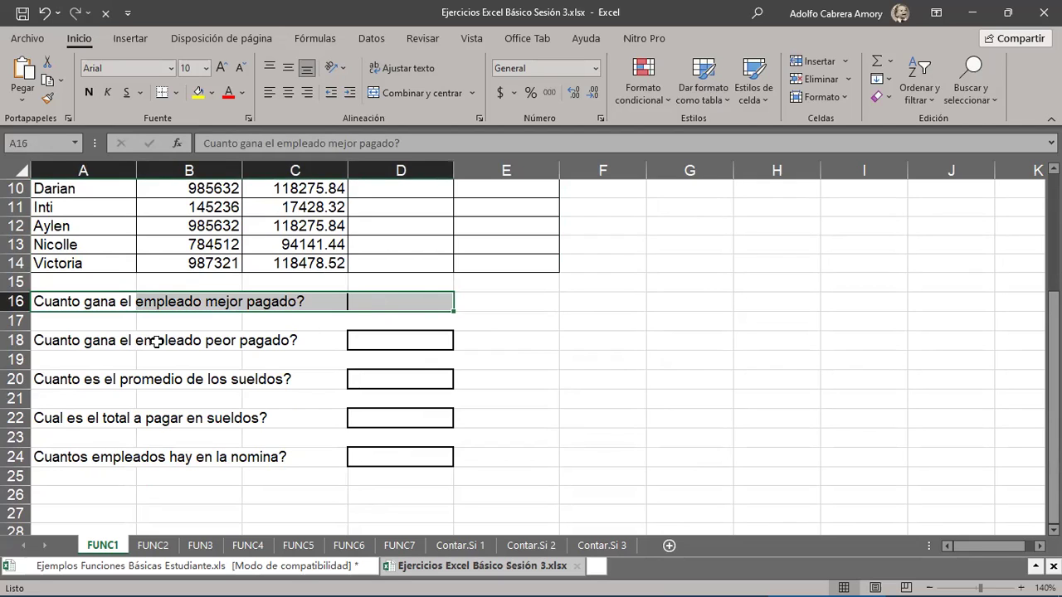
{"action": "left_click_drag", "start_coordinate": [48, 334], "coordinate": [368, 339]}
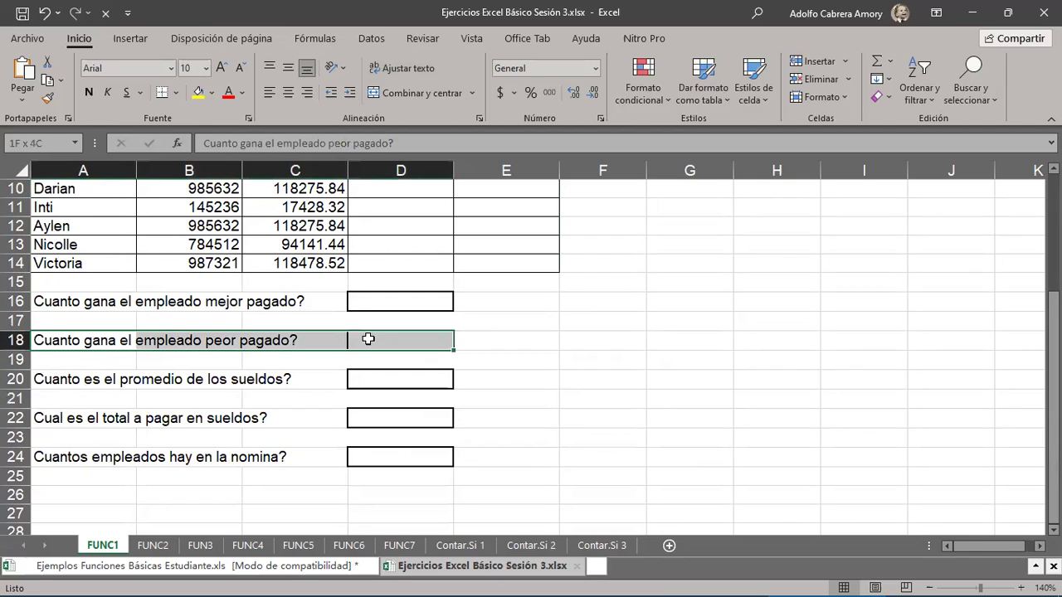
{"action": "left_click_drag", "start_coordinate": [49, 379], "coordinate": [361, 379]}
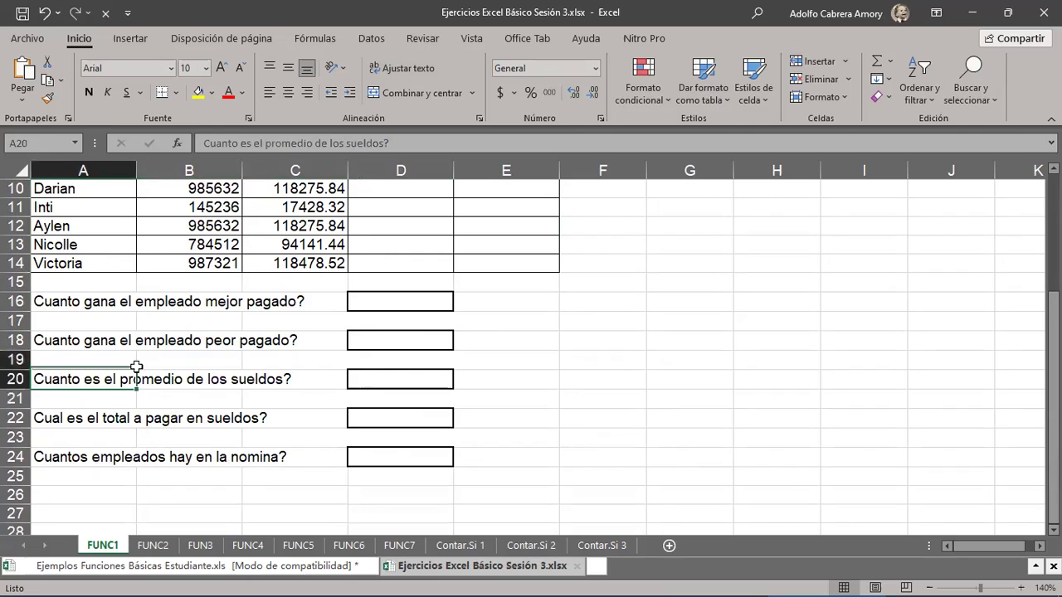
{"action": "left_click_drag", "start_coordinate": [49, 423], "coordinate": [405, 424]}
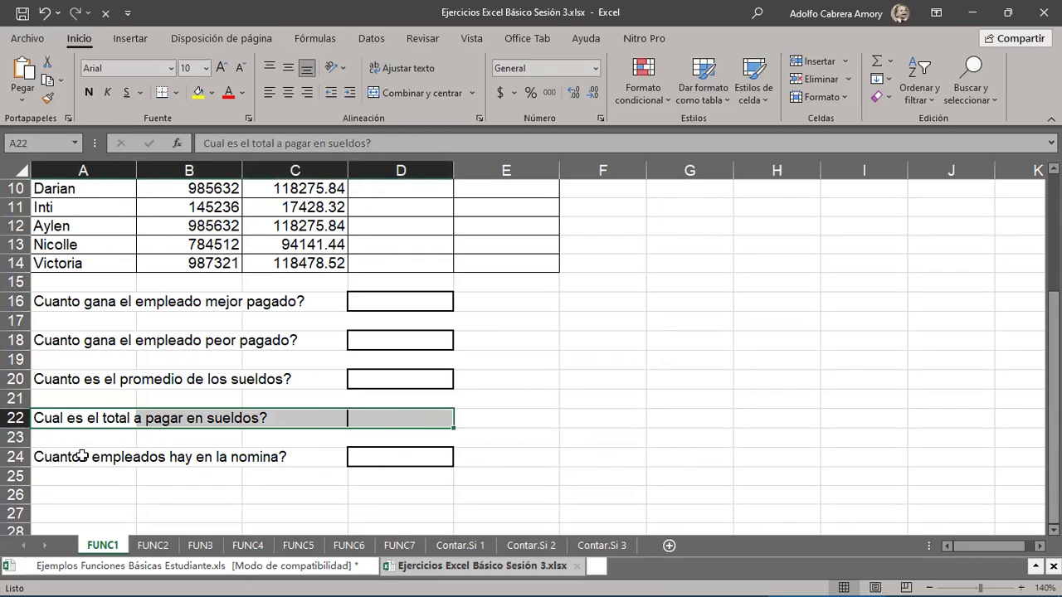
{"action": "left_click_drag", "start_coordinate": [83, 455], "coordinate": [268, 455]}
{"action": "left_click_drag", "start_coordinate": [339, 458], "coordinate": [408, 459]}
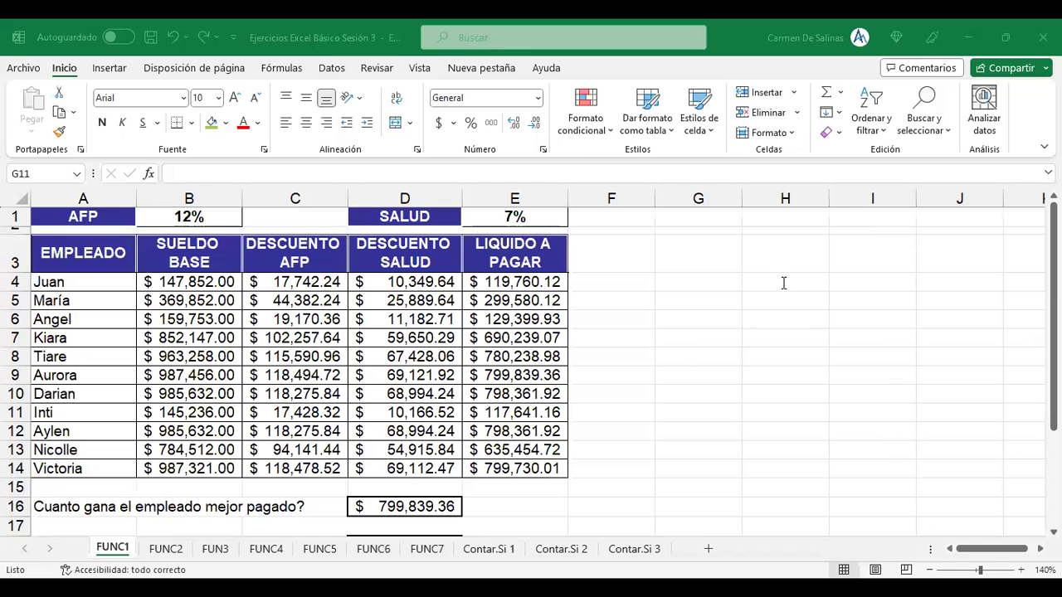
{"action": "left_click", "coordinate": [408, 286]}
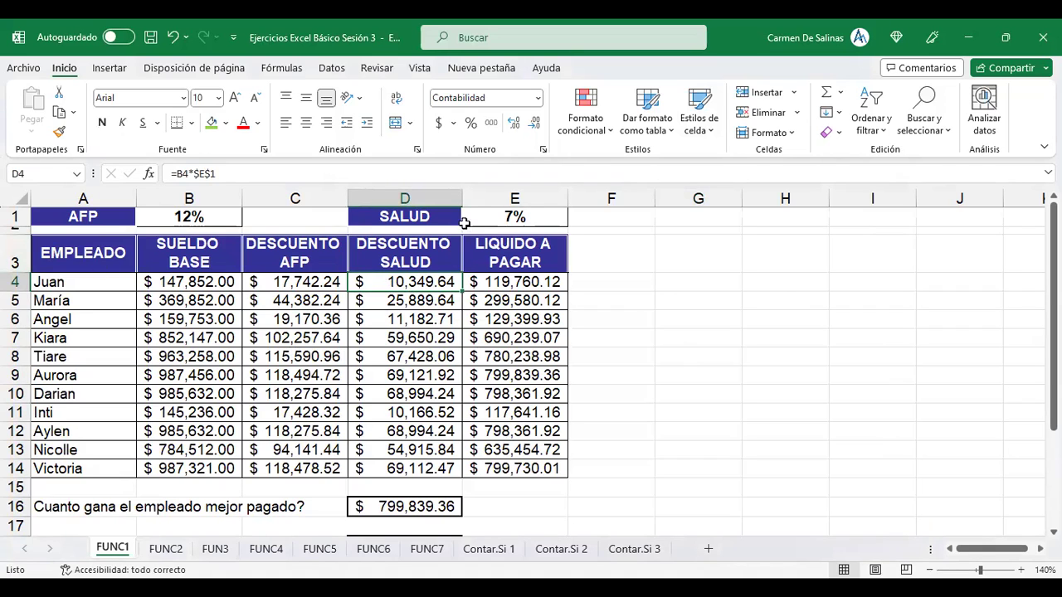
{"action": "left_click", "coordinate": [506, 214]}
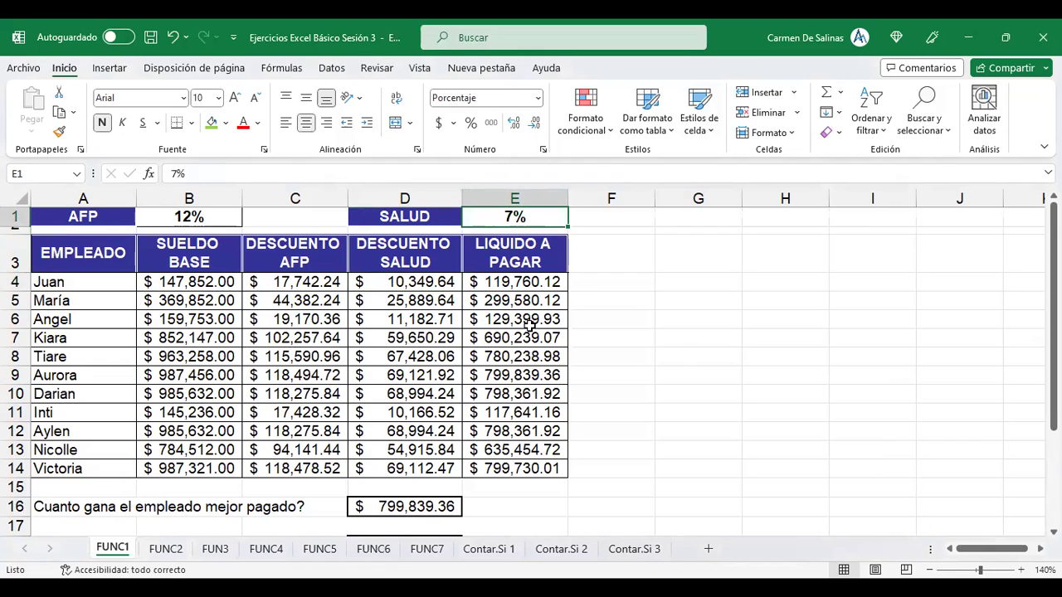
{"action": "left_click", "coordinate": [395, 287]}
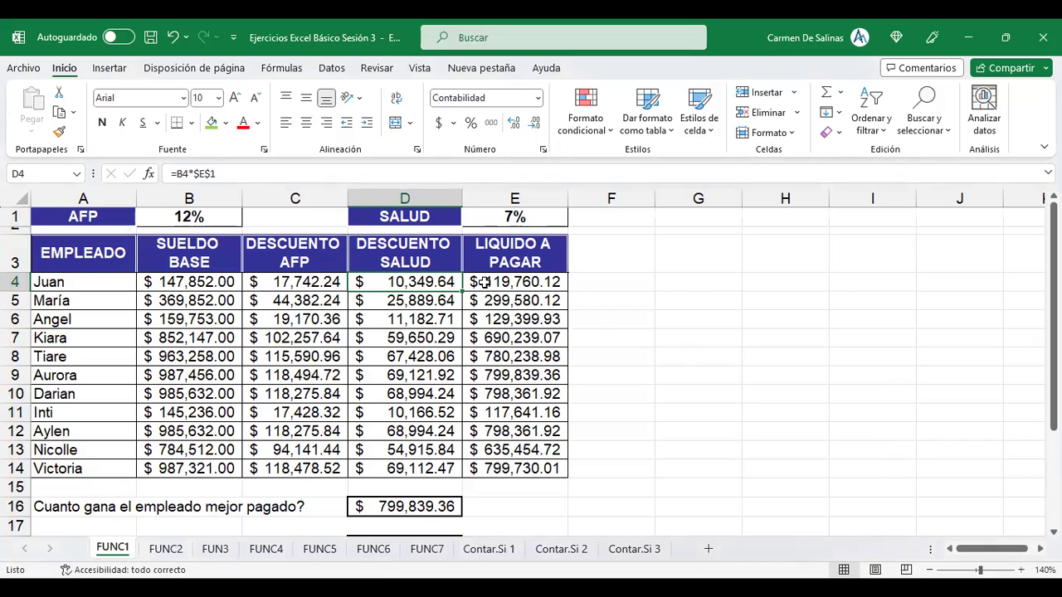
{"action": "left_click", "coordinate": [485, 283]}
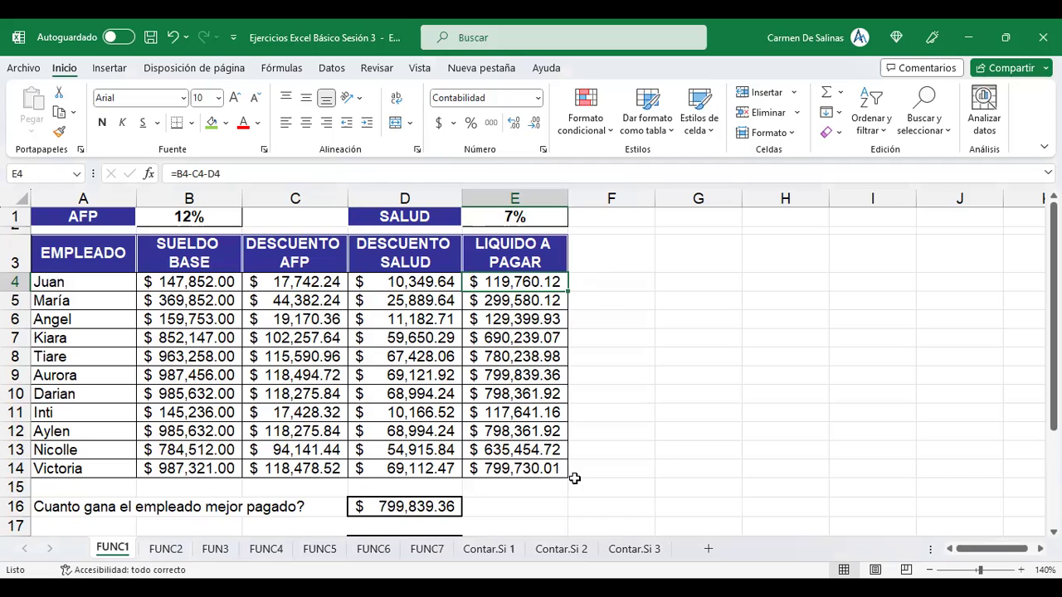
Inspect the best-paid answer formula in D16 and its net pay range.
{"action": "scroll", "coordinate": [403, 510], "scroll_direction": "down", "scroll_amount": 1}
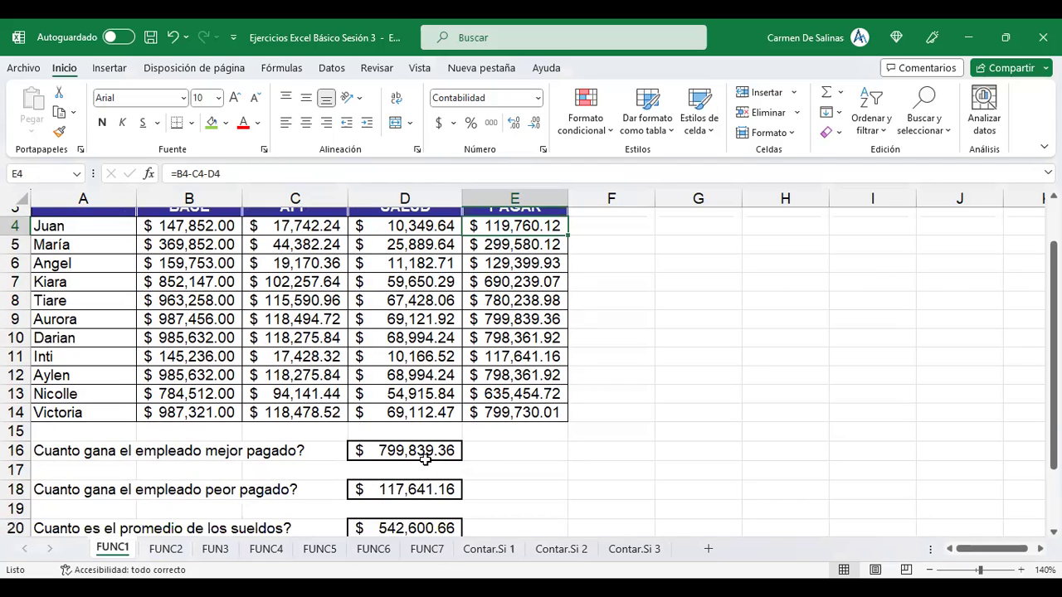
{"action": "scroll", "coordinate": [413, 487], "scroll_direction": "down", "scroll_amount": 1}
{"action": "scroll", "coordinate": [332, 395], "scroll_direction": "down", "scroll_amount": 1}
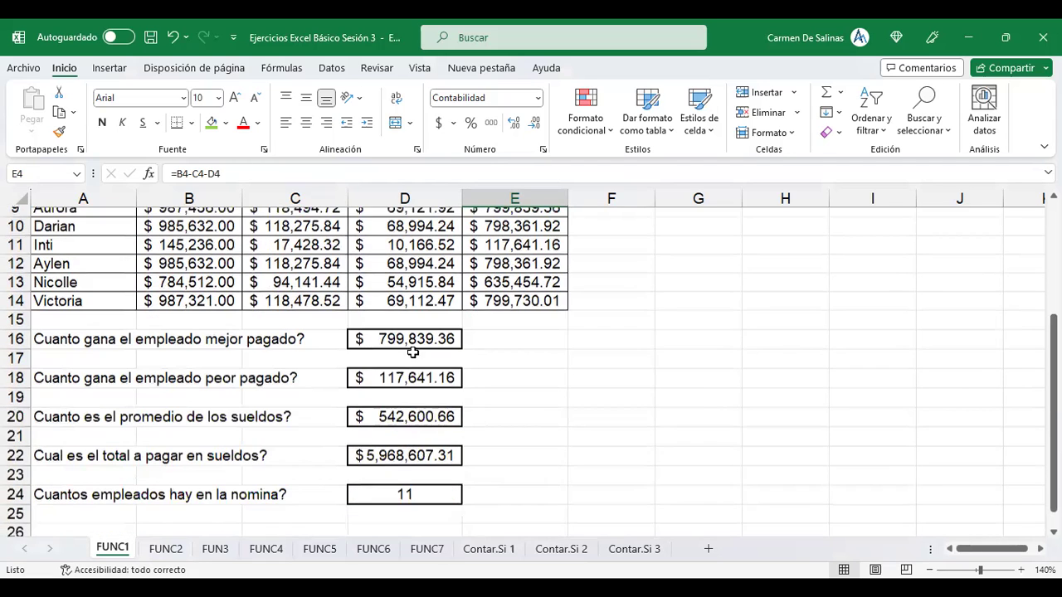
{"action": "left_click", "coordinate": [404, 338]}
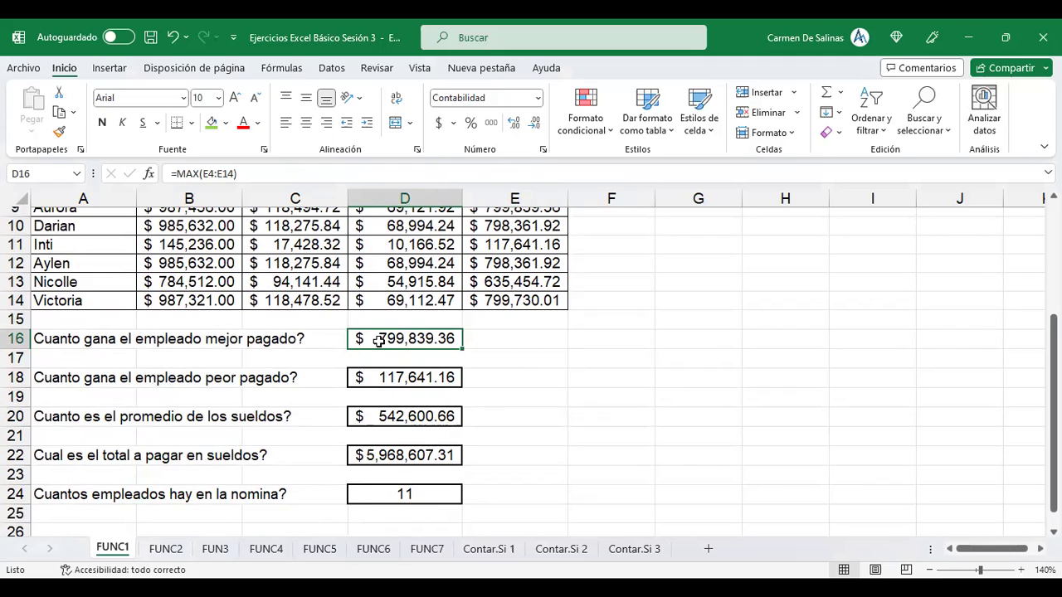
{"action": "double_click", "coordinate": [390, 341]}
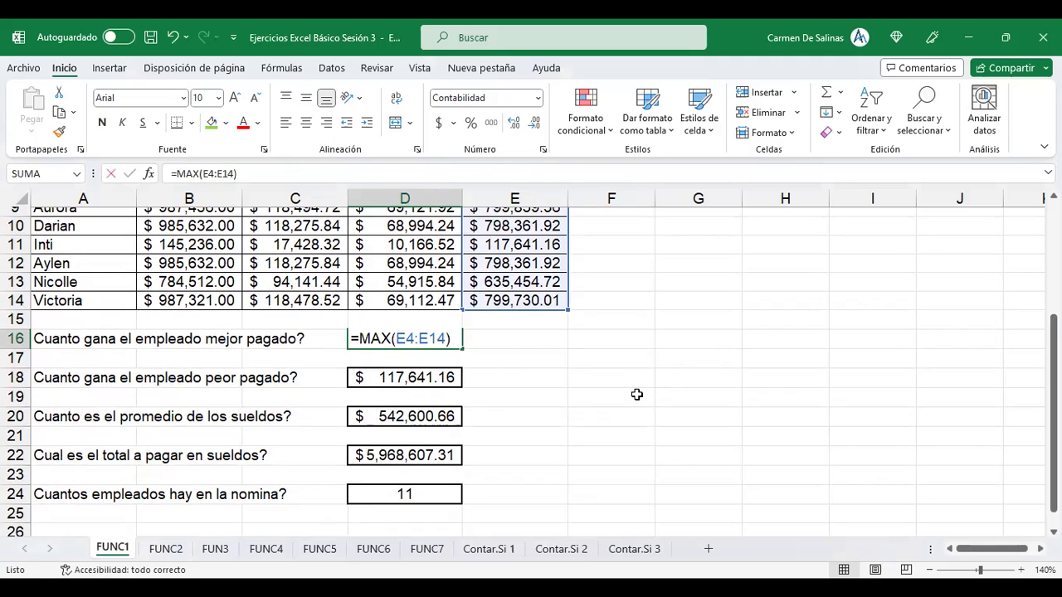
{"action": "scroll", "coordinate": [636, 401], "scroll_direction": "up", "scroll_amount": 1}
{"action": "scroll", "coordinate": [636, 401], "scroll_direction": "up", "scroll_amount": 2}
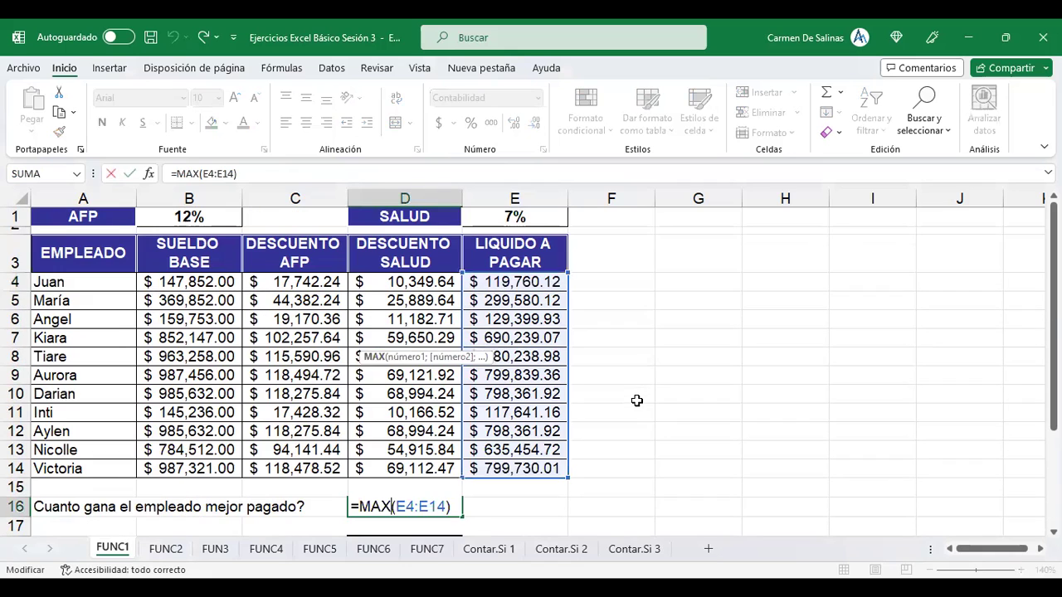
{"action": "scroll", "coordinate": [637, 400], "scroll_direction": "down", "scroll_amount": 2}
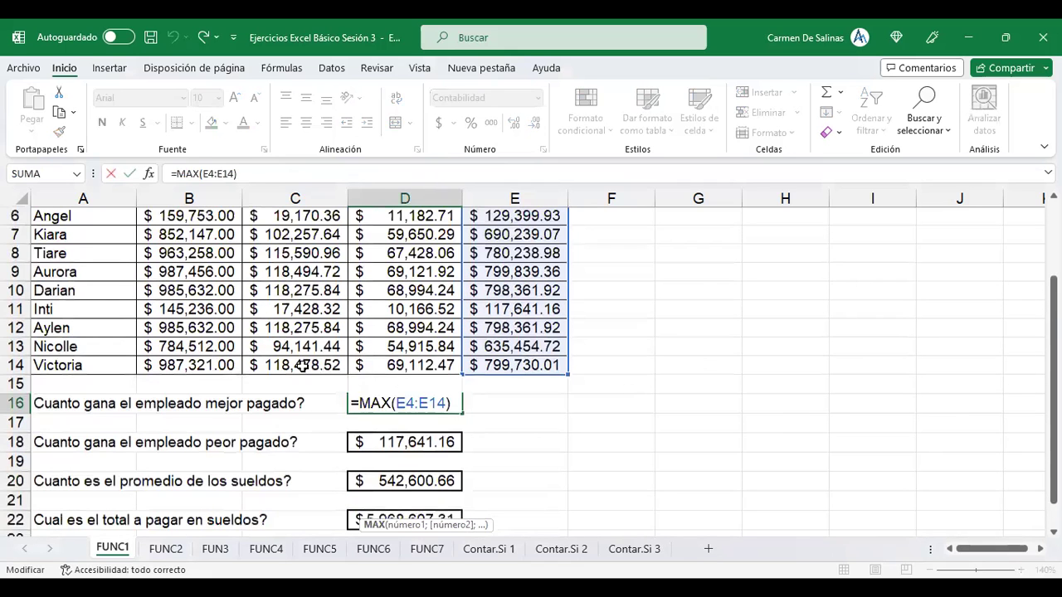
{"action": "scroll", "coordinate": [345, 357], "scroll_direction": "down", "scroll_amount": 1}
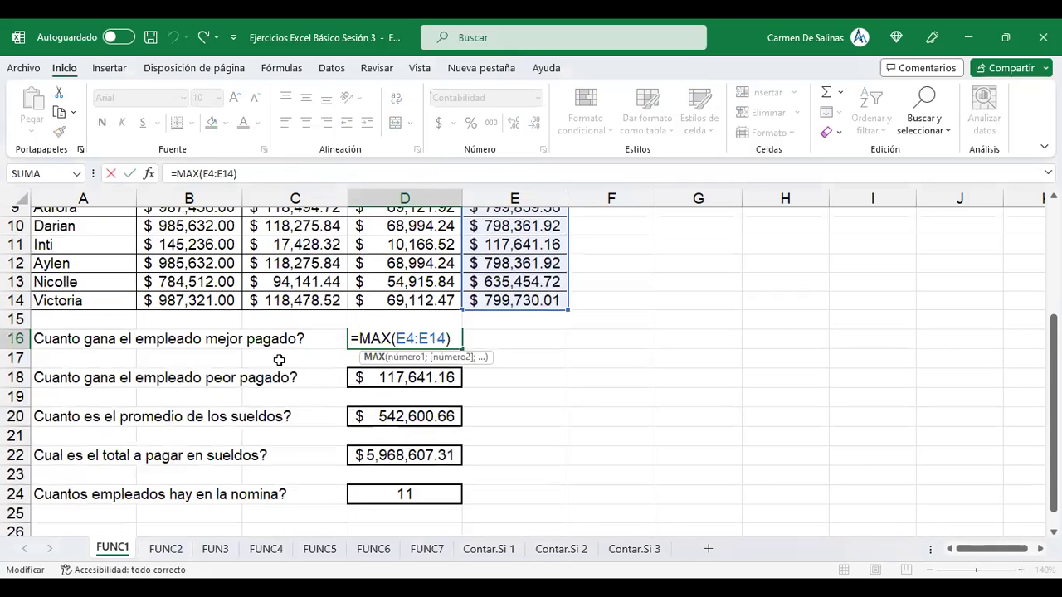
Finish =MIN(E4:E14) in D18 so the worst-paid answer shows $117,641.16.
{"action": "left_click", "coordinate": [365, 377]}
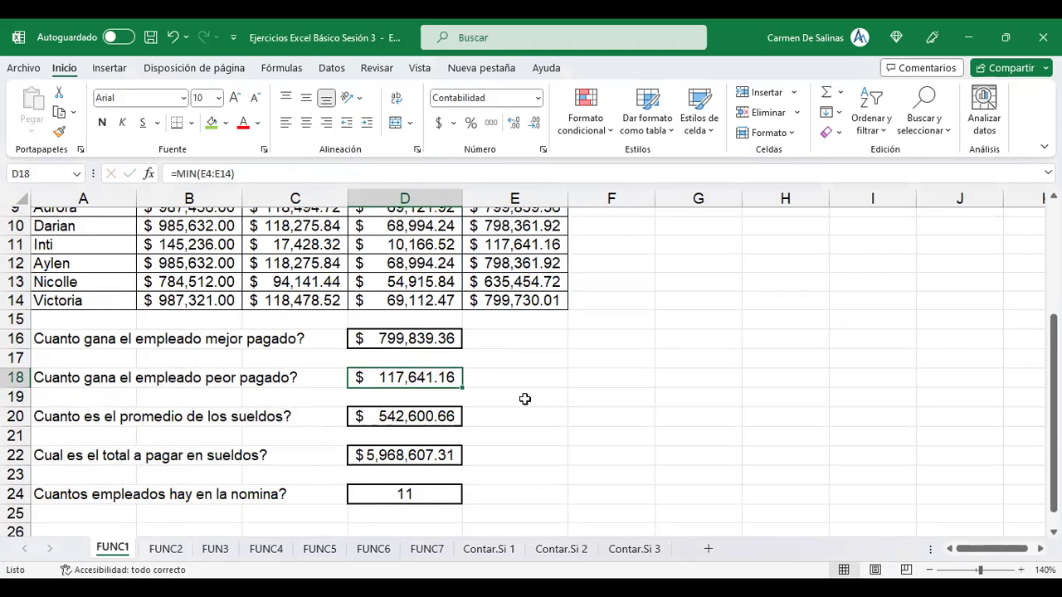
{"action": "double_click", "coordinate": [388, 378]}
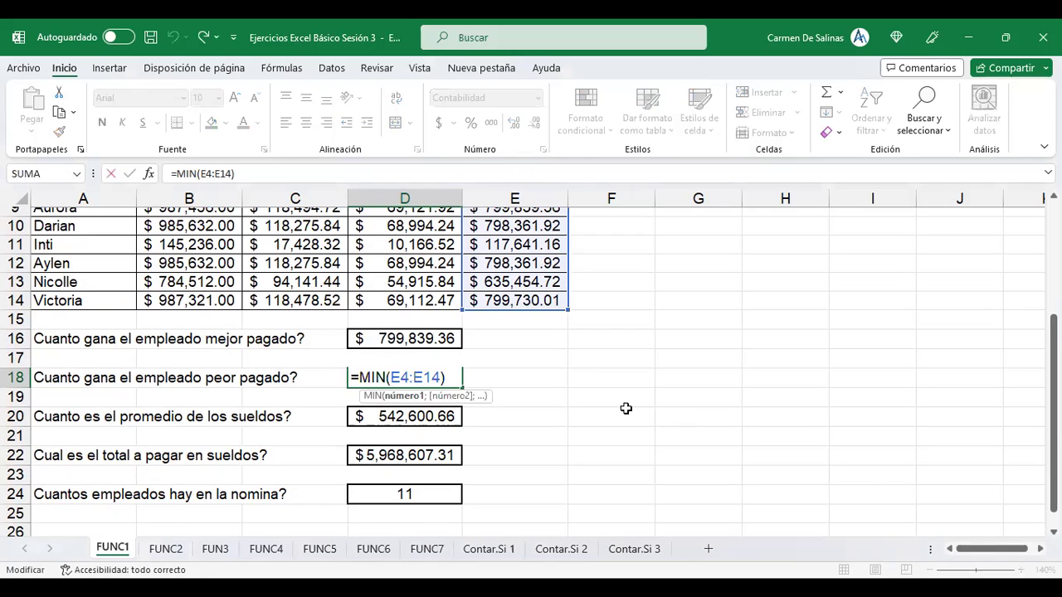
{"action": "scroll", "coordinate": [574, 411], "scroll_direction": "up", "scroll_amount": 2}
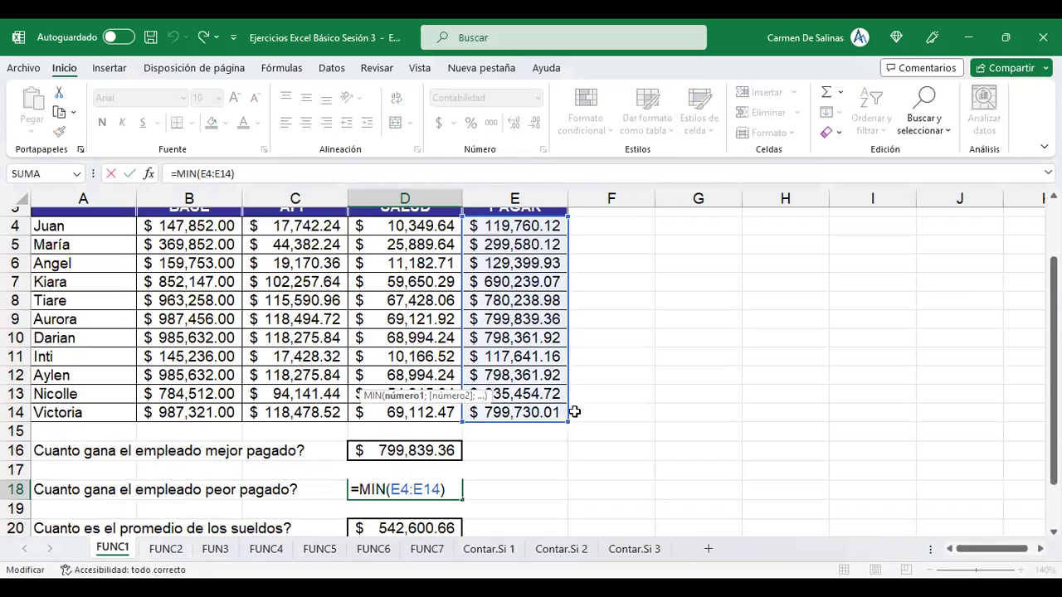
{"action": "scroll", "coordinate": [574, 412], "scroll_direction": "up", "scroll_amount": 1}
{"action": "scroll", "coordinate": [548, 409], "scroll_direction": "down", "scroll_amount": 3}
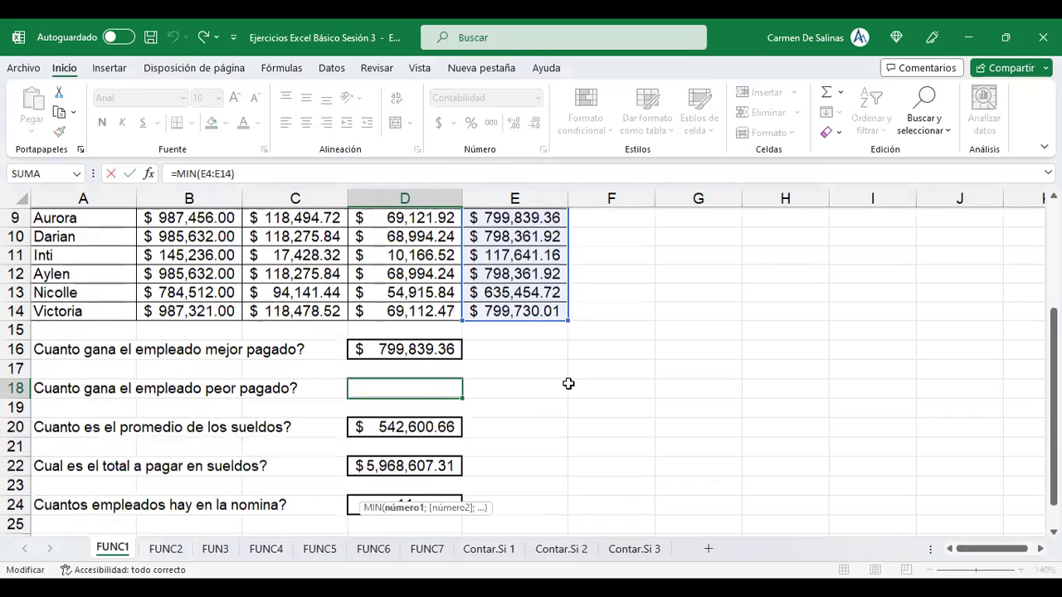
{"action": "scroll", "coordinate": [569, 390], "scroll_direction": "down", "scroll_amount": 1}
{"action": "scroll", "coordinate": [404, 330], "scroll_direction": "down", "scroll_amount": 1}
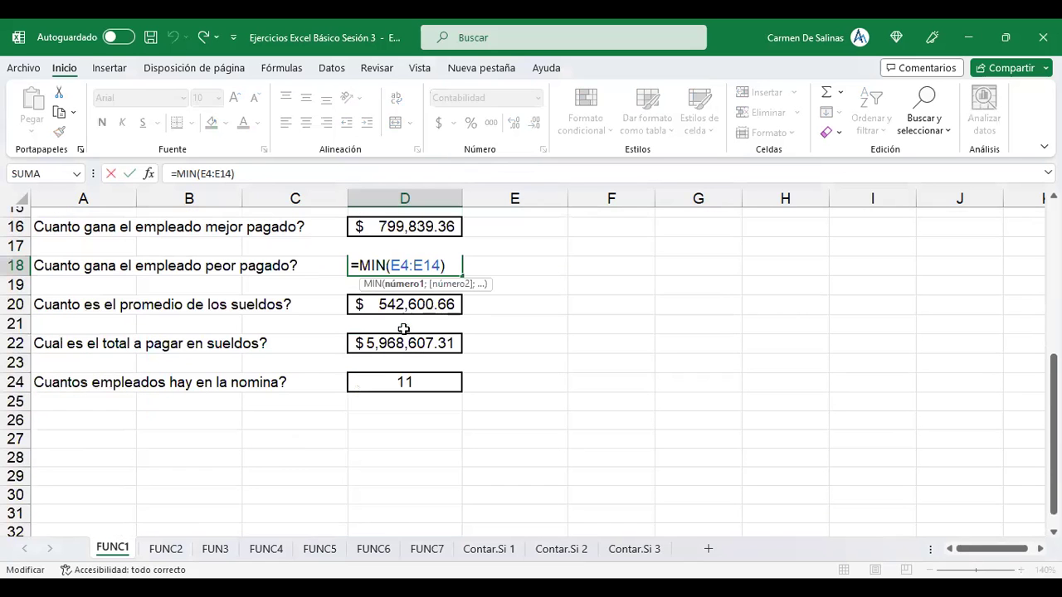
{"action": "left_click", "coordinate": [406, 309]}
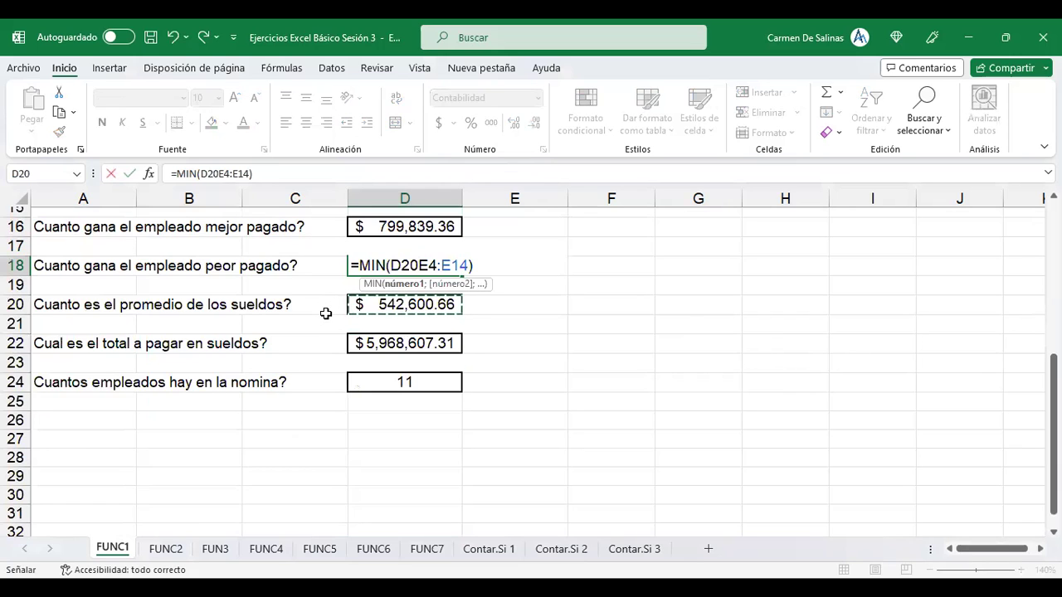
{"action": "key", "text": "Escape"}
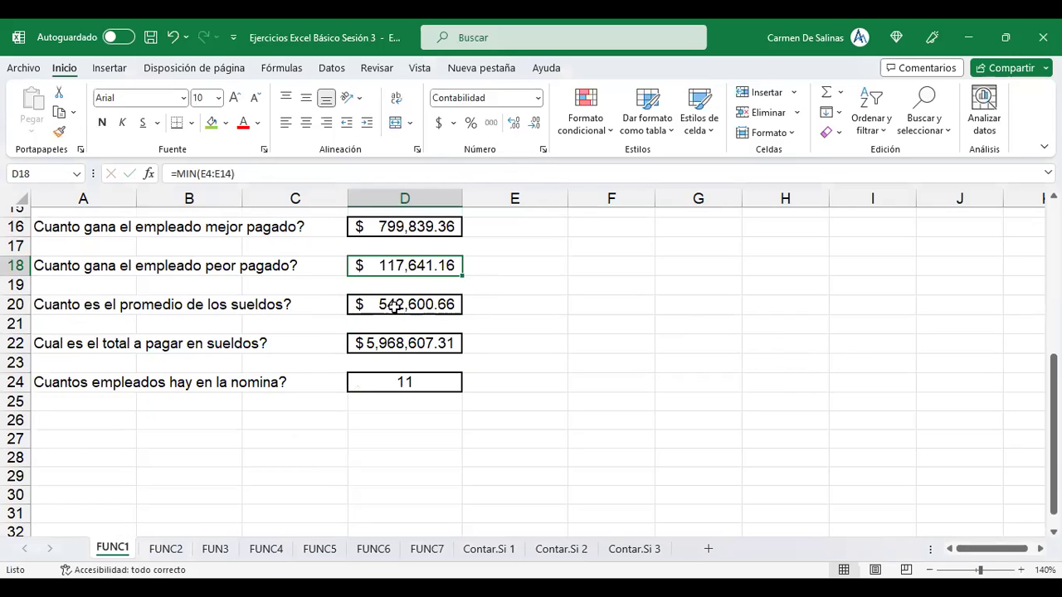
{"action": "left_click", "coordinate": [392, 305]}
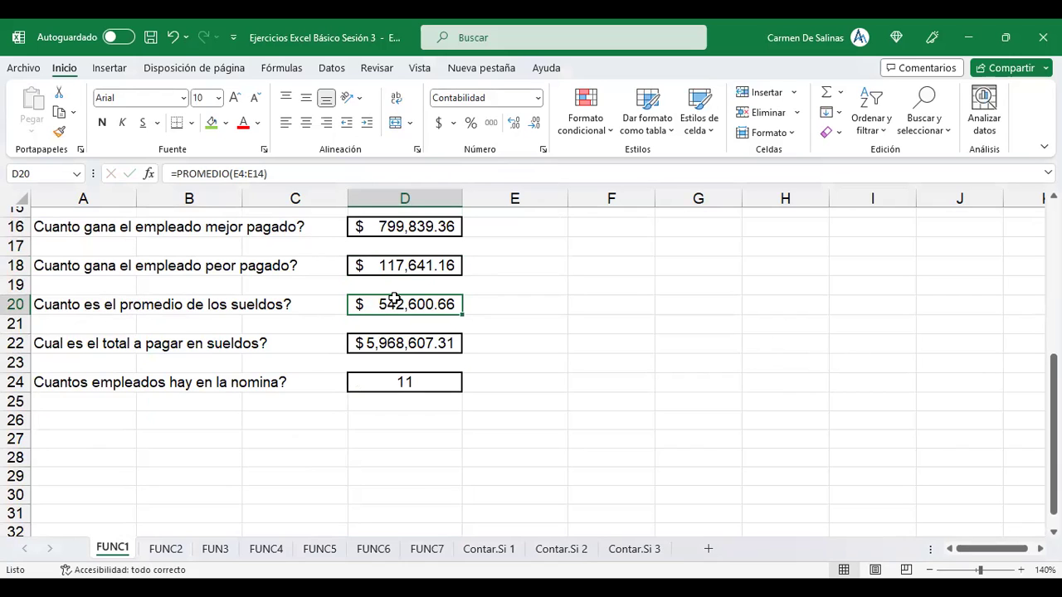
{"action": "key", "text": "F2"}
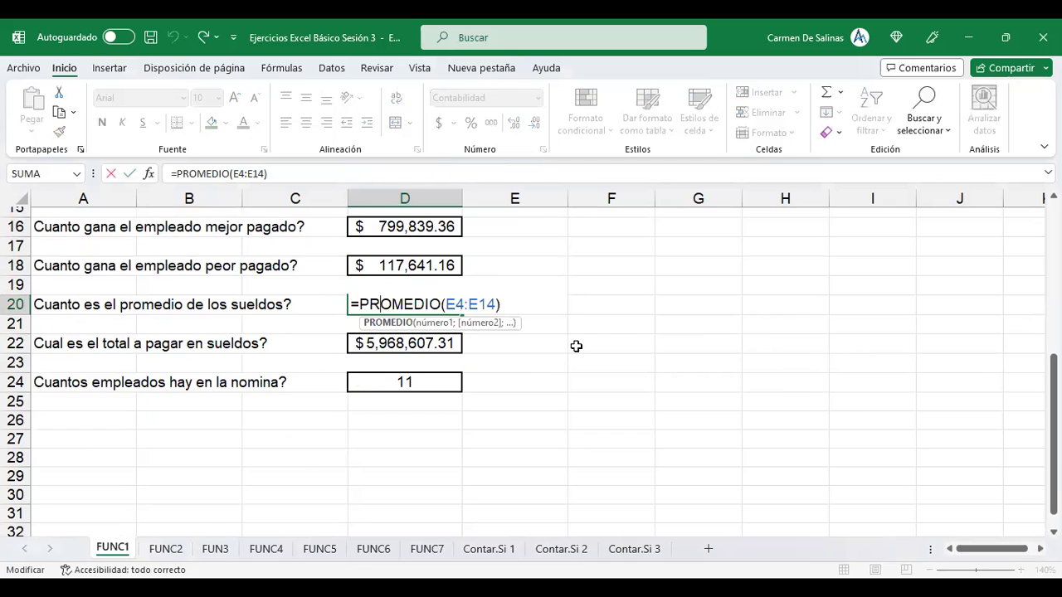
{"action": "scroll", "coordinate": [574, 346], "scroll_direction": "up", "scroll_amount": 2}
{"action": "scroll", "coordinate": [593, 362], "scroll_direction": "up", "scroll_amount": 4}
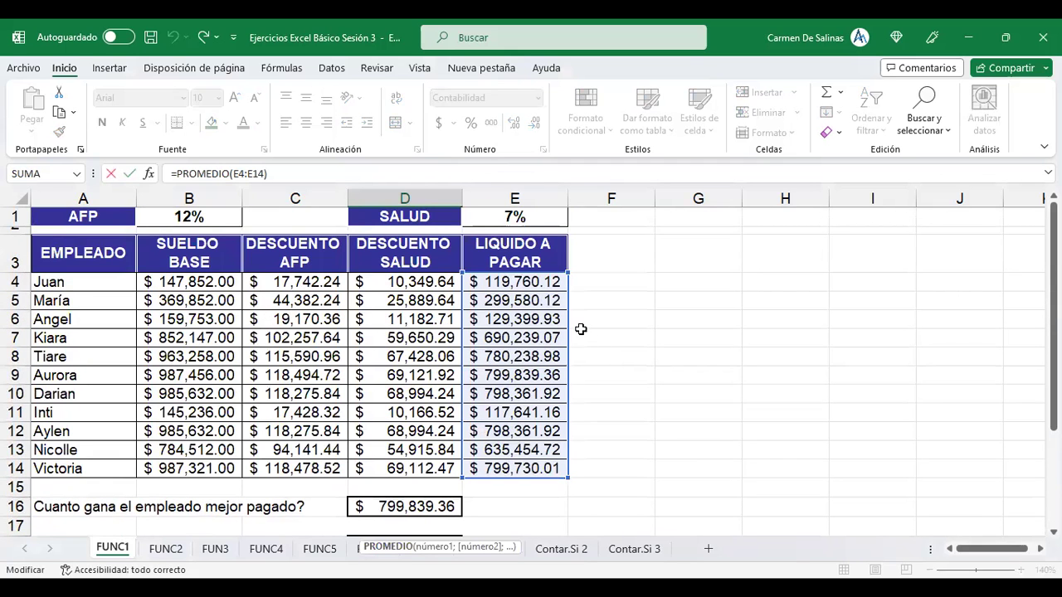
{"action": "scroll", "coordinate": [595, 351], "scroll_direction": "down", "scroll_amount": 3}
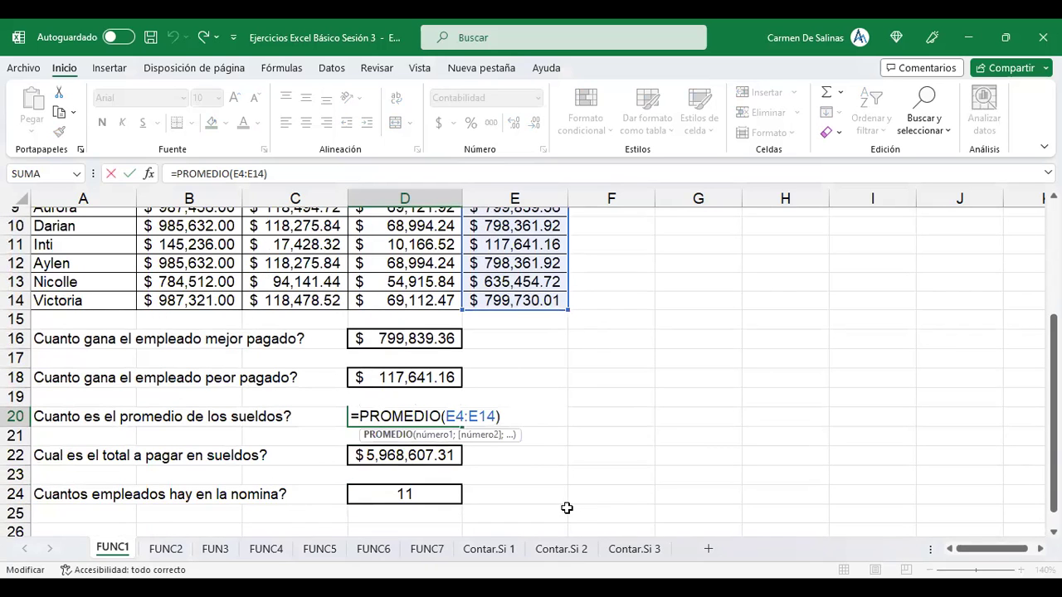
{"action": "left_click", "coordinate": [391, 450]}
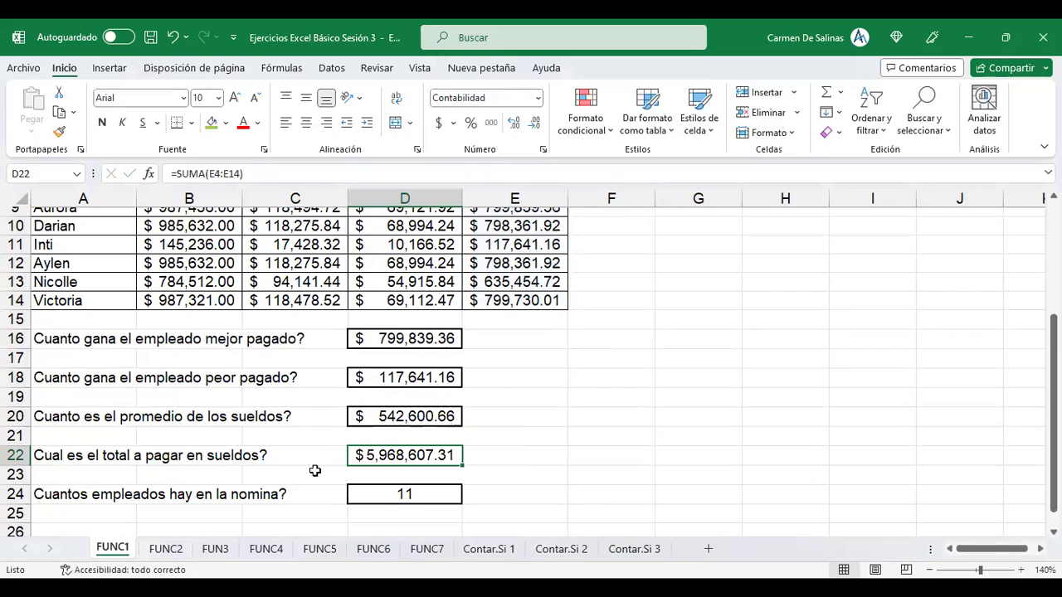
{"action": "double_click", "coordinate": [377, 458]}
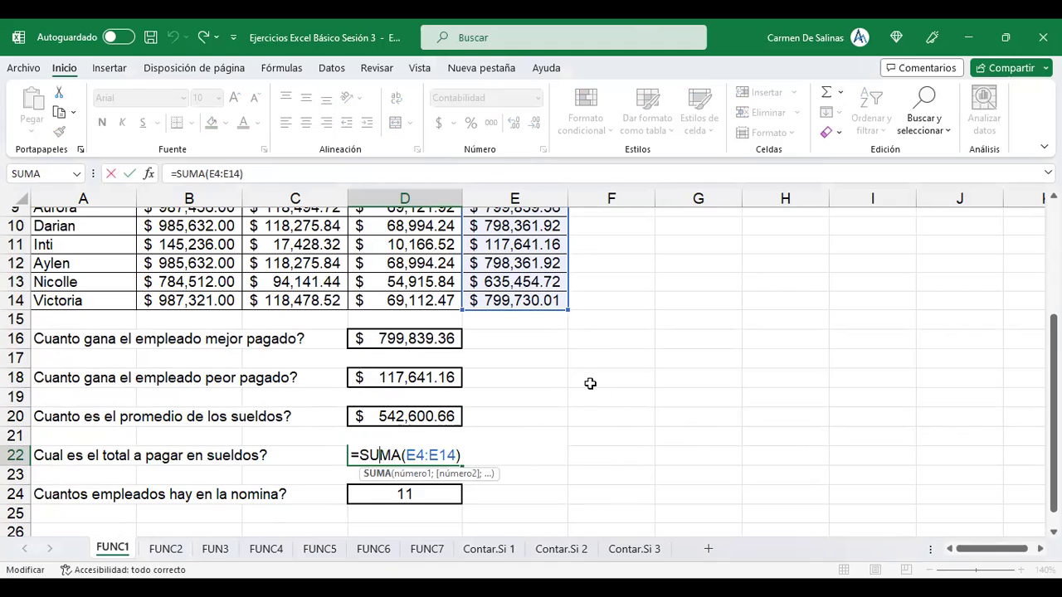
{"action": "scroll", "coordinate": [588, 385], "scroll_direction": "down", "scroll_amount": 4}
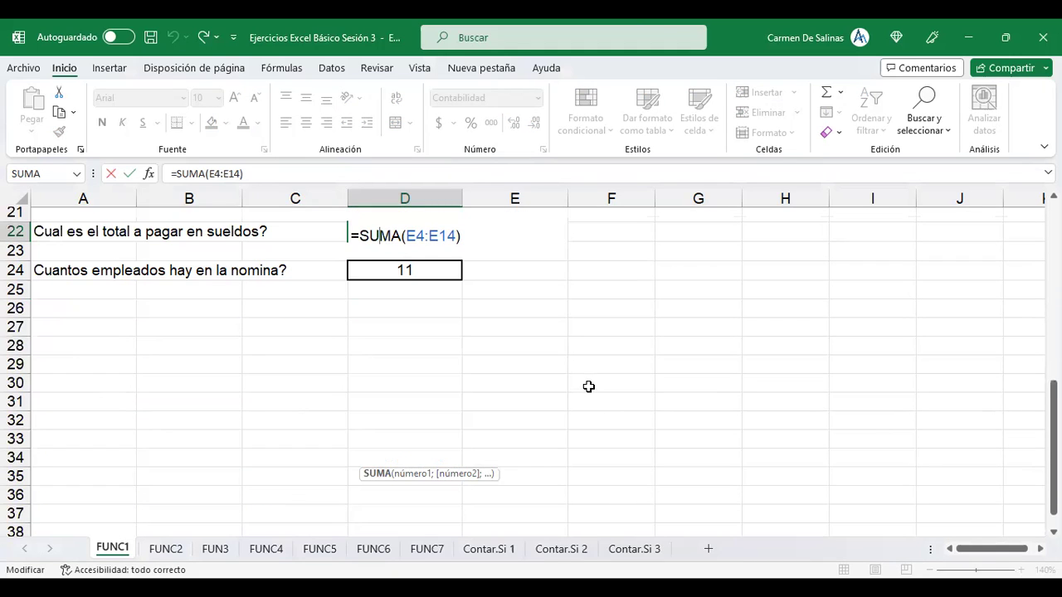
{"action": "left_click", "coordinate": [404, 402]}
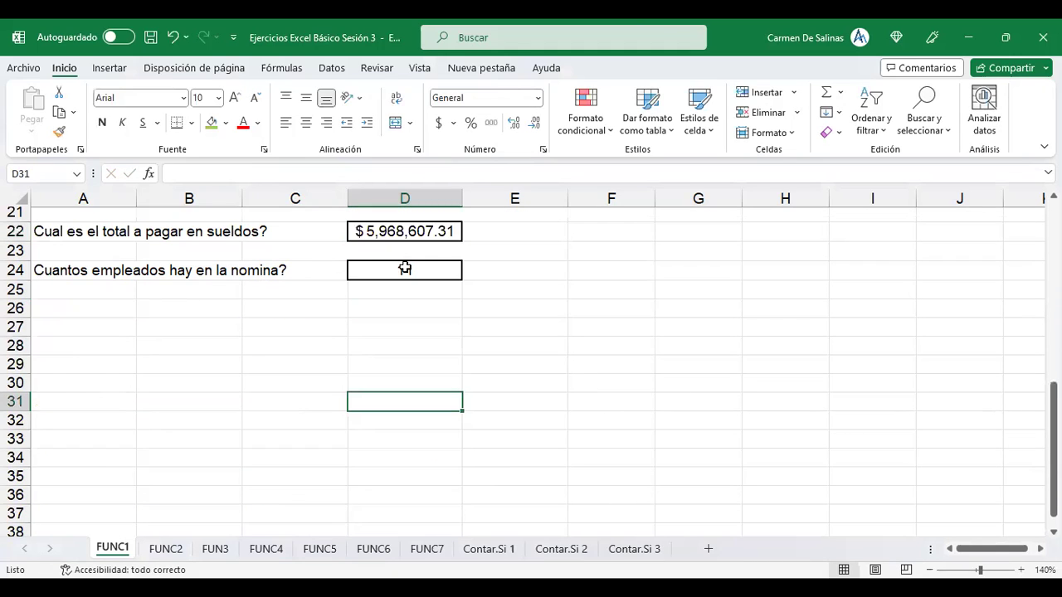
{"action": "left_click", "coordinate": [375, 267]}
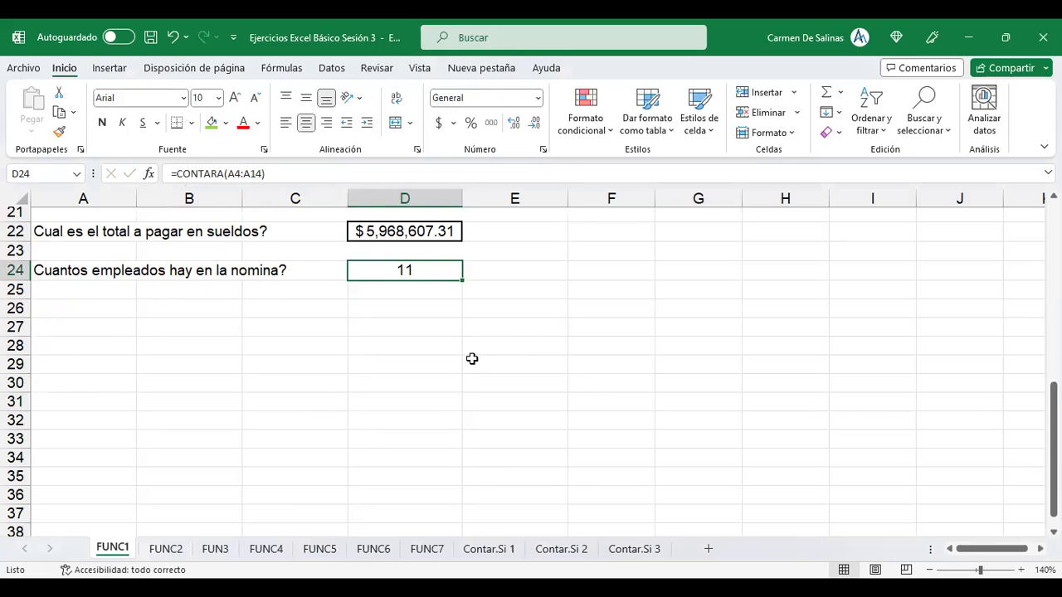
{"action": "scroll", "coordinate": [465, 370], "scroll_direction": "up", "scroll_amount": 2}
{"action": "scroll", "coordinate": [415, 365], "scroll_direction": "up", "scroll_amount": 3}
{"action": "scroll", "coordinate": [369, 368], "scroll_direction": "down", "scroll_amount": 3}
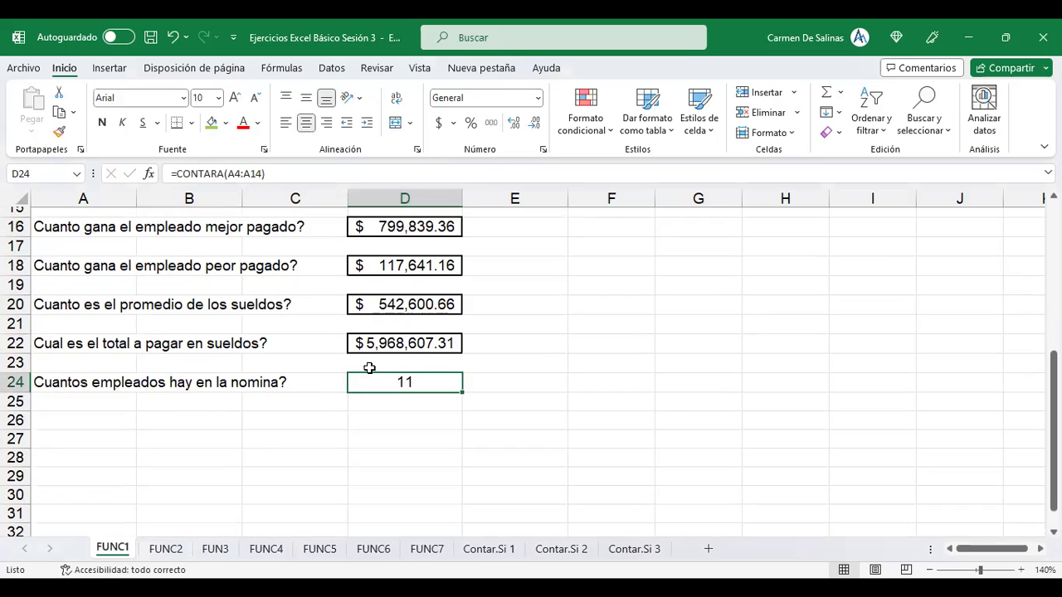
{"action": "double_click", "coordinate": [415, 379]}
{"action": "scroll", "coordinate": [183, 341], "scroll_direction": "up", "scroll_amount": 5}
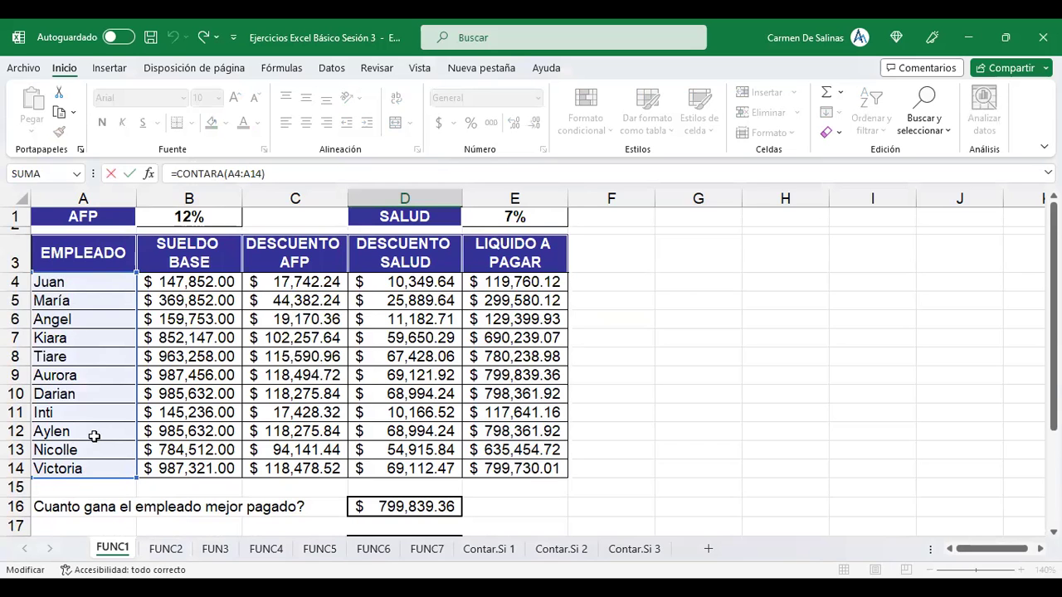
{"action": "scroll", "coordinate": [94, 436], "scroll_direction": "down", "scroll_amount": 1}
{"action": "scroll", "coordinate": [94, 435], "scroll_direction": "down", "scroll_amount": 1}
{"action": "scroll", "coordinate": [94, 436], "scroll_direction": "up", "scroll_amount": 1}
{"action": "scroll", "coordinate": [94, 436], "scroll_direction": "up", "scroll_amount": 1}
{"action": "scroll", "coordinate": [94, 436], "scroll_direction": "down", "scroll_amount": 1}
{"action": "scroll", "coordinate": [332, 439], "scroll_direction": "down", "scroll_amount": 2}
{"action": "scroll", "coordinate": [614, 446], "scroll_direction": "down", "scroll_amount": 3}
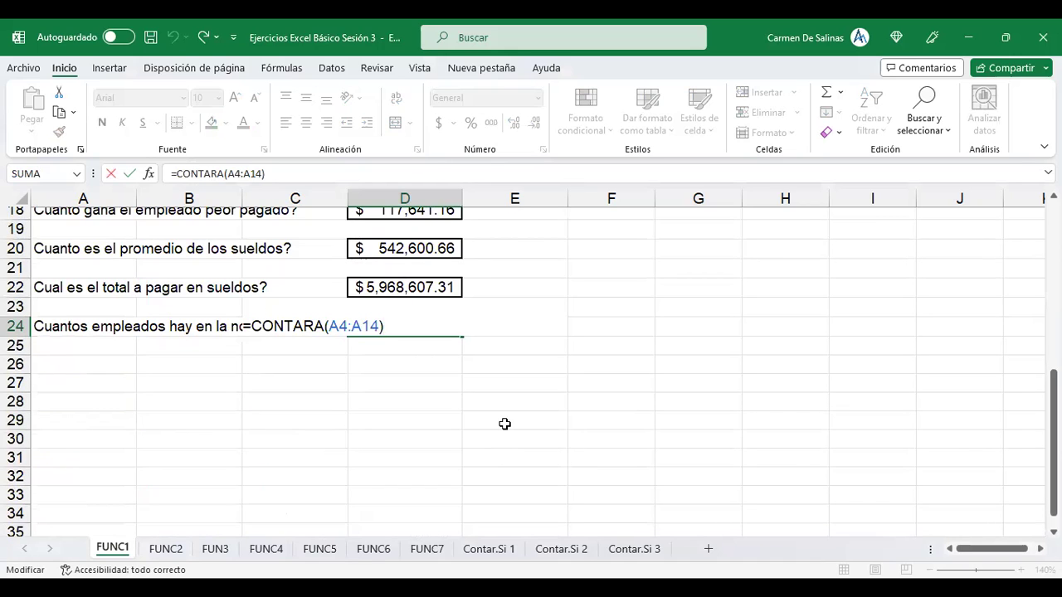
{"action": "key", "text": "Return"}
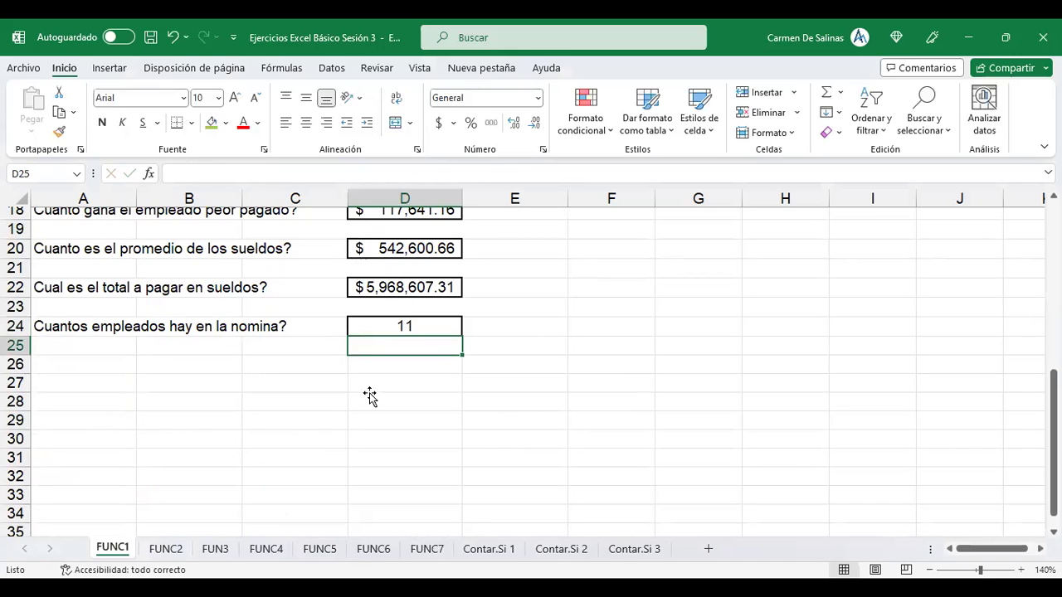
{"action": "left_click", "coordinate": [371, 400]}
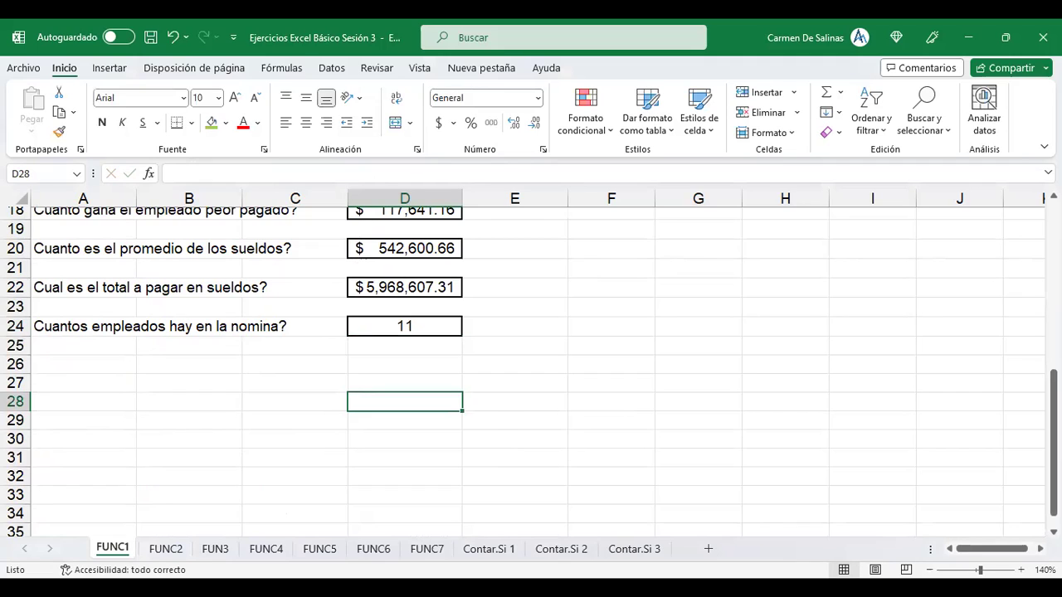